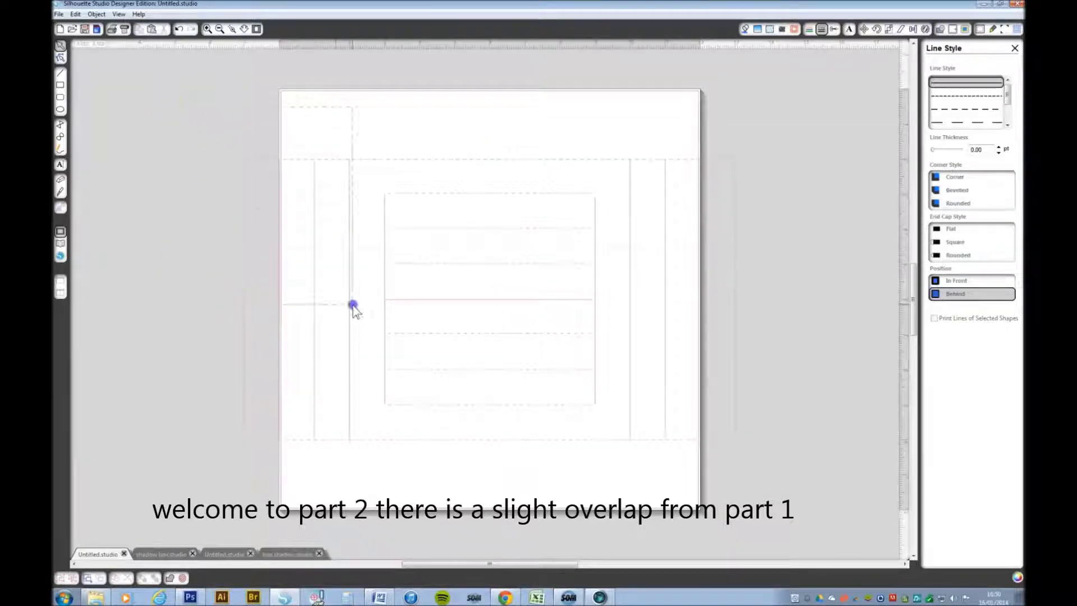
Apply the third, medium-dash line style to the solid vertical side panels on both sides of the box template
click(352, 442)
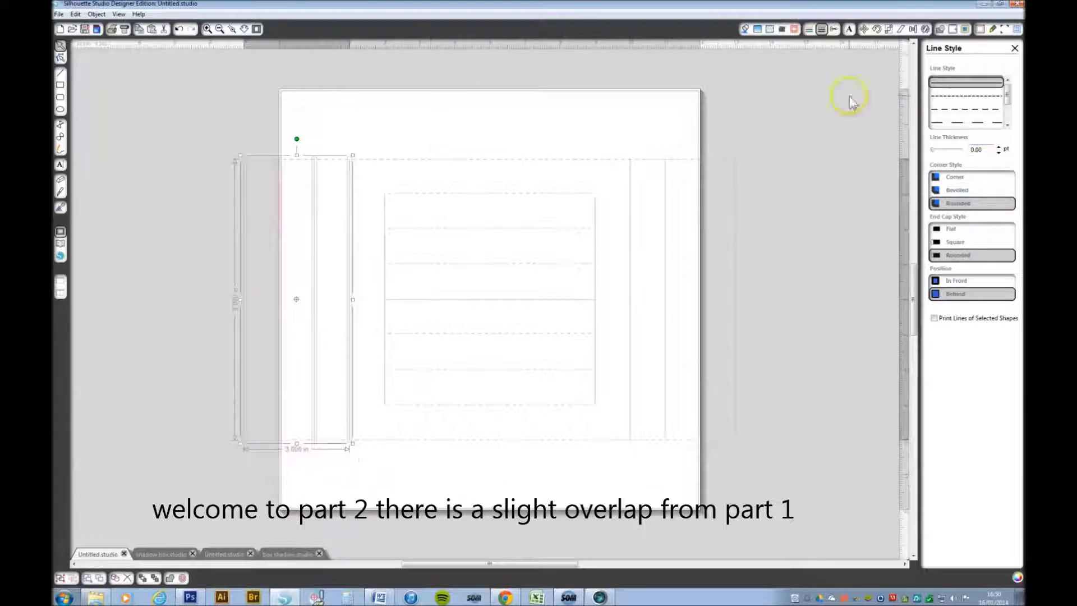
drag(777, 111, 615, 450)
click(957, 100)
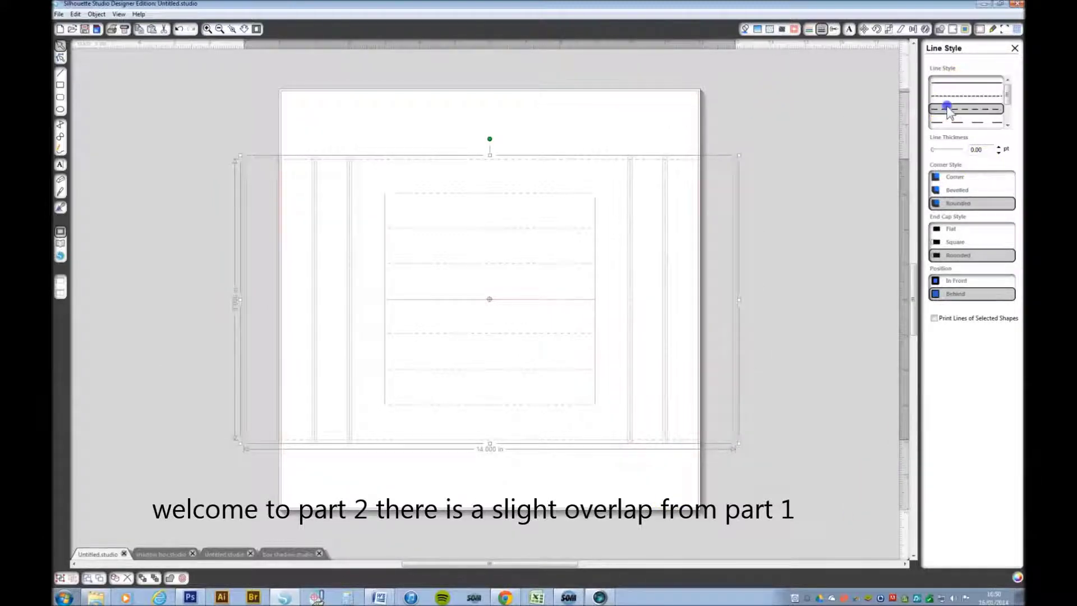
click(816, 264)
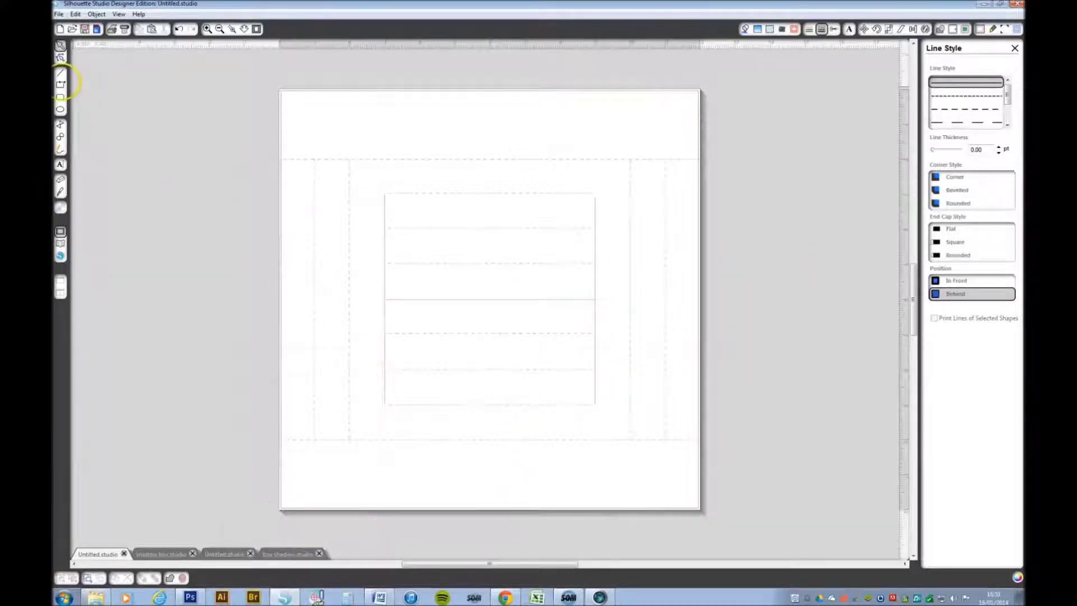
Draw a rectangle about 17.025 in wide and 10.115 in high around the whole box template and select it
click(60, 85)
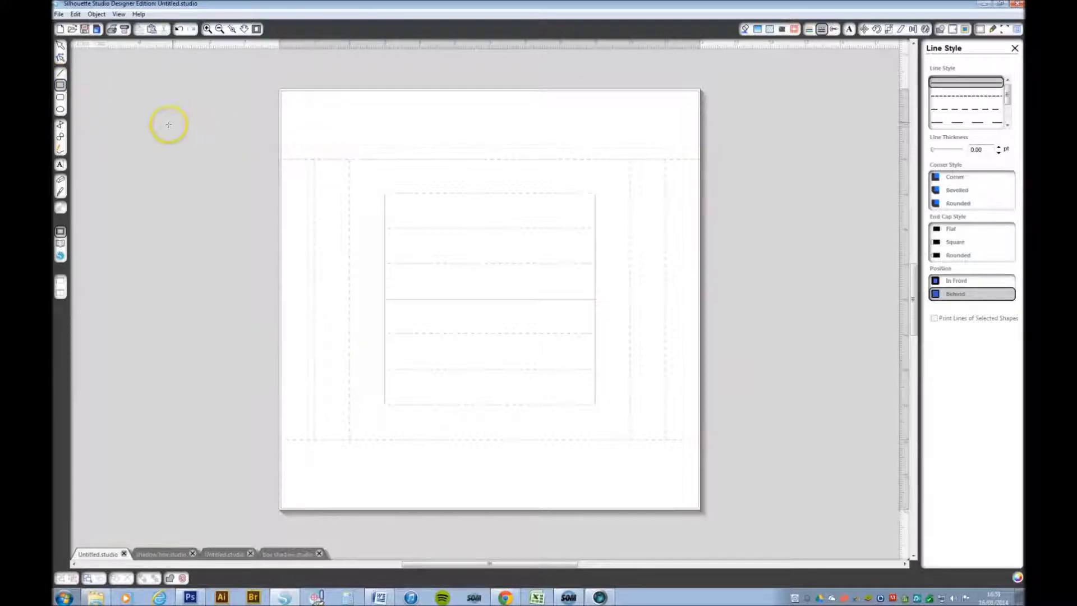
drag(177, 121, 782, 476)
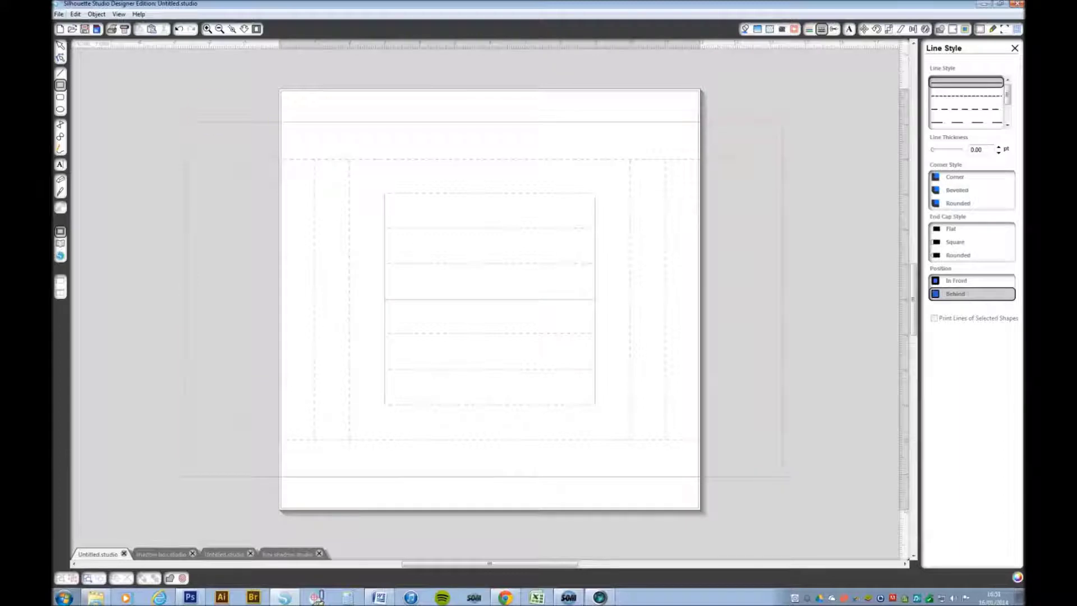
click(60, 45)
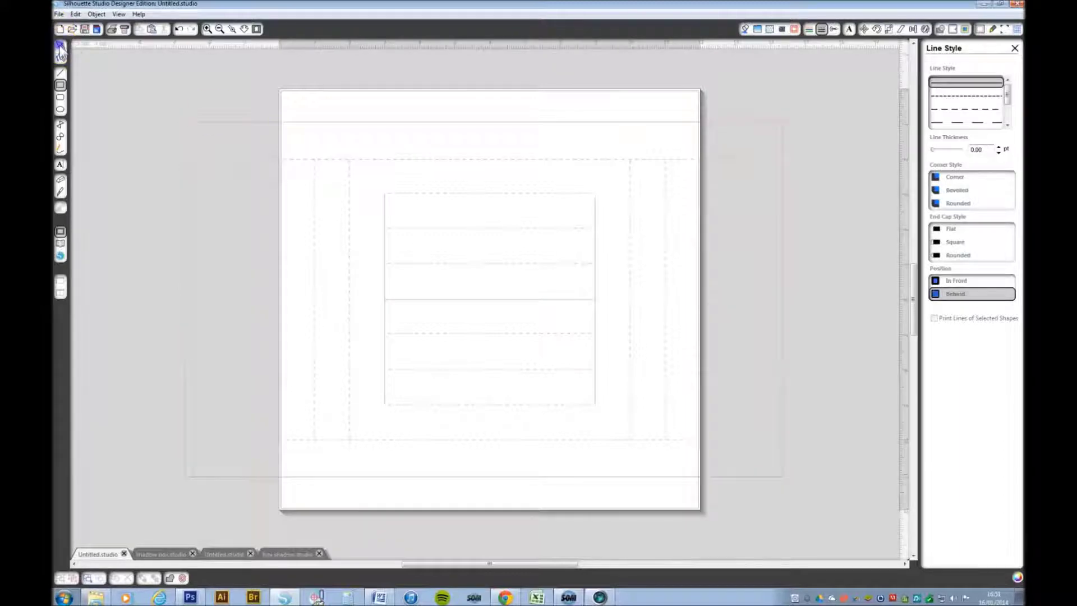
click(193, 122)
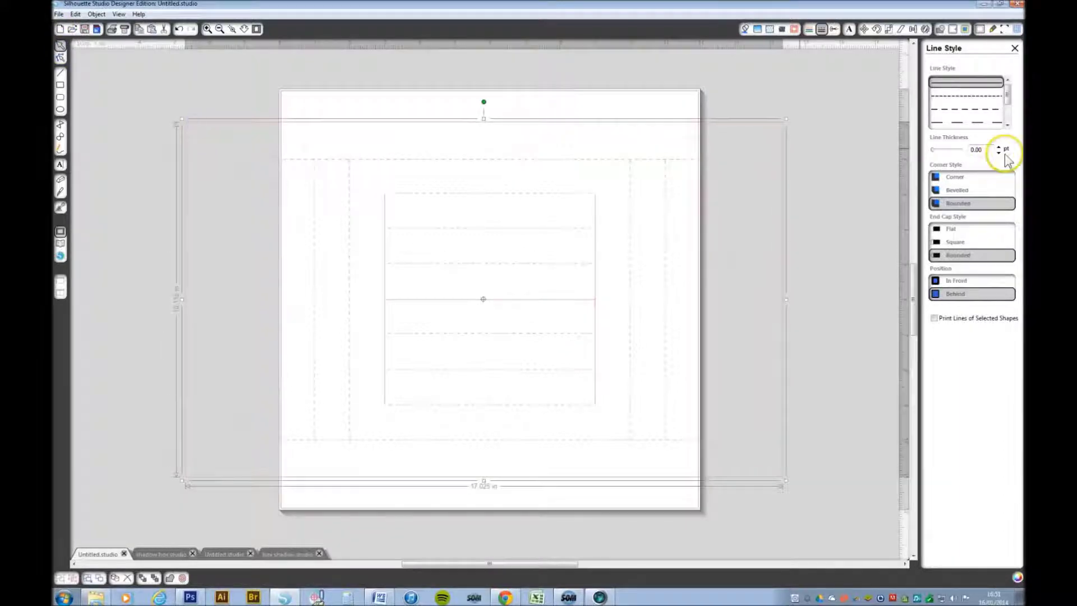
Resize the large outer rectangle to 15 in wide by 10 in high
click(889, 29)
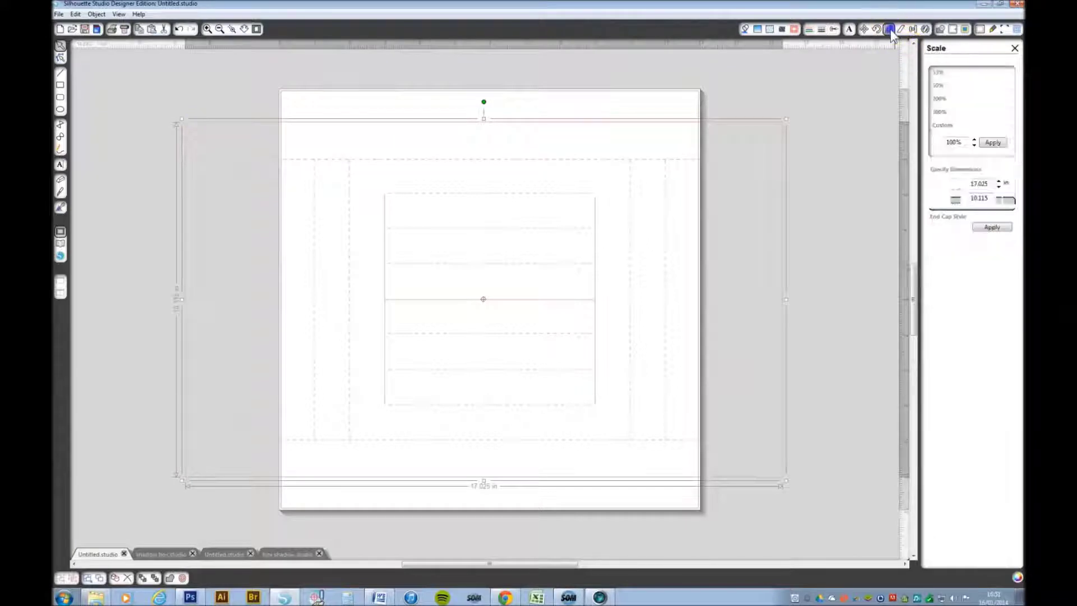
drag(989, 183, 980, 183)
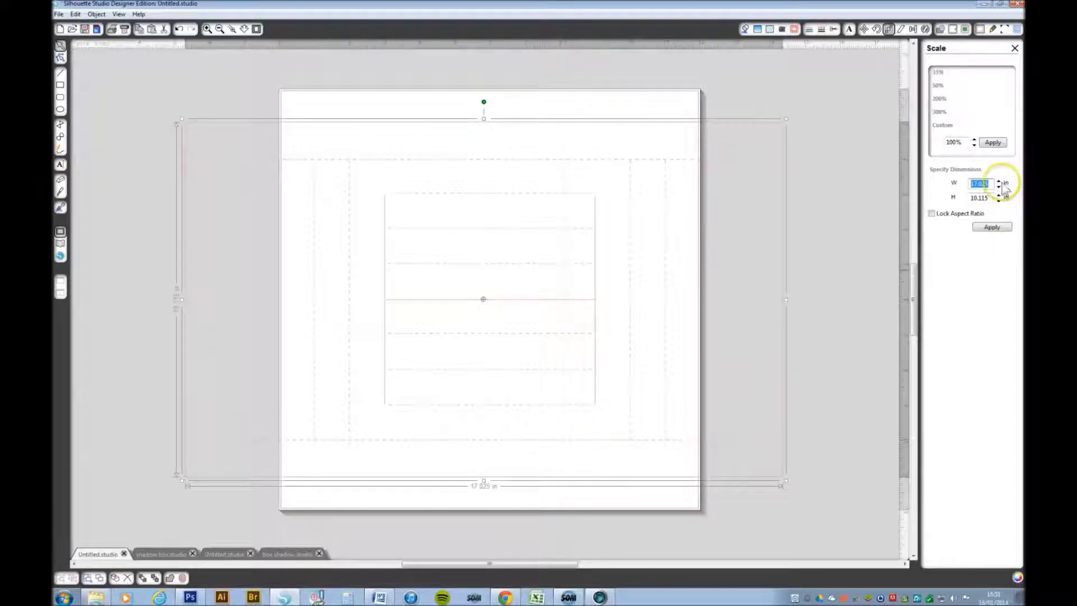
drag(989, 198, 982, 198)
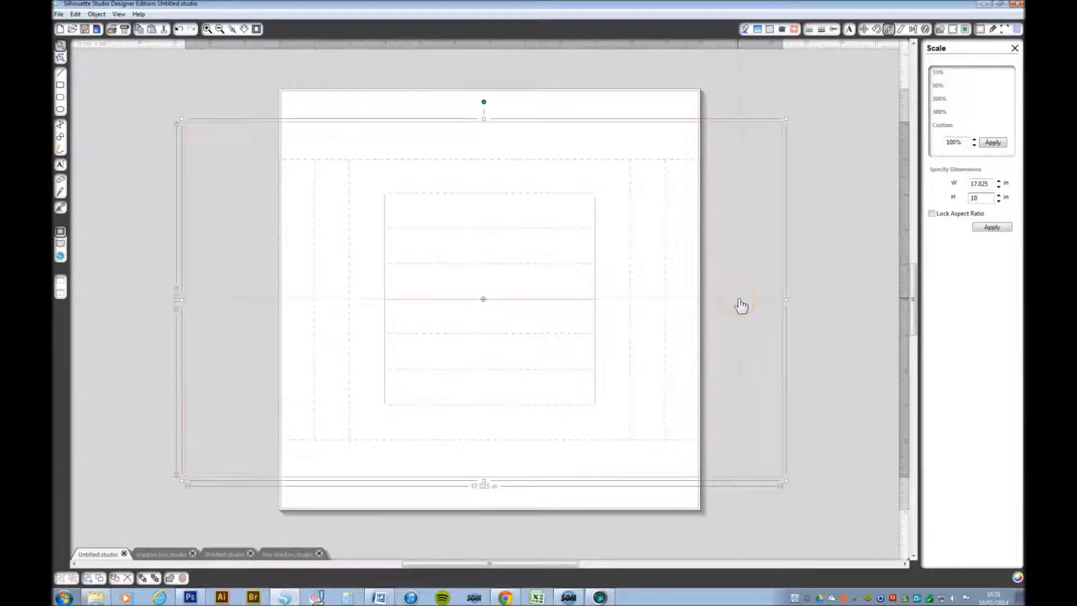
drag(1004, 183, 966, 184)
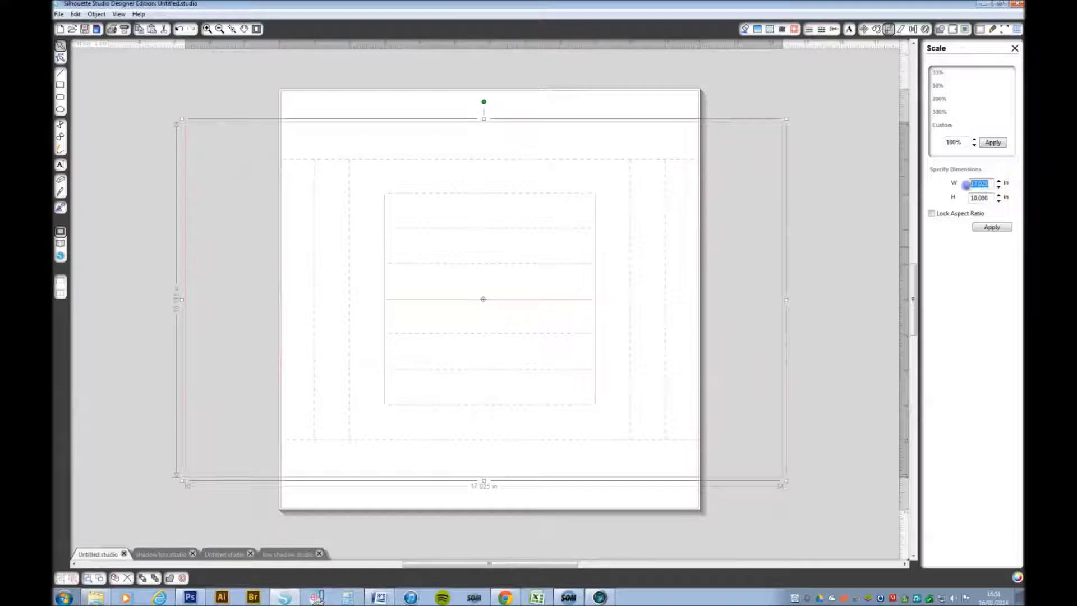
text(15)
click(976, 227)
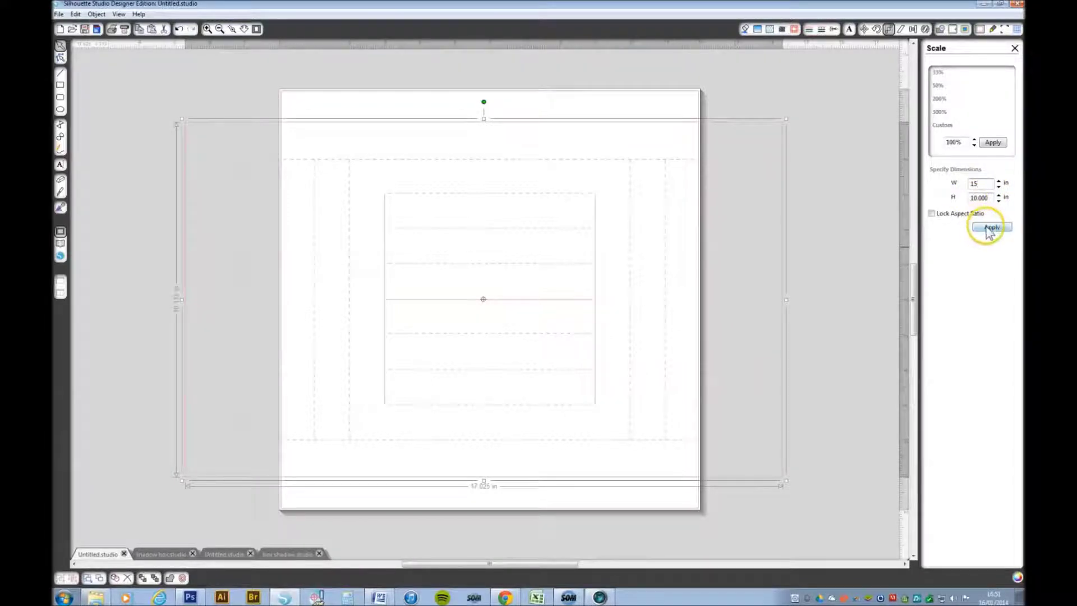
Center the 15 by 10 in outer rectangle on the page
click(912, 28)
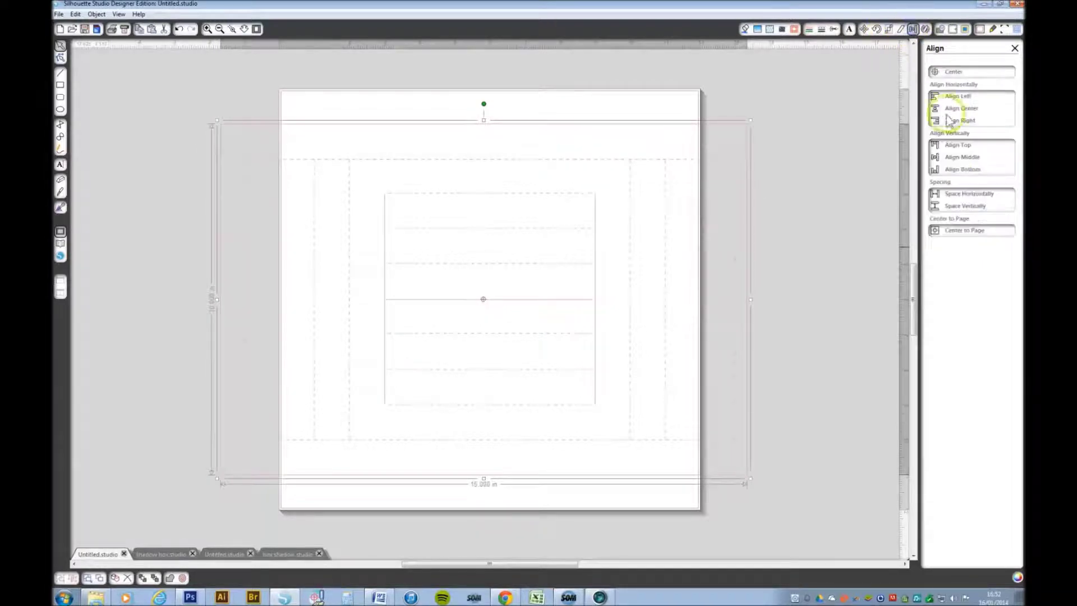
click(961, 231)
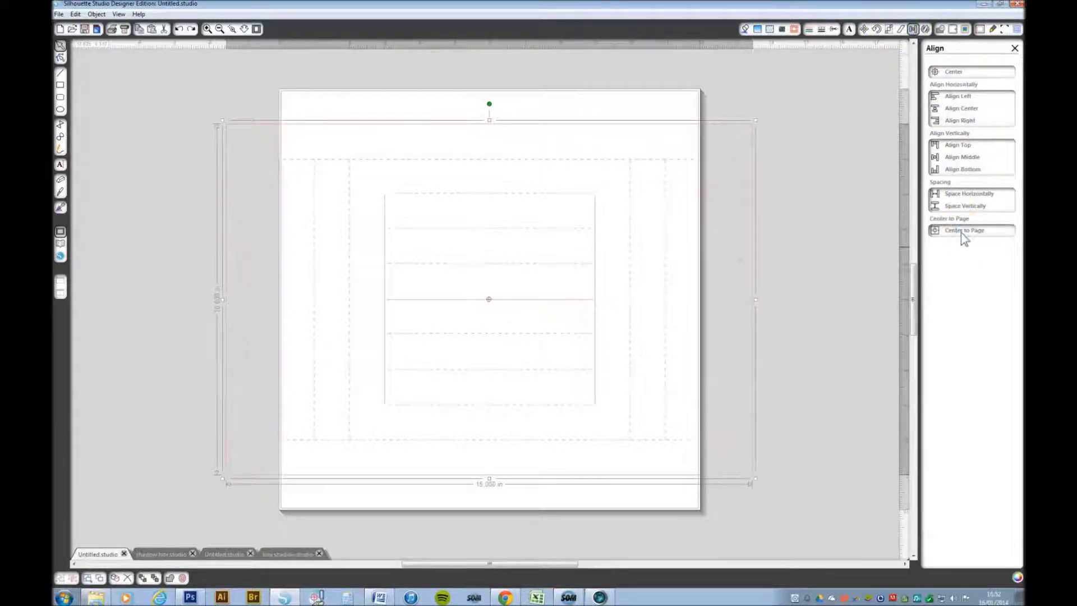
click(908, 215)
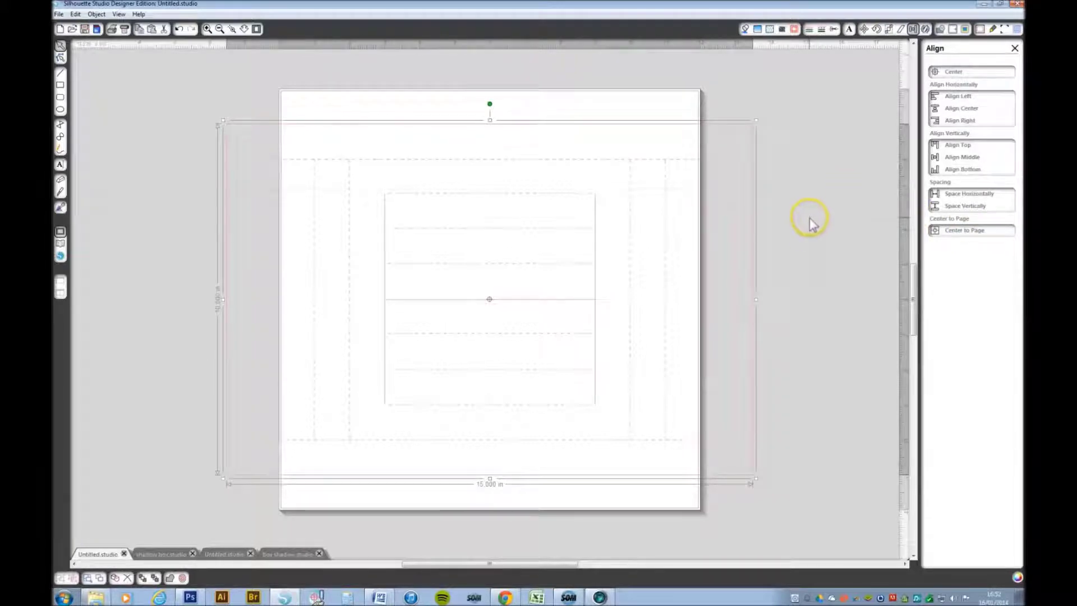
Check the tab shapes in the shadow box document and draw a small square beside the template's upper-left corner
click(162, 554)
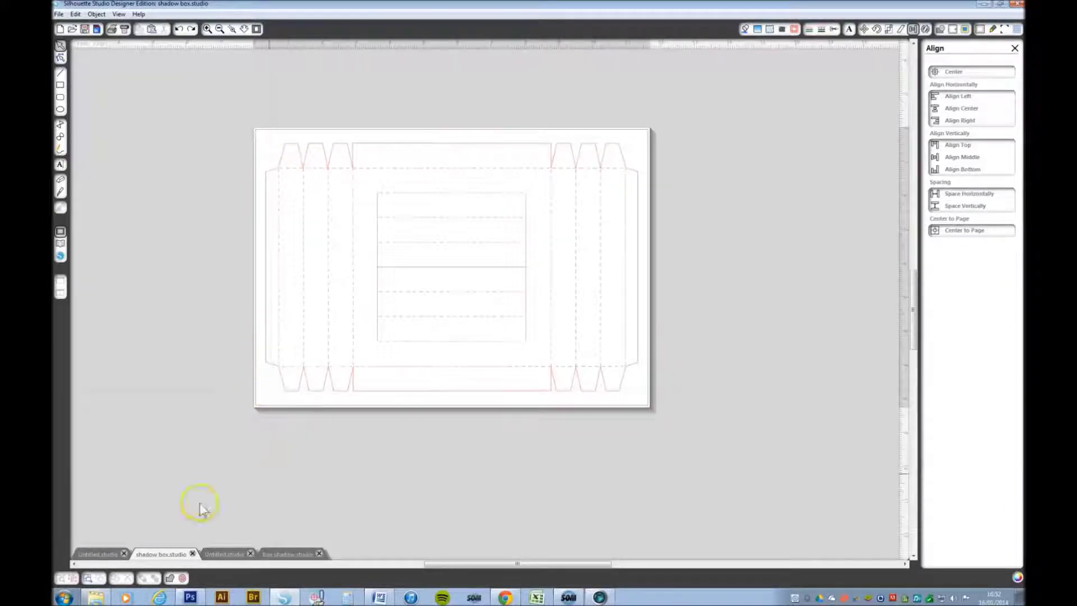
click(98, 554)
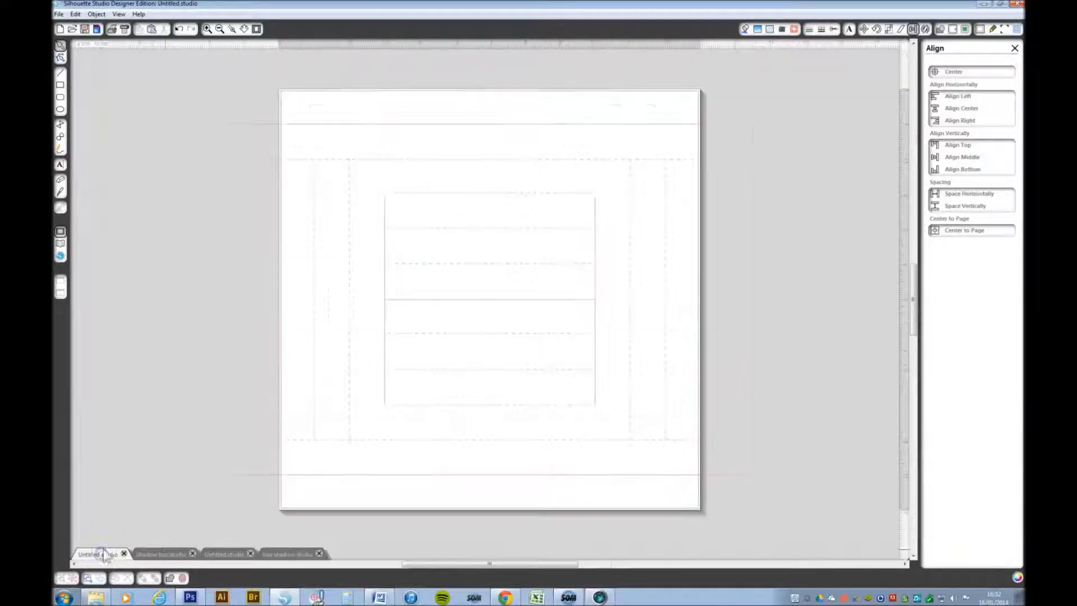
click(61, 86)
drag(106, 145, 166, 215)
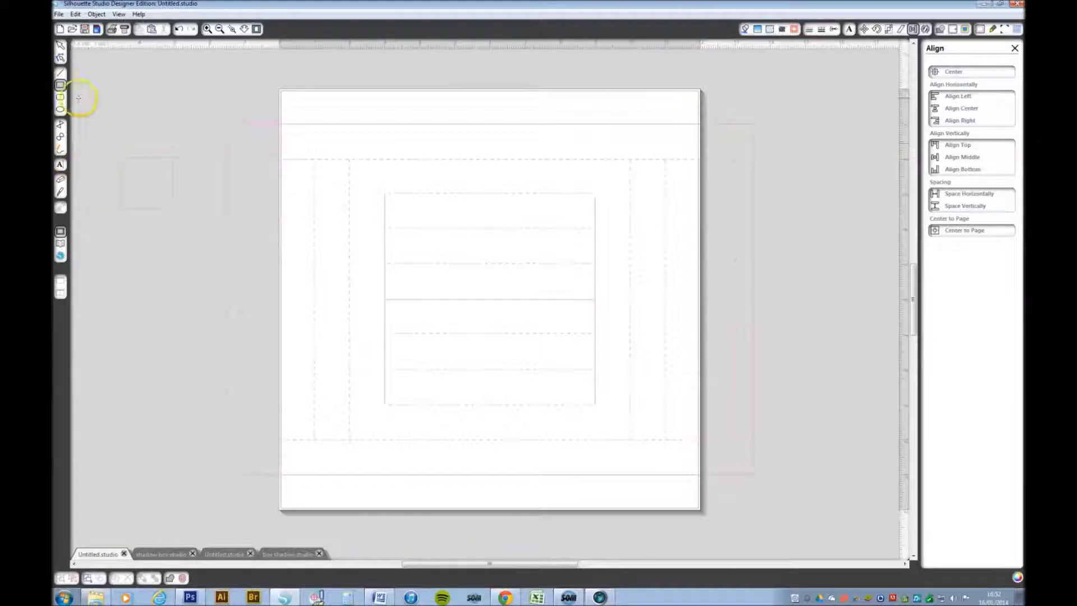
Edit the small square's points, moving its upper-right corner outward and its lower-left corner down to slant the two adjoining sides
click(60, 45)
click(121, 150)
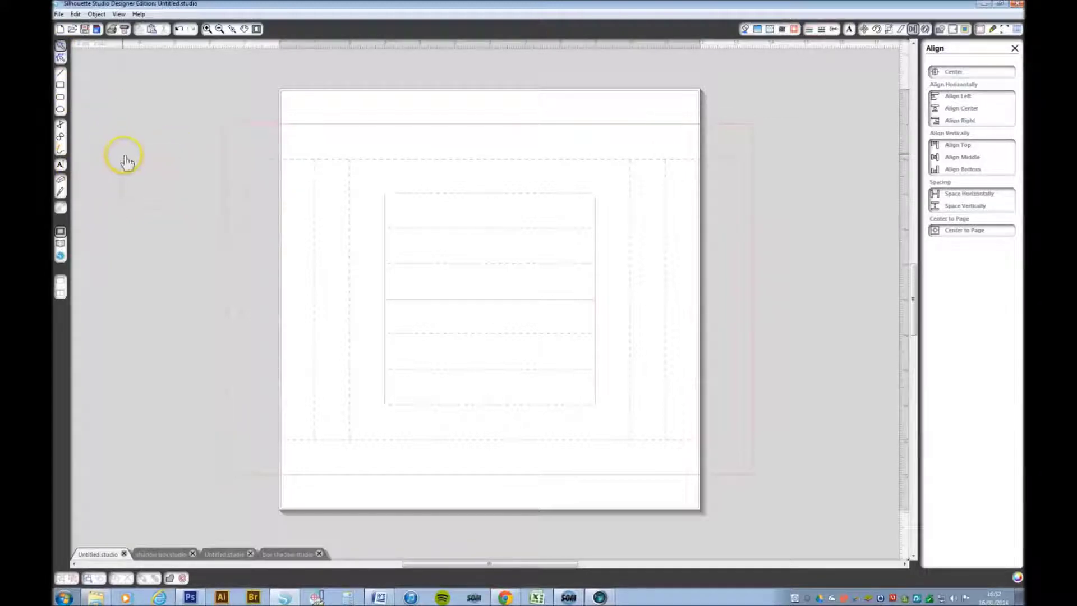
click(127, 162)
click(61, 57)
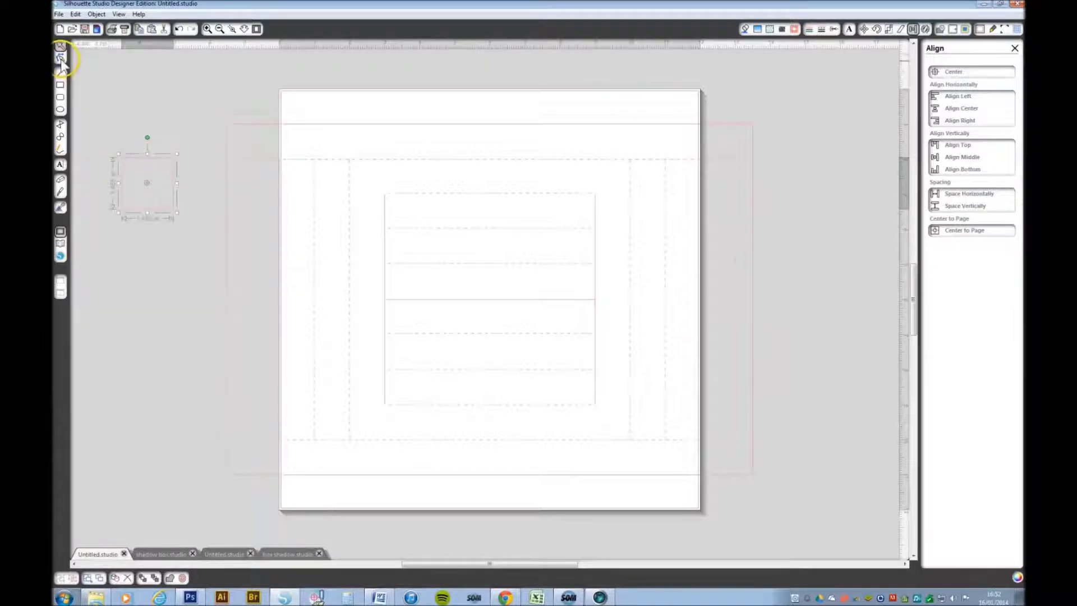
click(174, 158)
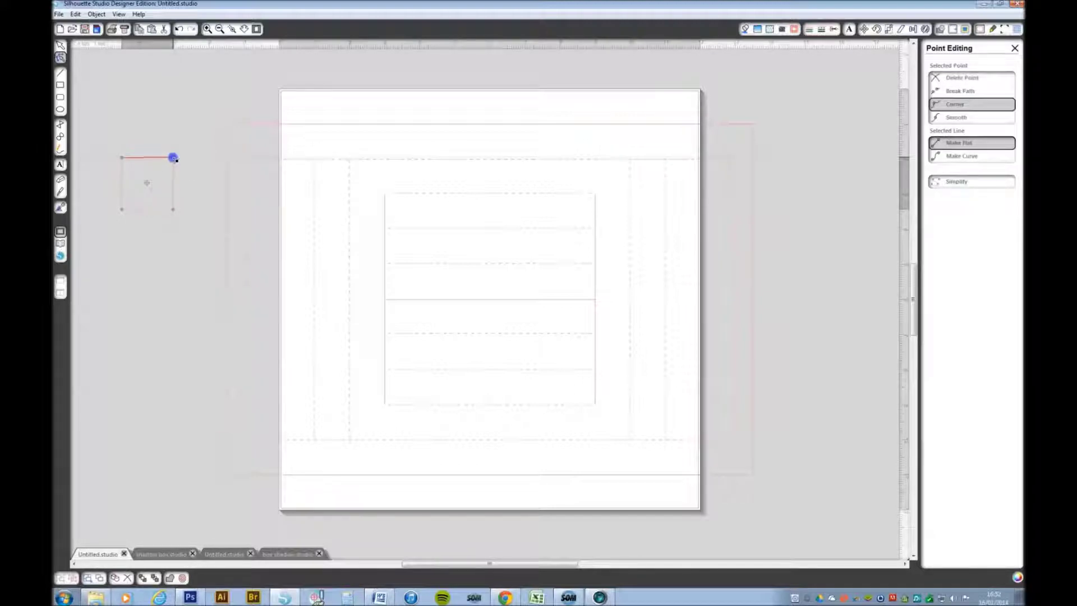
drag(181, 158, 183, 159)
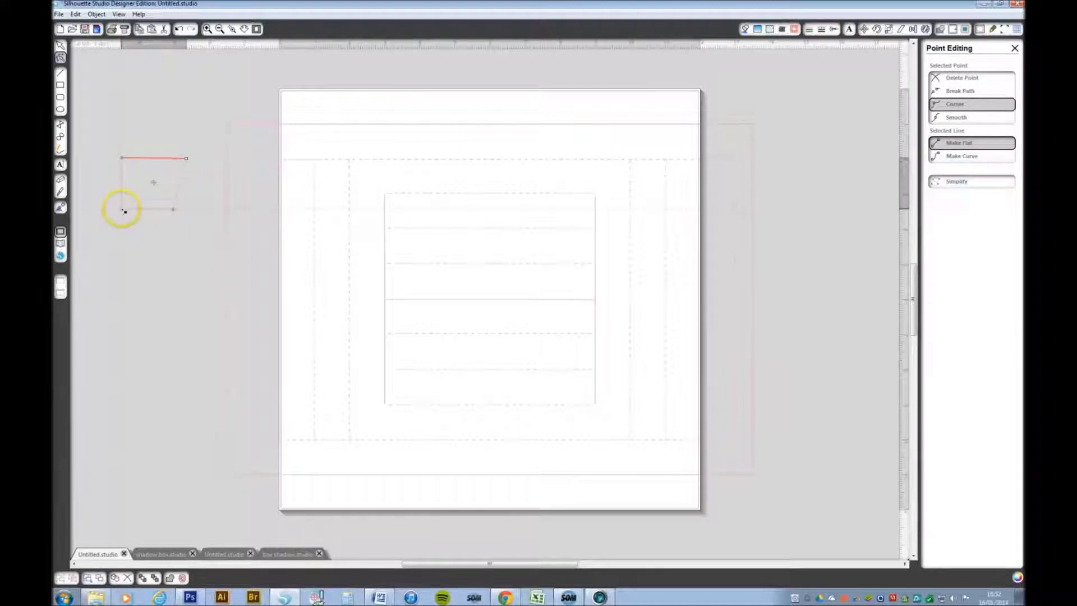
drag(125, 212, 125, 224)
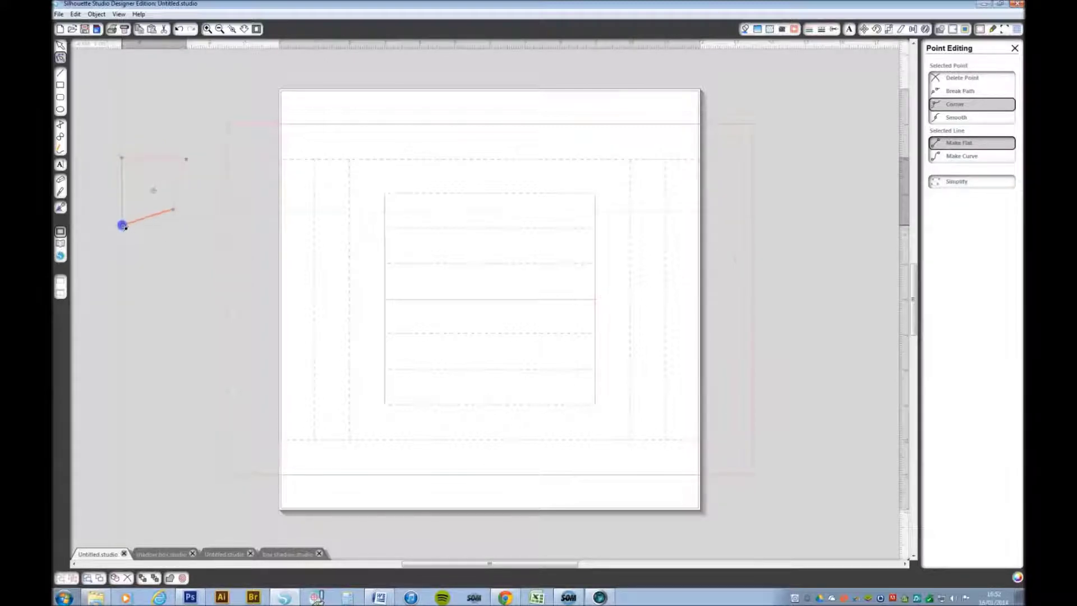
click(188, 193)
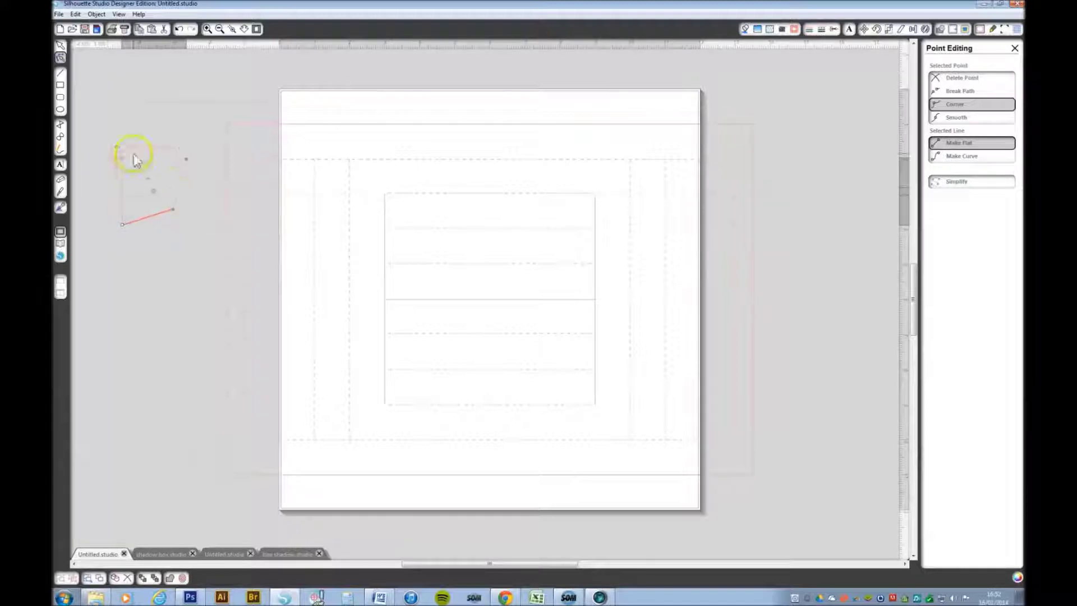
click(60, 56)
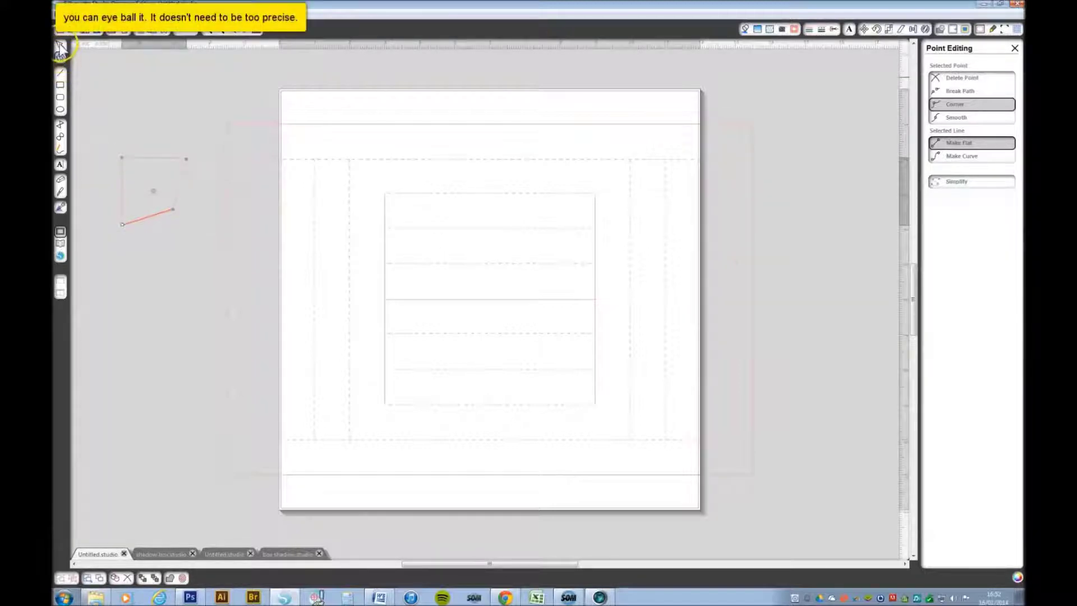
Move the slanted shape so its inner corner meets the upper-left corner of the template's outermost left panel
click(157, 223)
mouse_move(192, 185)
mouse_down()
mouse_move(204, 149)
mouse_move(232, 171)
mouse_up()
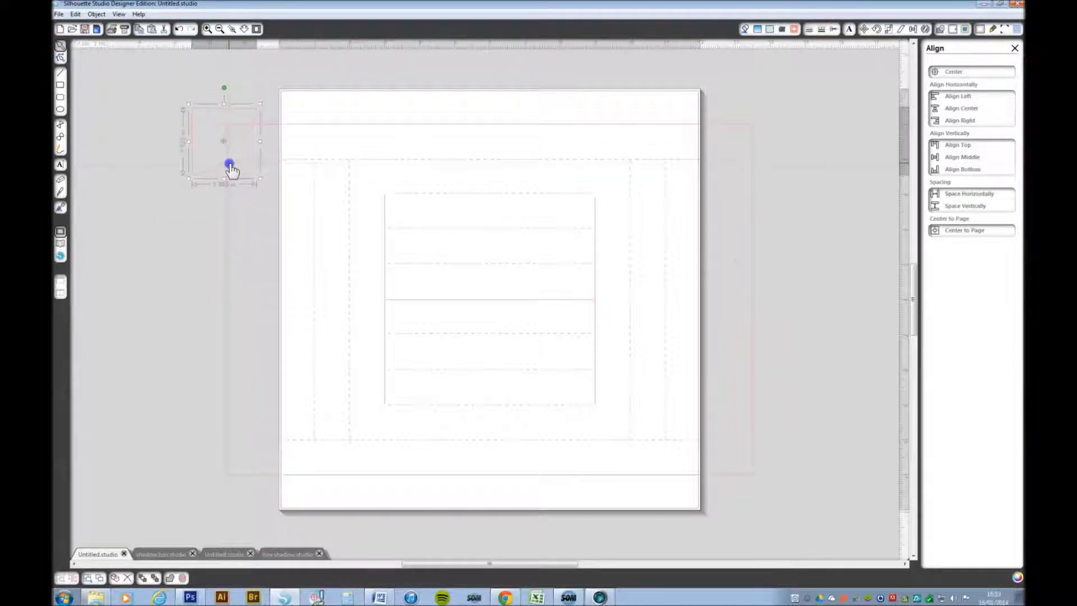
drag(231, 169, 231, 168)
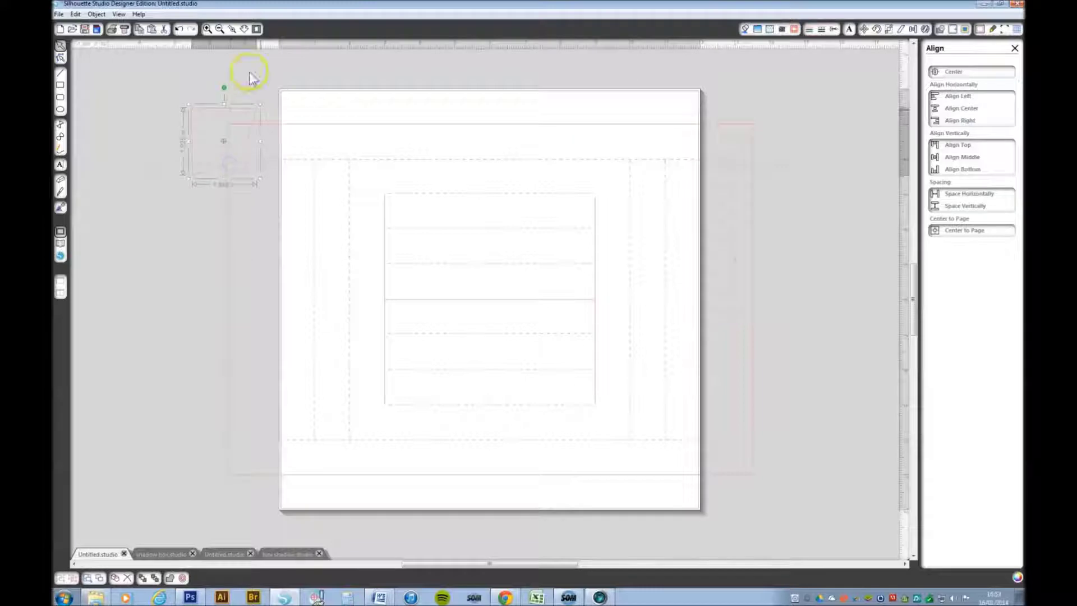
click(232, 28)
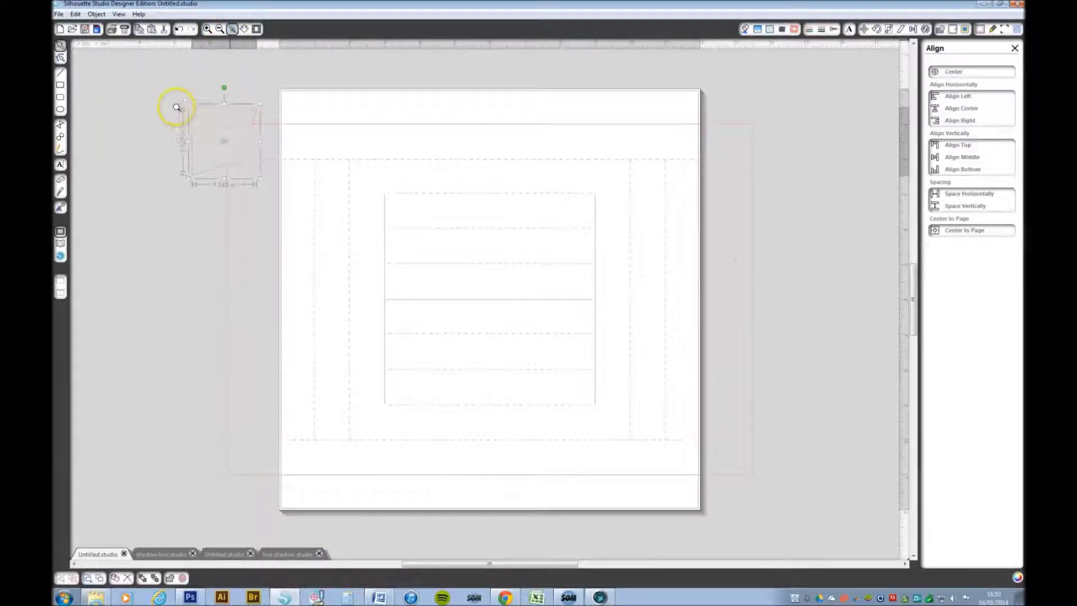
drag(168, 91, 292, 216)
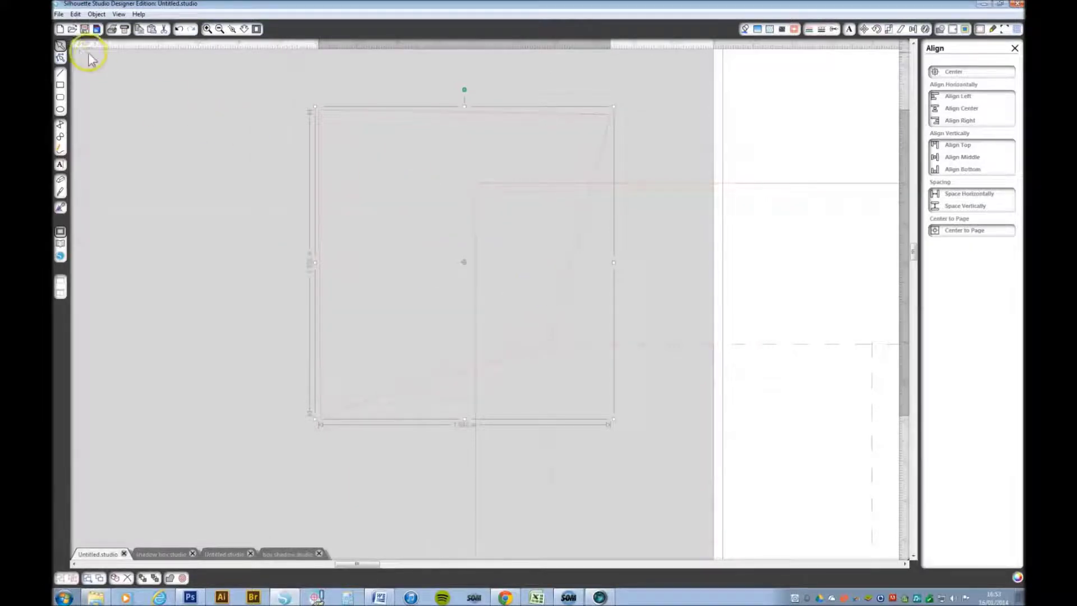
click(60, 45)
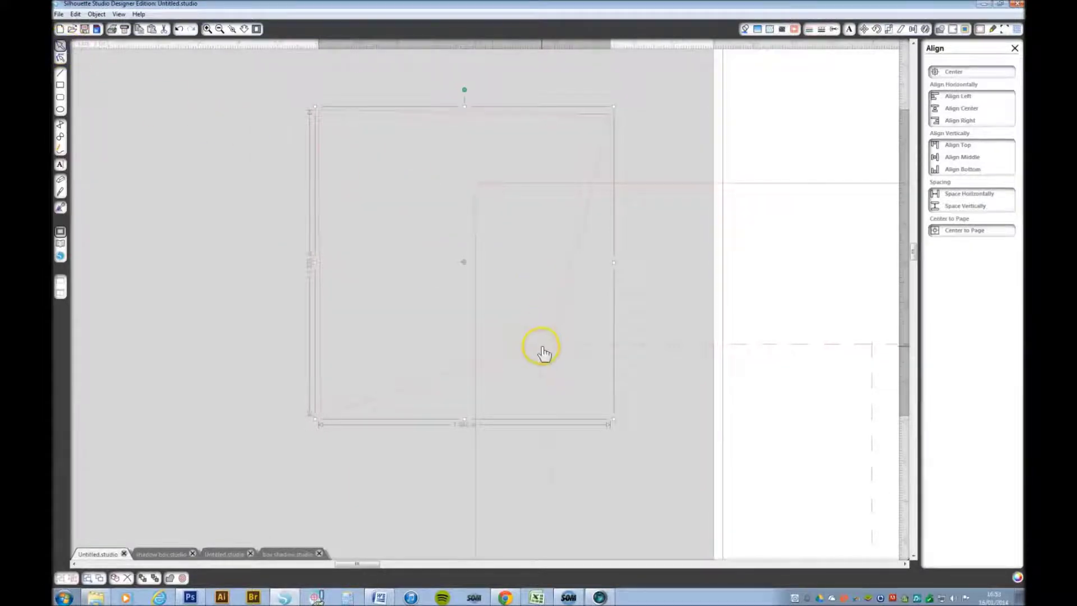
drag(536, 346, 540, 350)
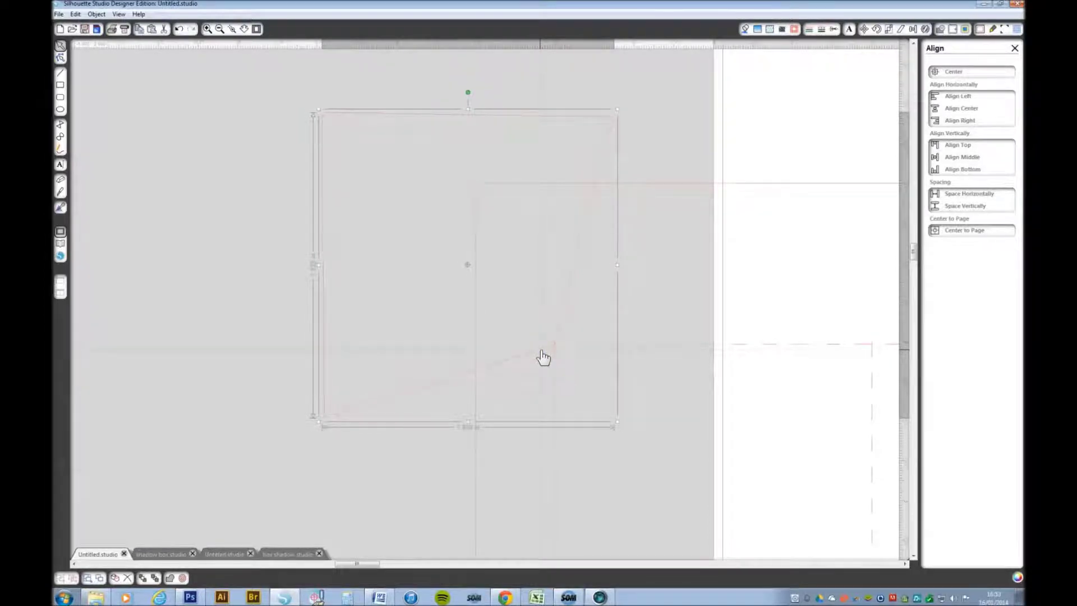
click(257, 29)
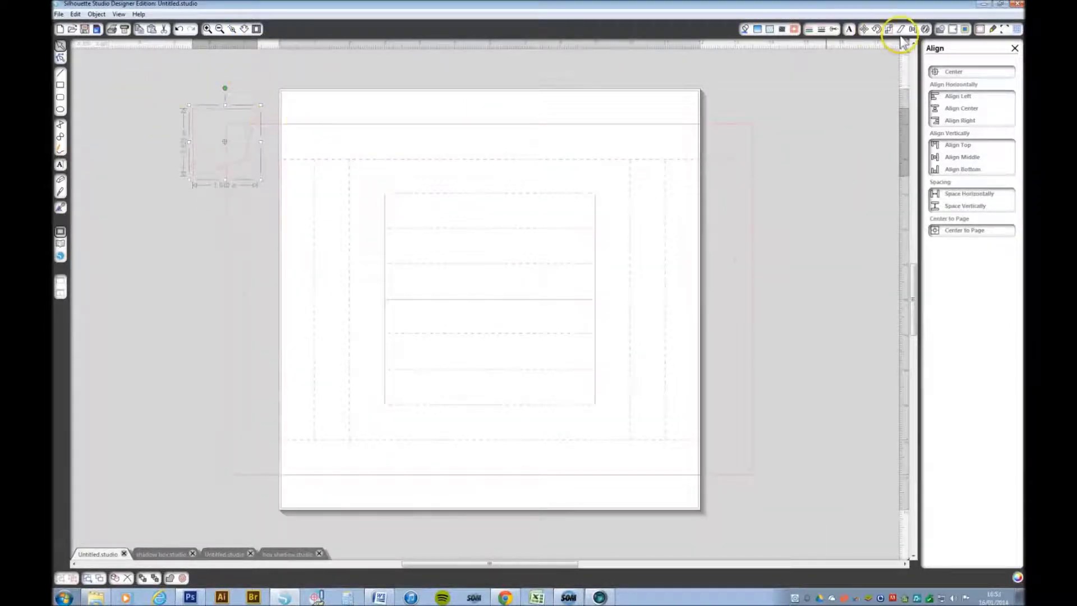
Mirror the slanted corner shape to the right and move the copy onto the template's upper-right corner
click(924, 30)
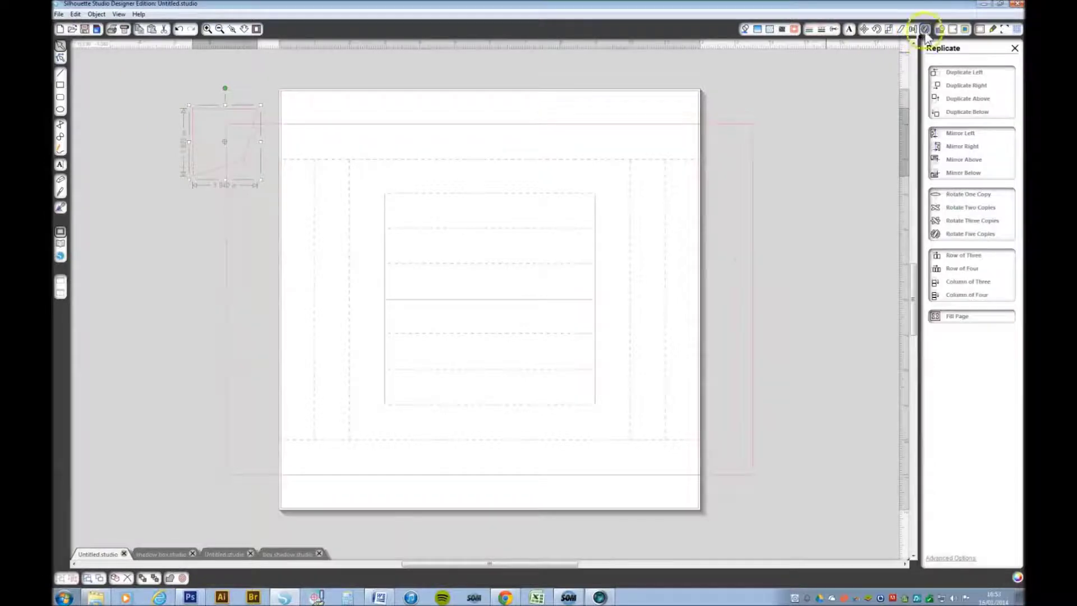
click(972, 145)
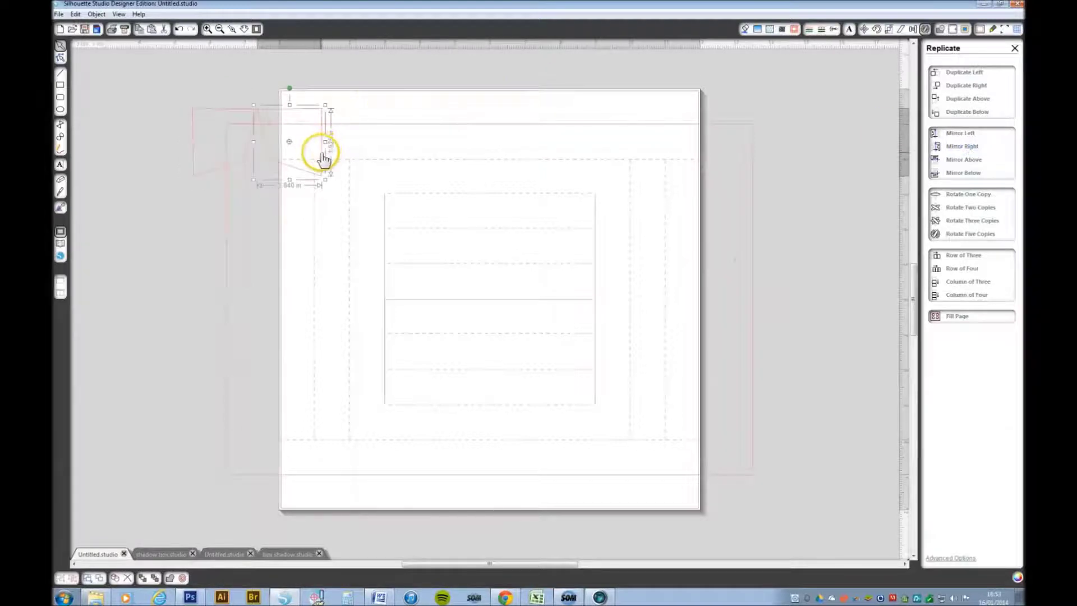
drag(321, 152, 788, 155)
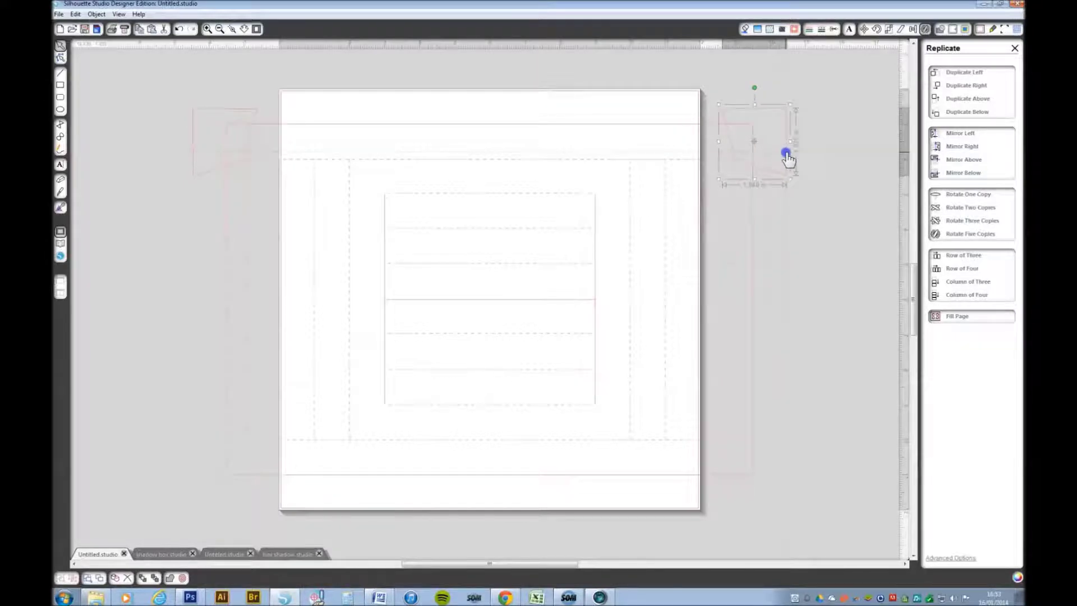
drag(787, 155, 786, 153)
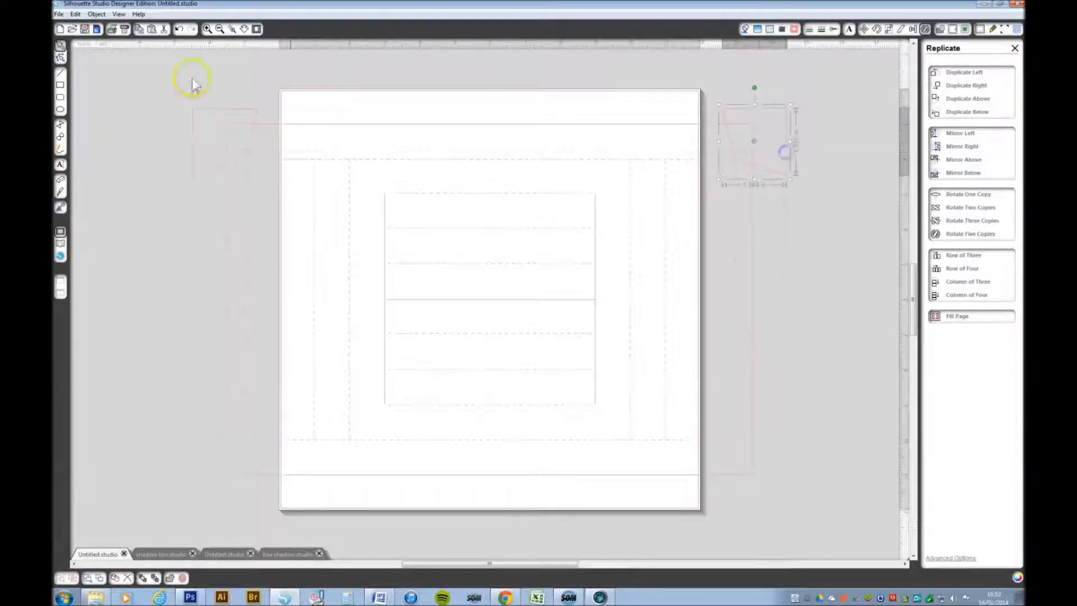
click(231, 28)
drag(692, 137, 816, 254)
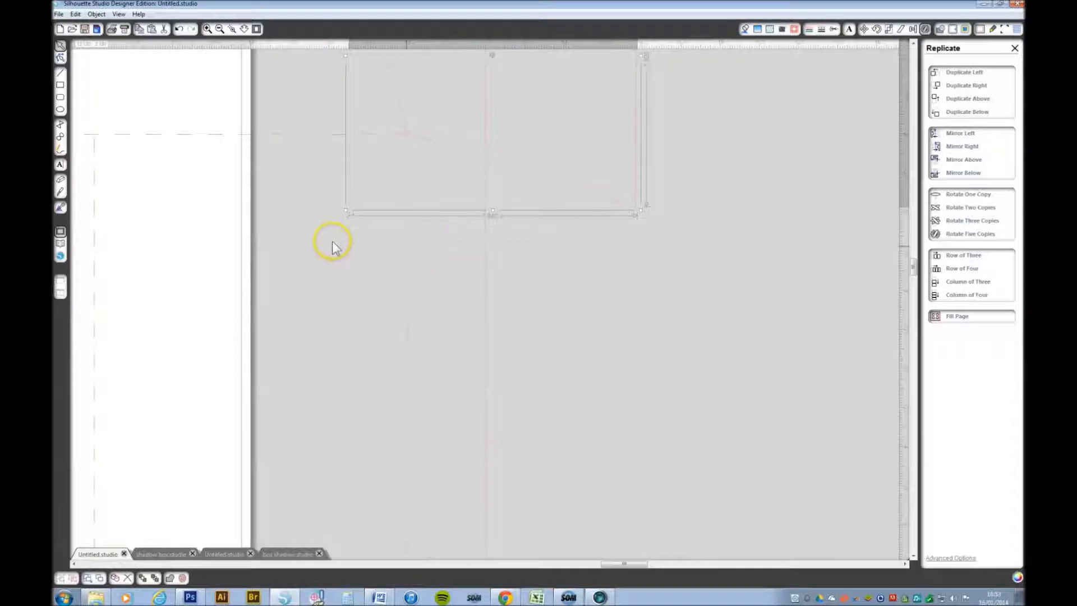
click(257, 29)
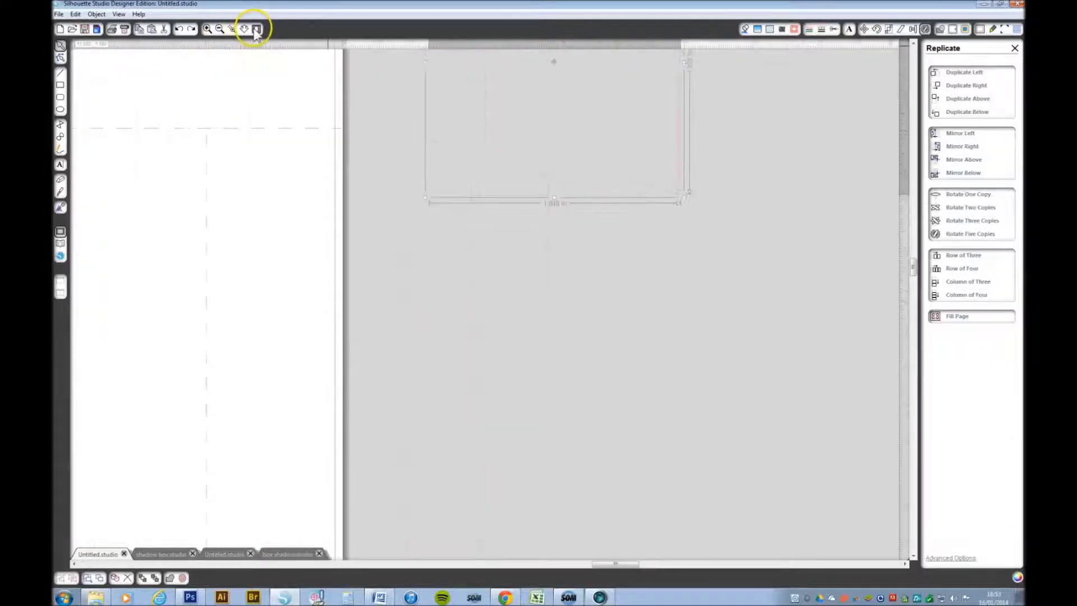
Select the two upper slanted corner shapes and align their bottom edges
click(60, 48)
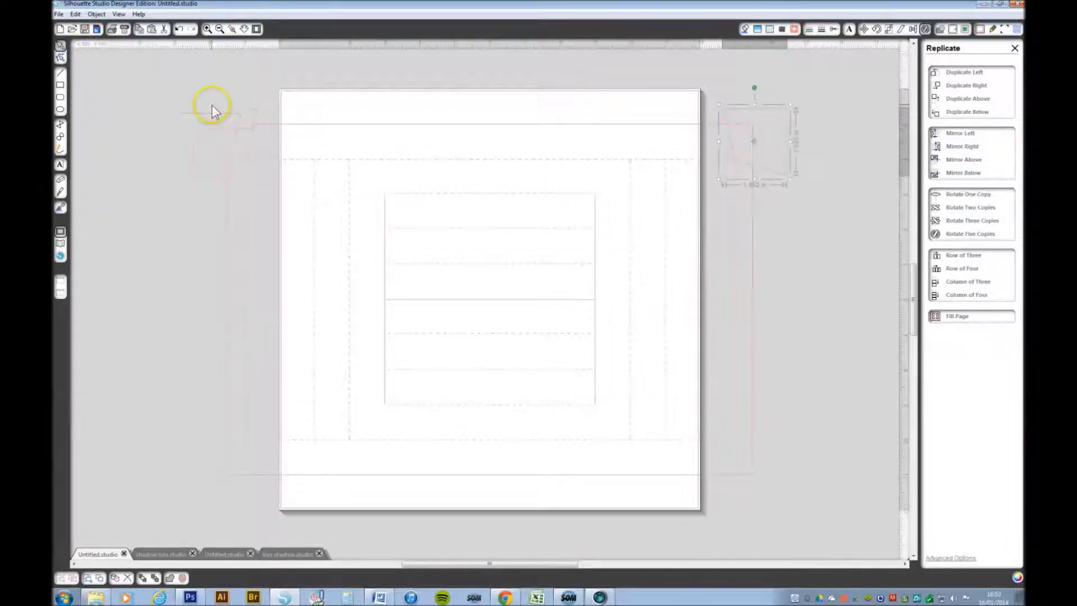
shift+click(241, 108)
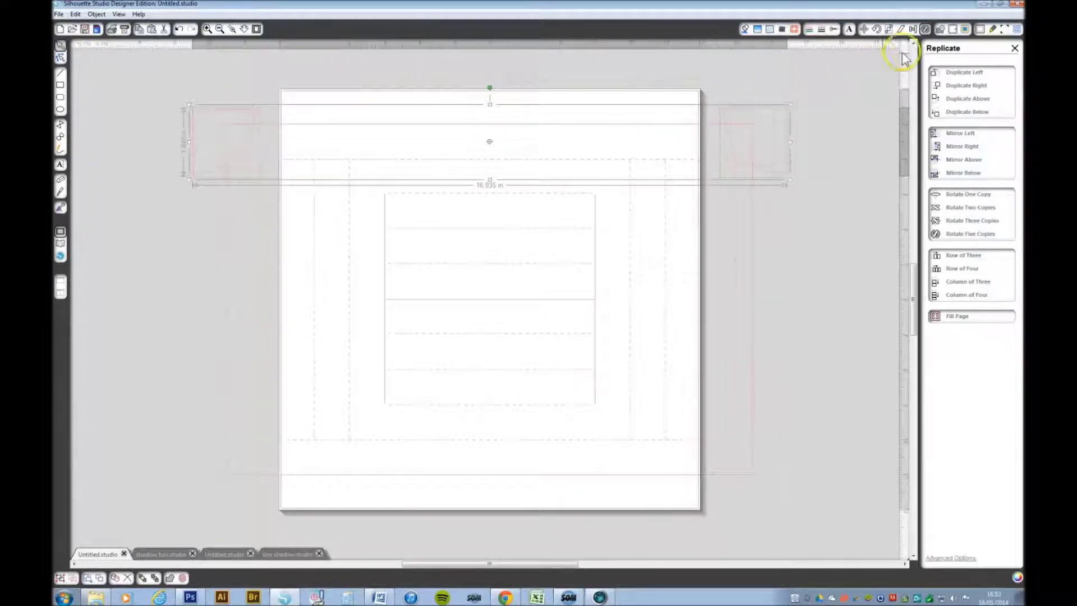
click(914, 31)
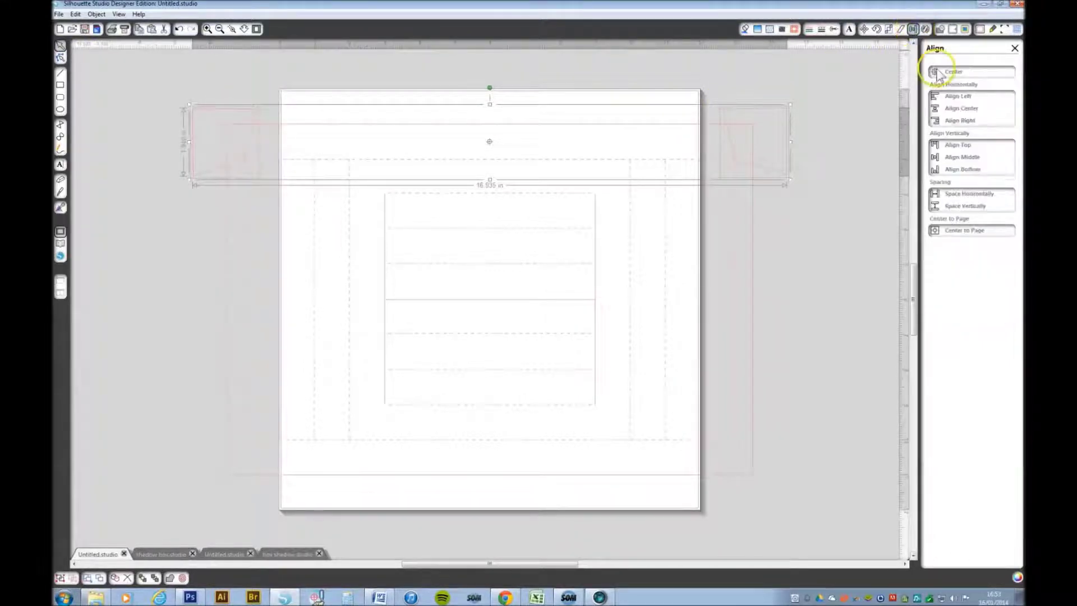
click(973, 168)
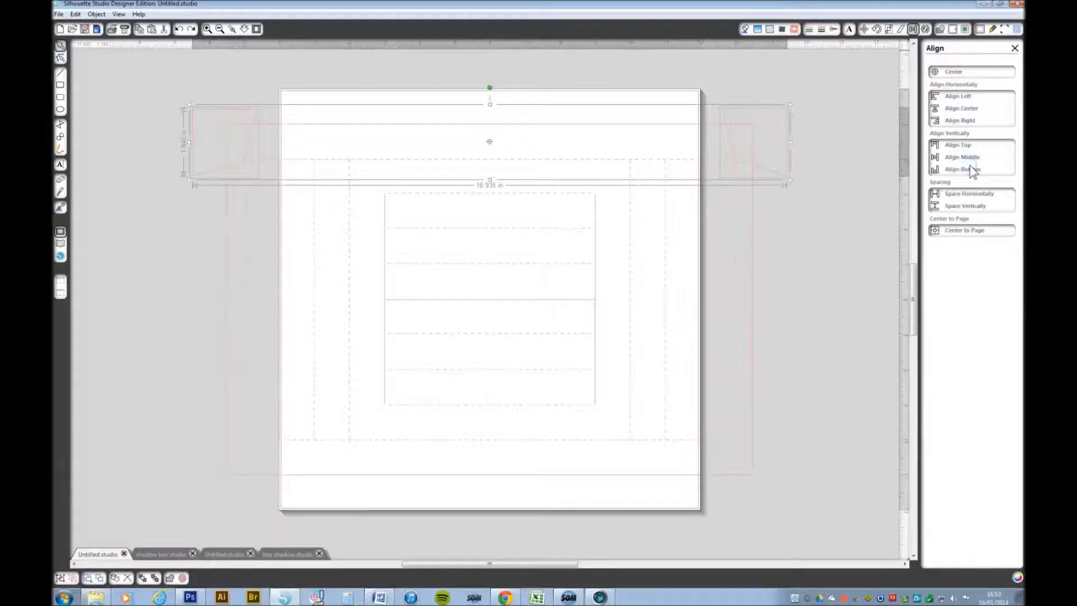
click(973, 170)
click(758, 287)
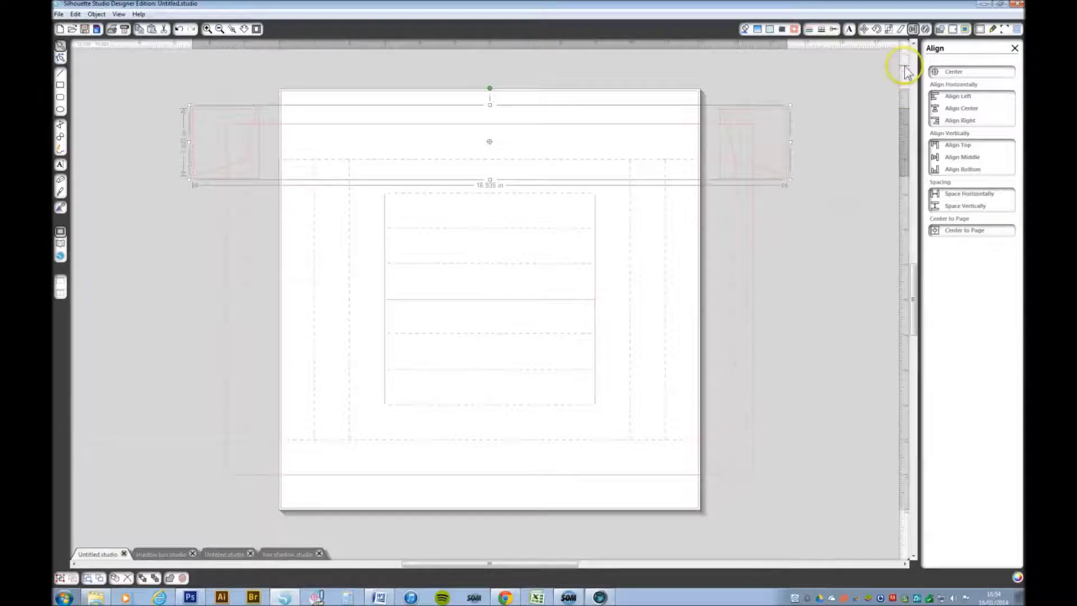
Mirror the two upper corner shapes below and move the copies onto the template's lower corners
click(925, 29)
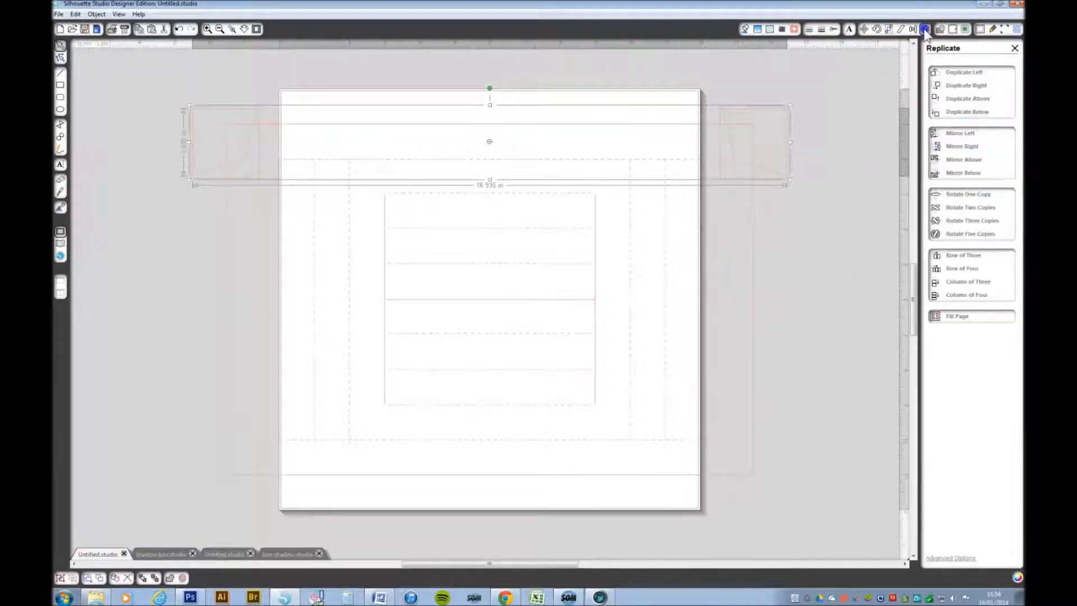
click(963, 174)
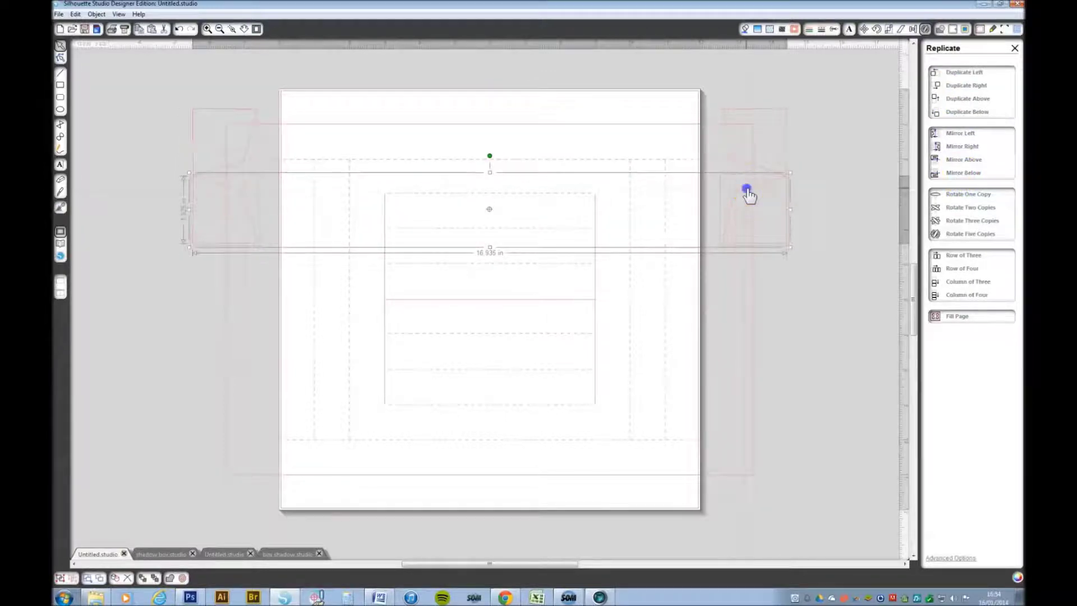
drag(747, 190, 749, 444)
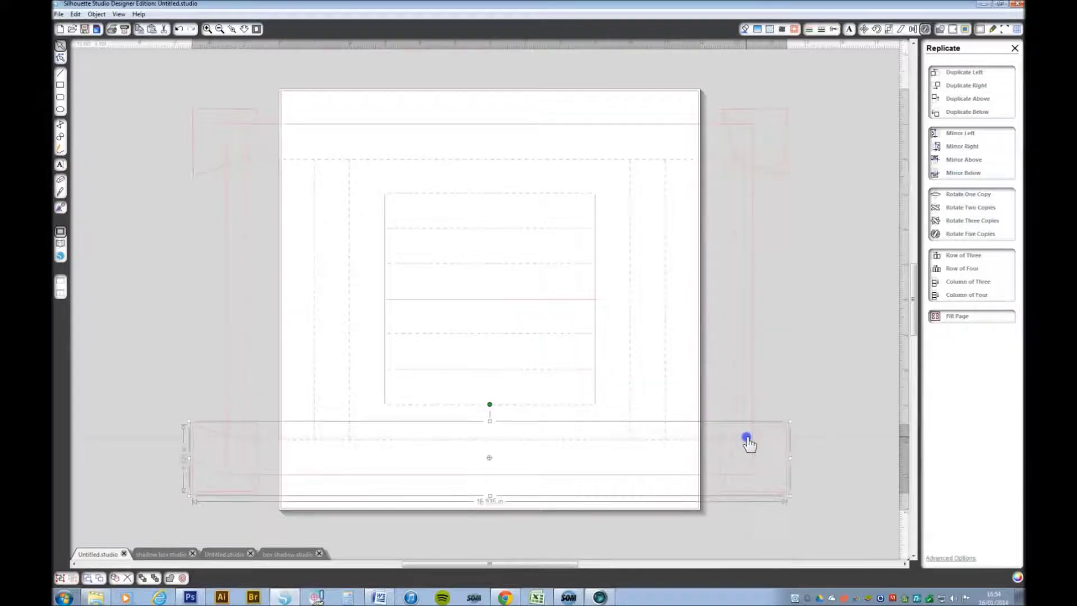
drag(748, 443, 747, 442)
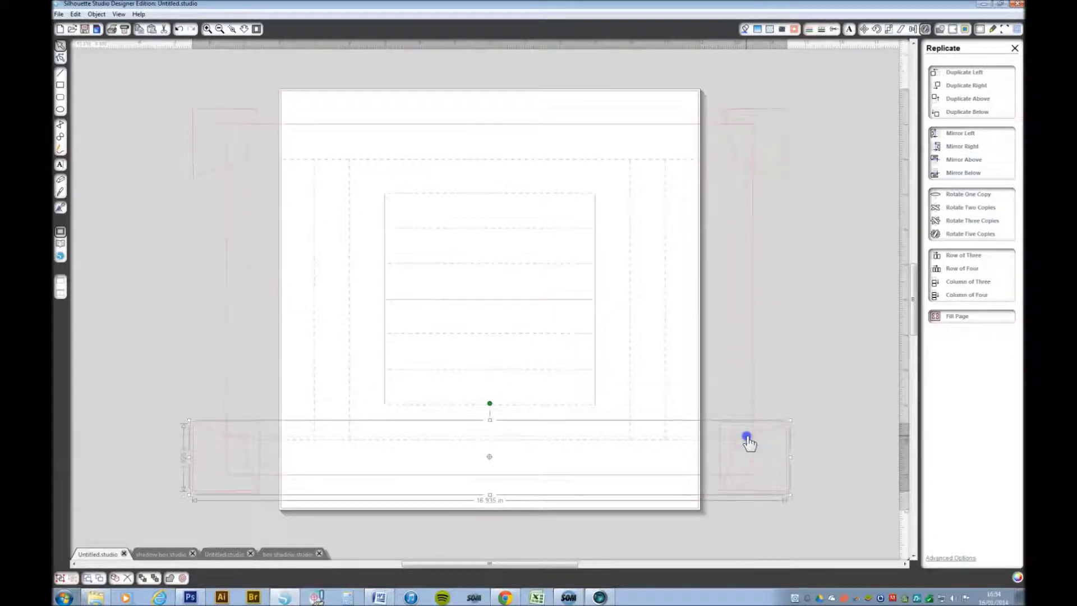
click(232, 29)
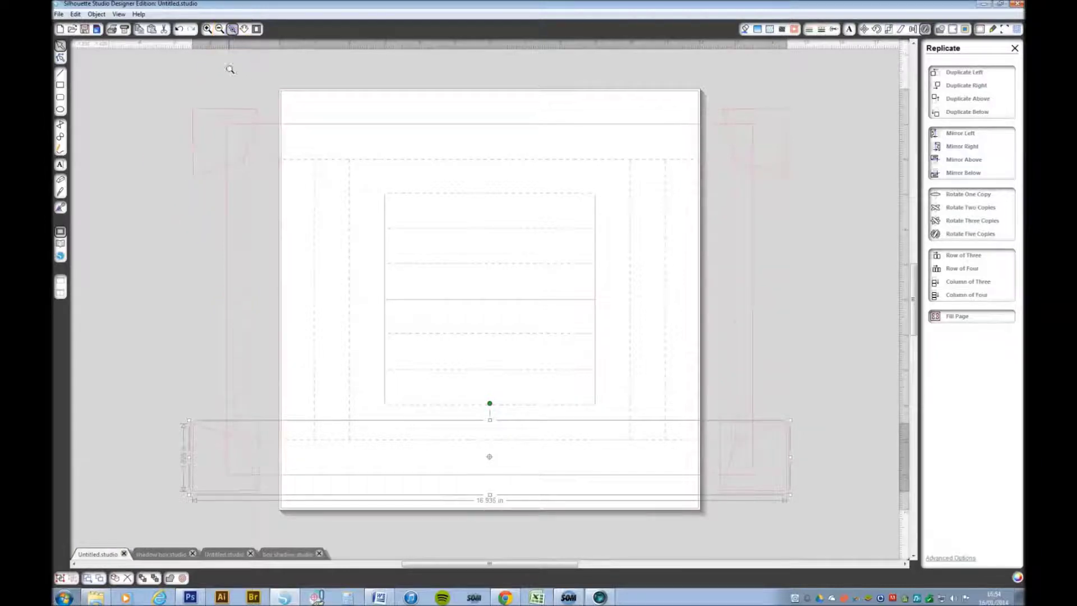
click(380, 546)
click(380, 542)
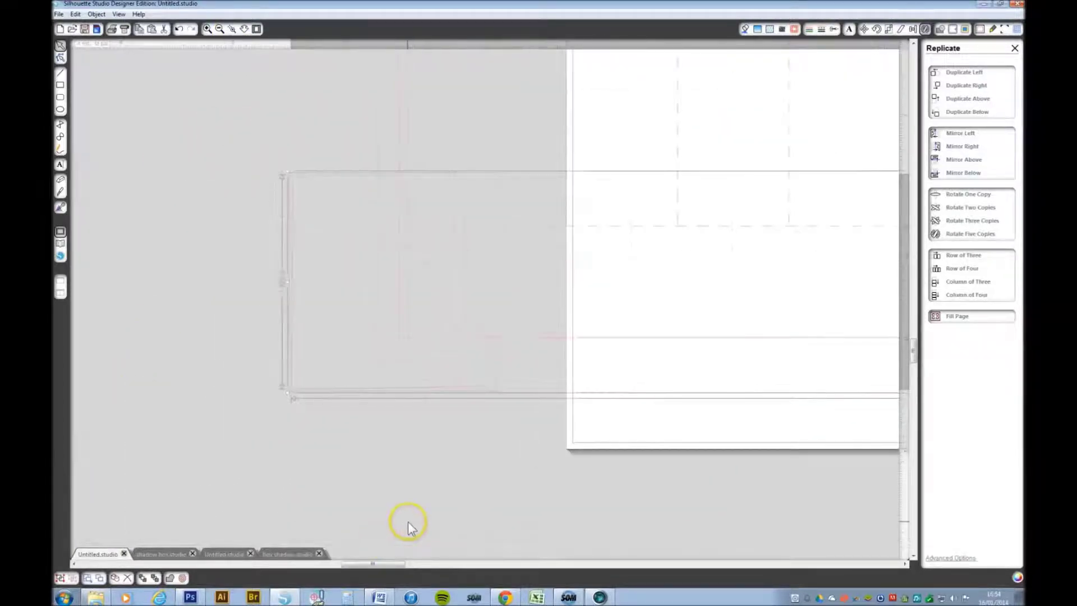
click(255, 28)
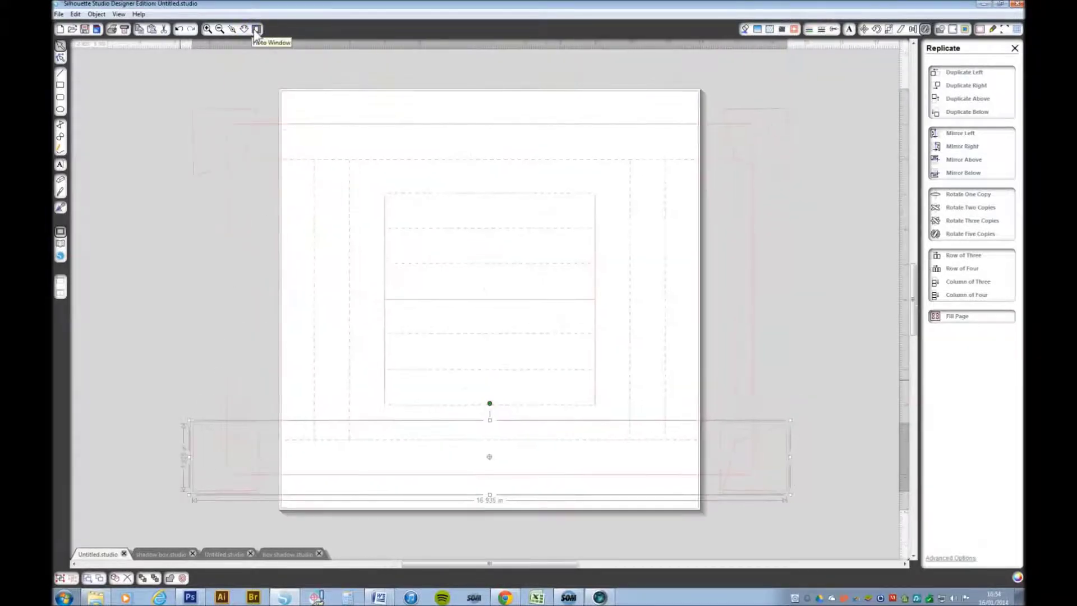
Select the four corner shapes with the outer rectangle and subtract them from it to form the slanted tabs
click(61, 48)
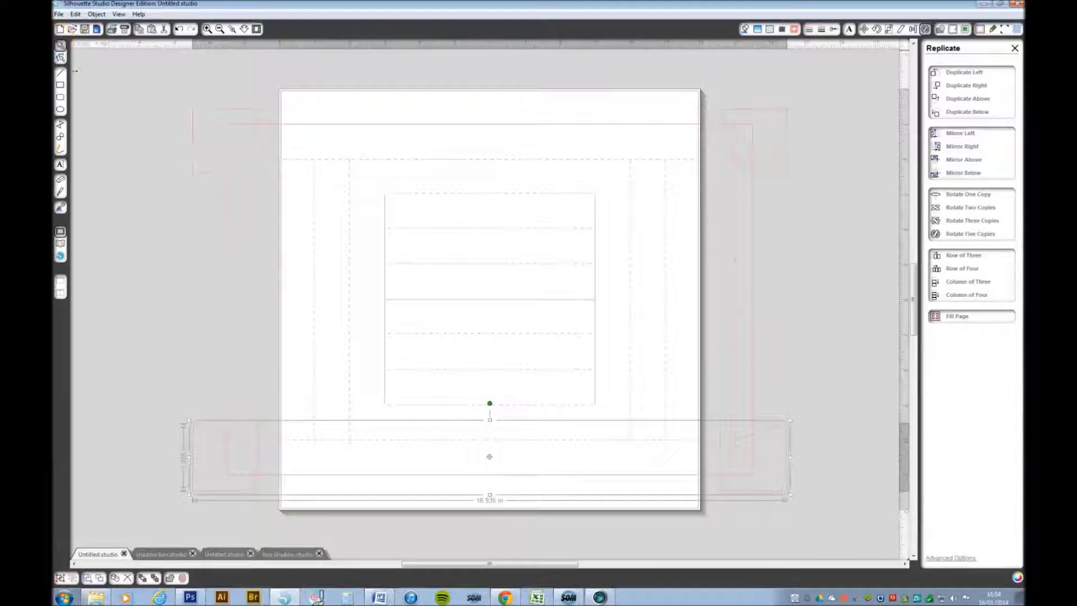
click(204, 110)
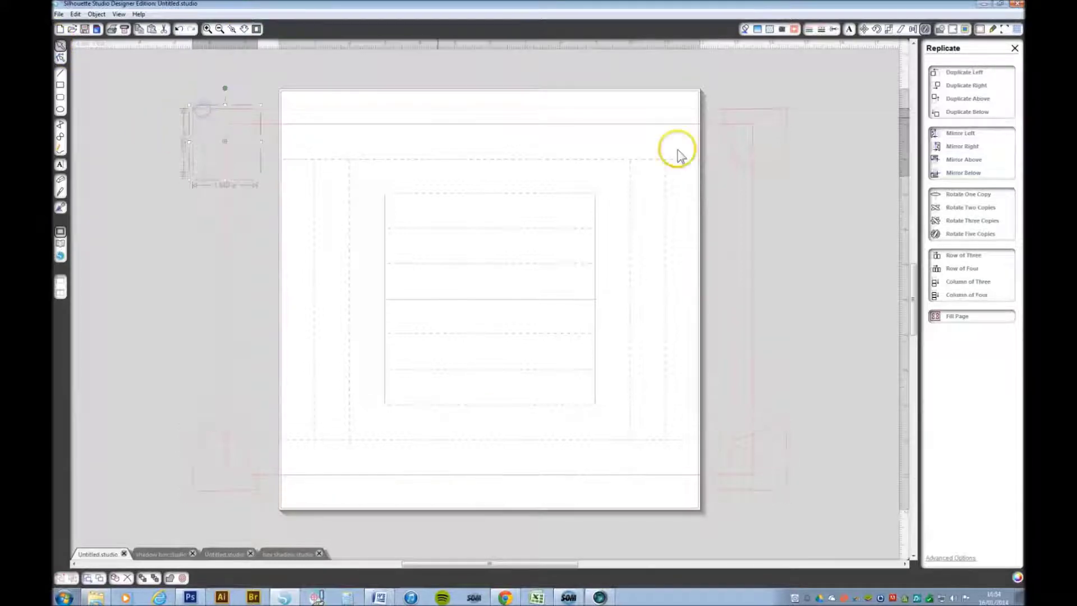
shift+click(751, 115)
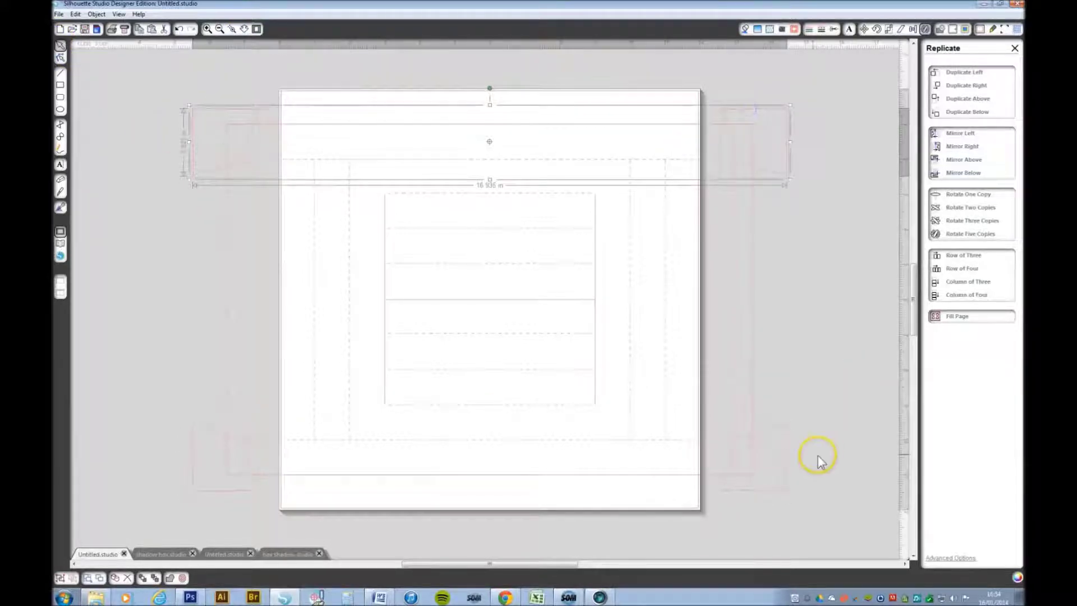
shift+click(785, 463)
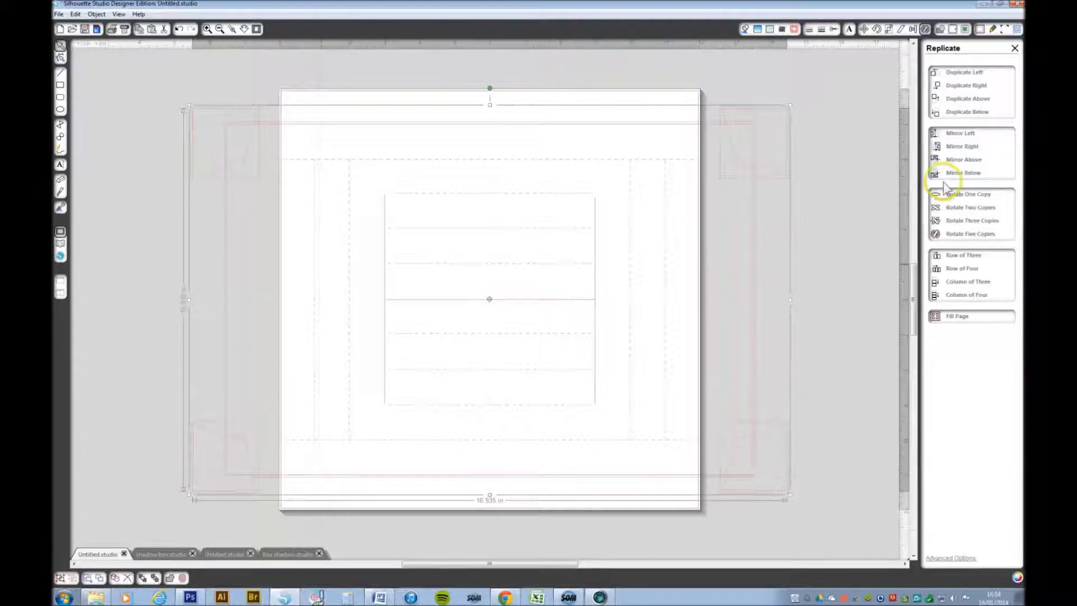
click(942, 32)
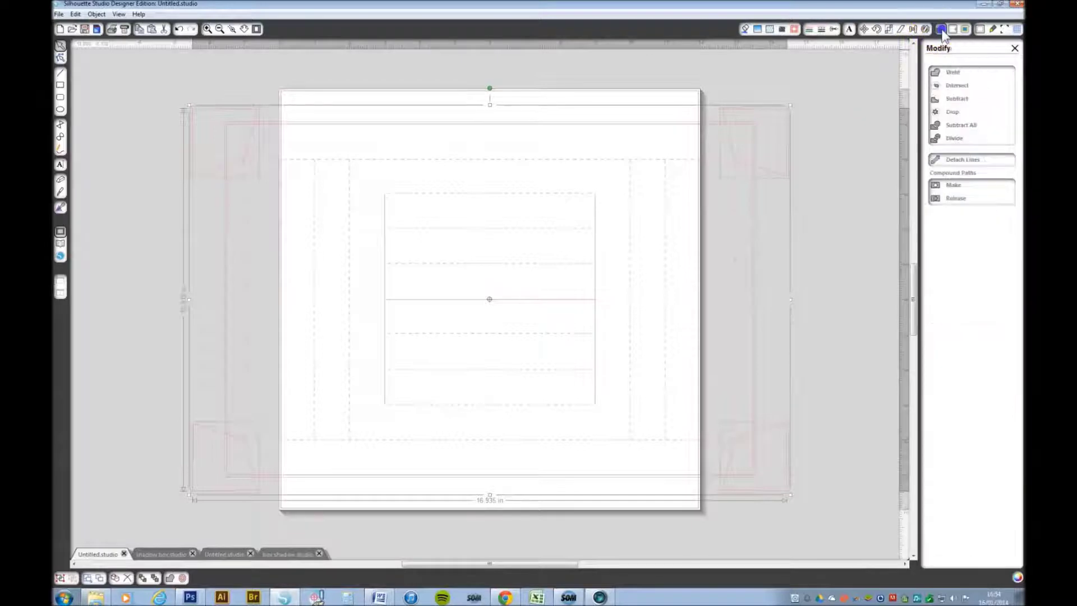
click(952, 103)
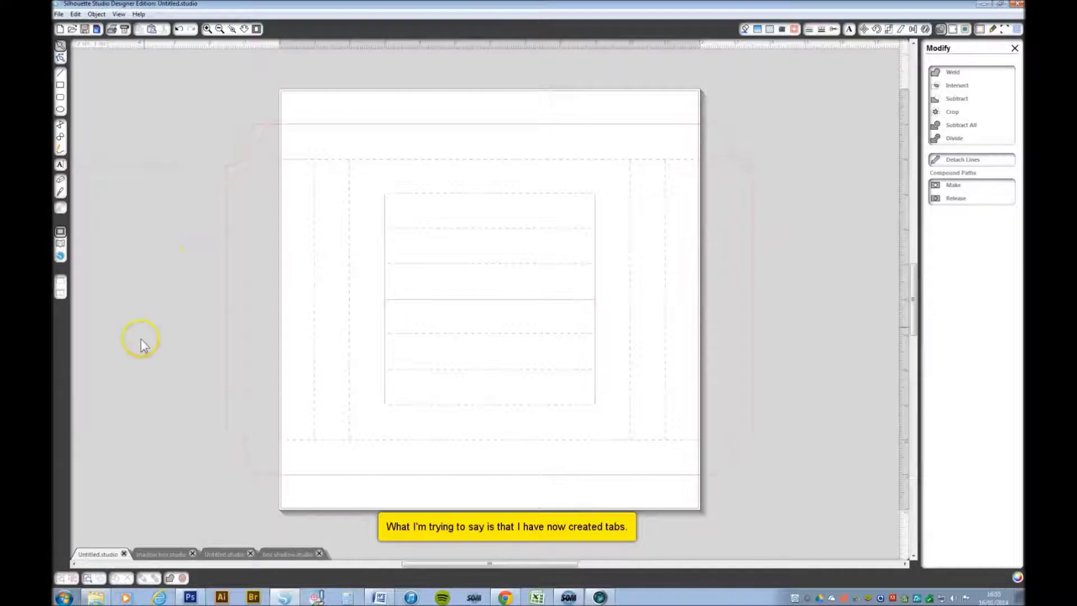
Check the finished tabs in the shadow box document and draw a tall, narrow rectangle outside the template's upper-left corner
click(172, 555)
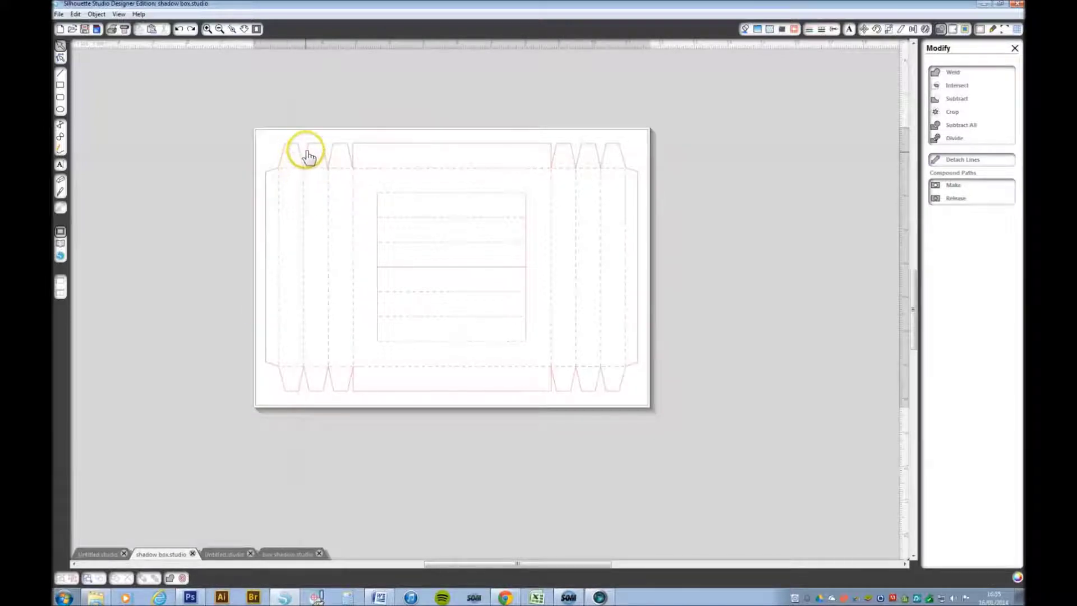
click(97, 553)
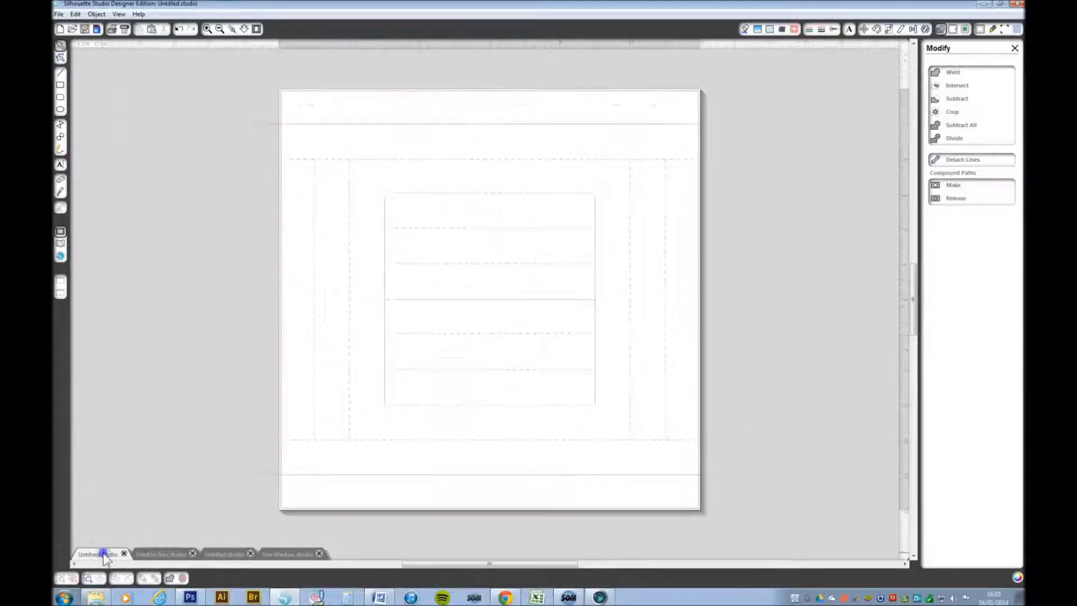
click(60, 87)
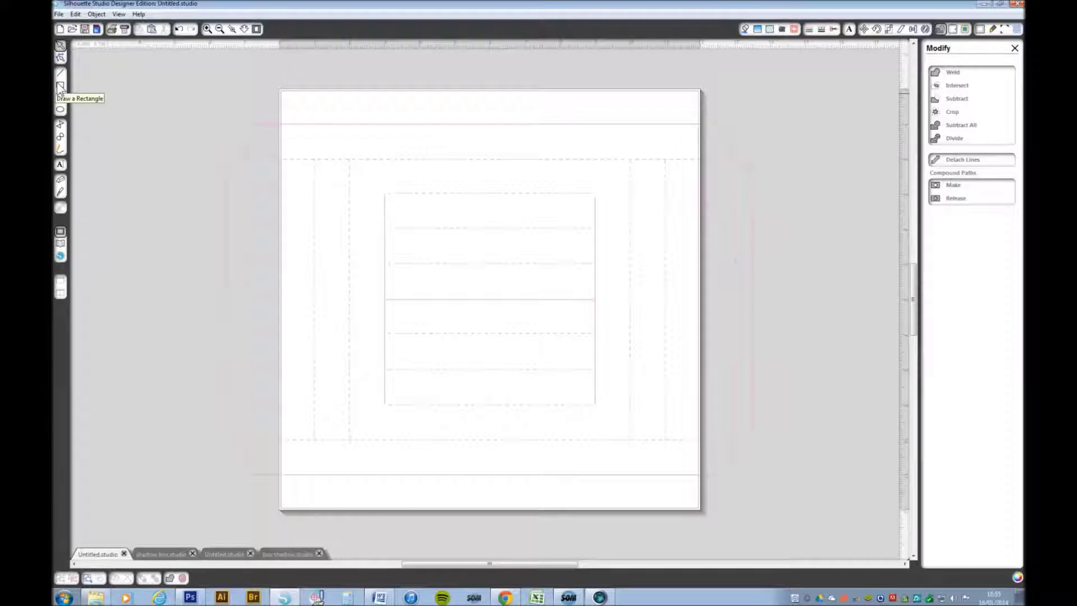
drag(152, 179, 159, 234)
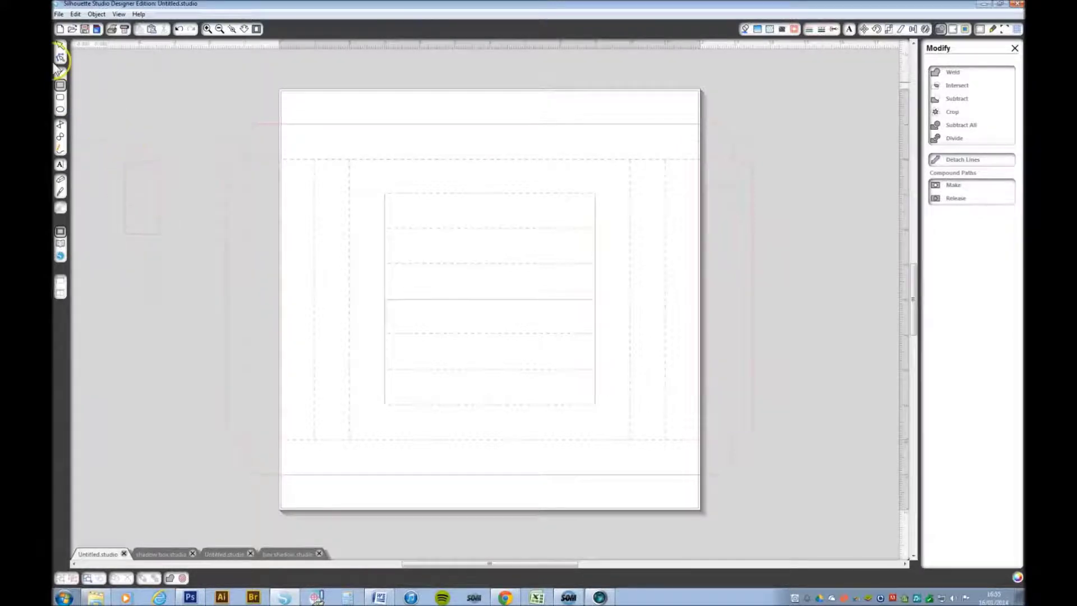
click(60, 47)
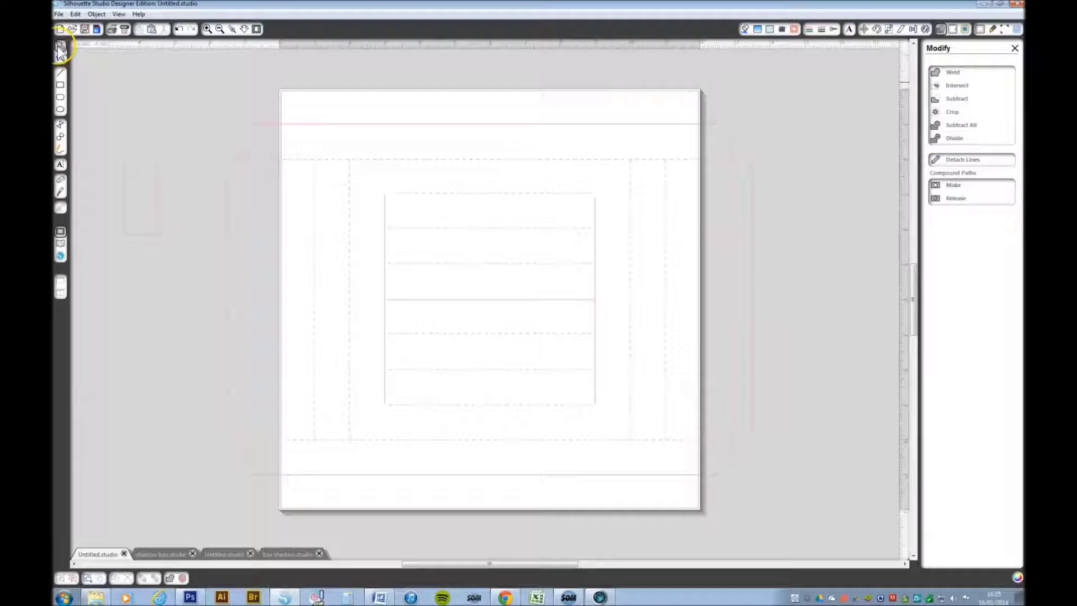
click(132, 162)
drag(134, 167, 162, 134)
key(ctrl+v)
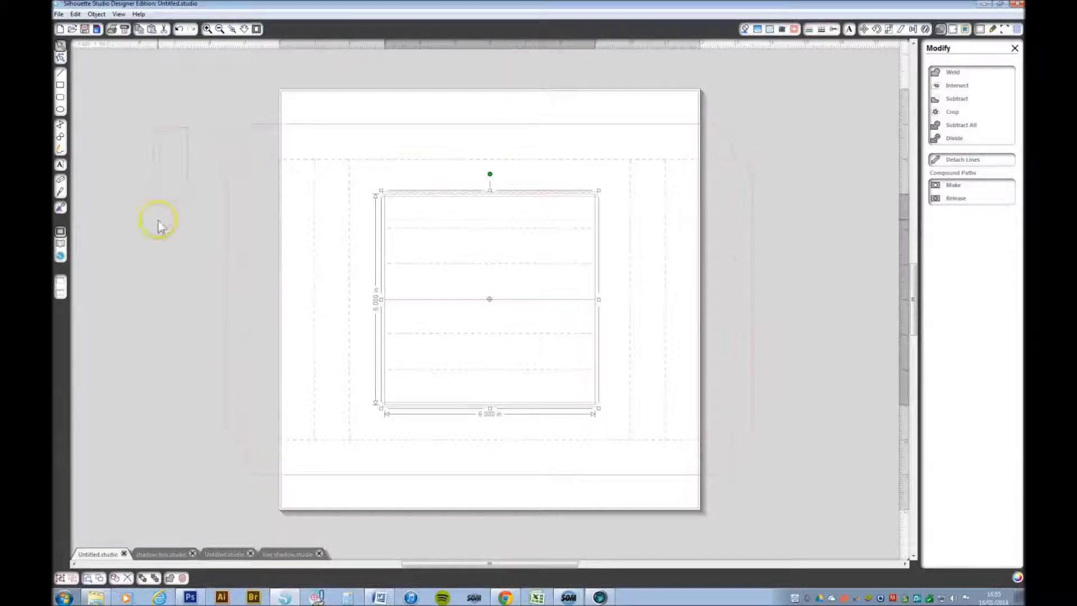
click(157, 318)
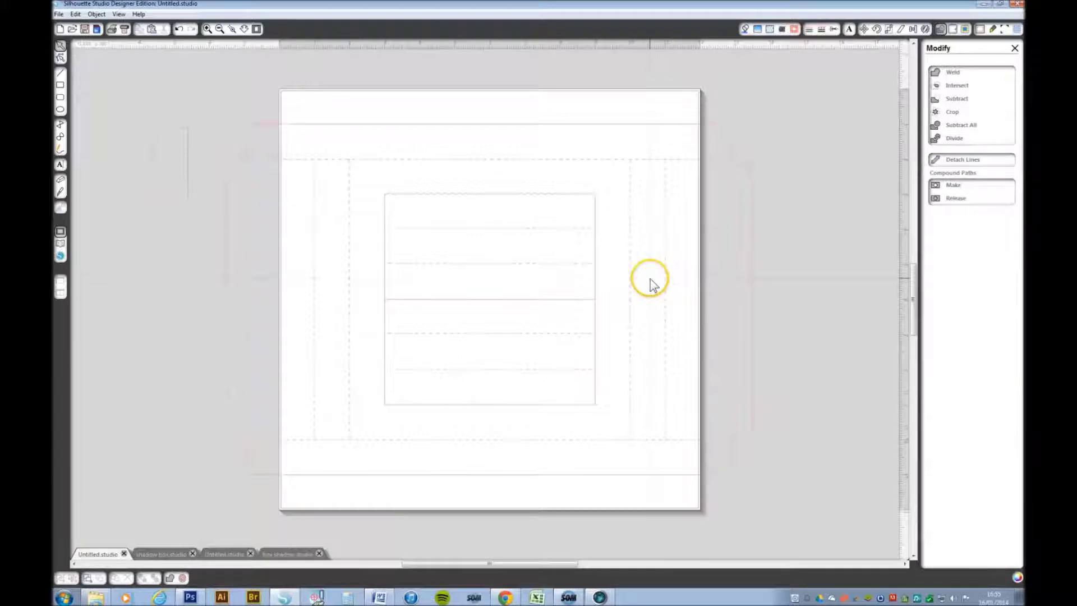
key(Tab)
key(Tab)
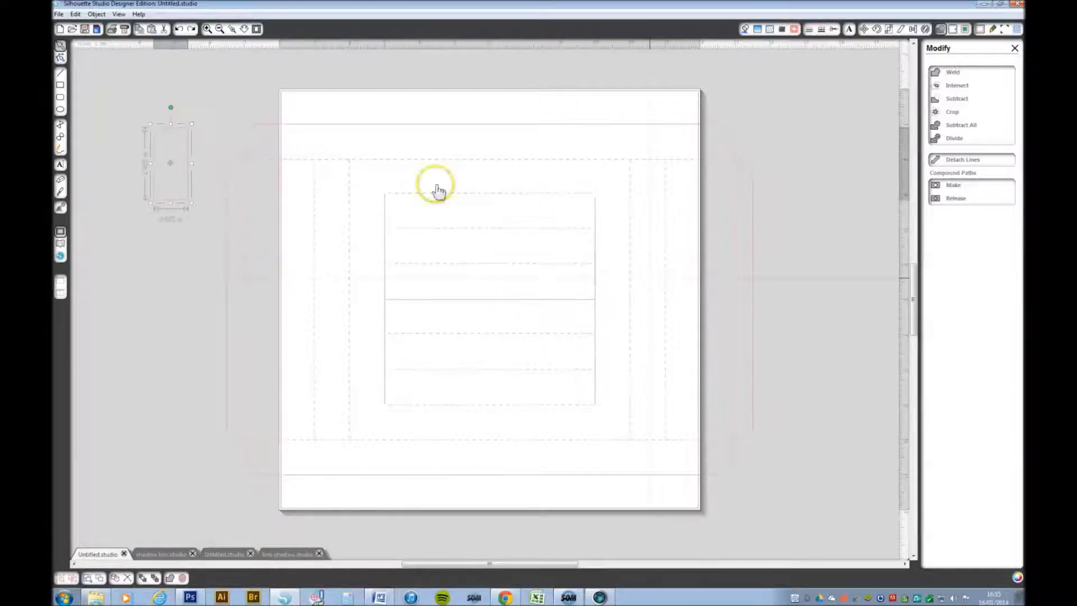
click(132, 214)
click(161, 201)
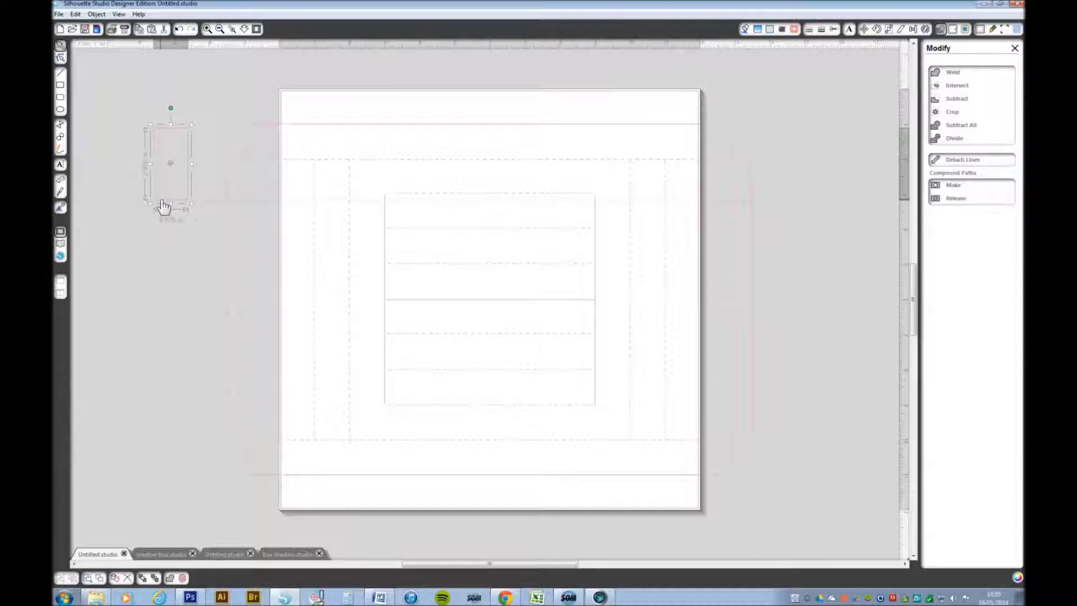
key(Tab)
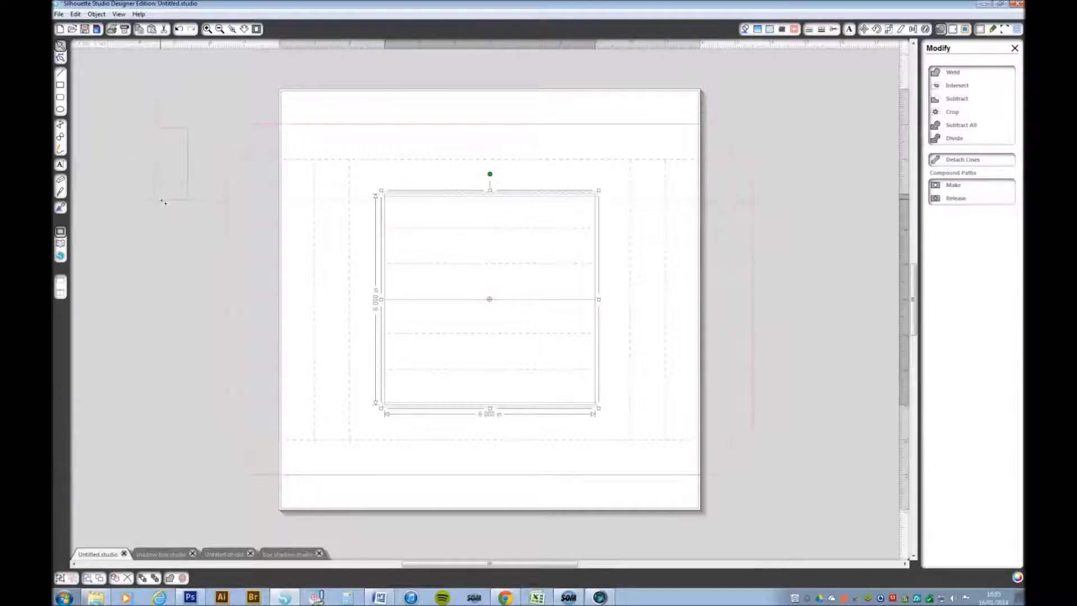
key(ctrl+z)
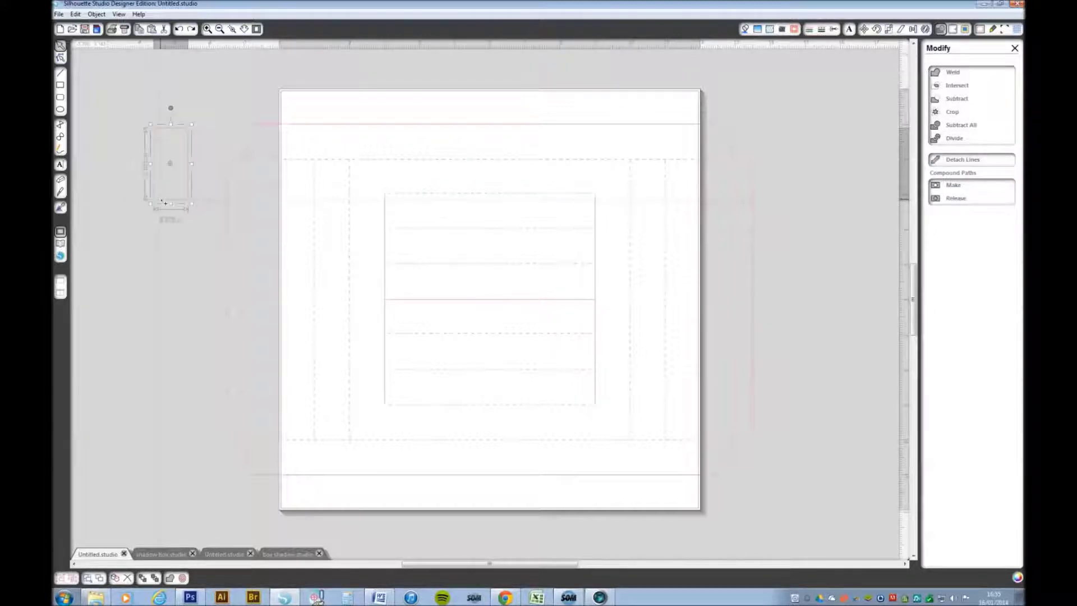
click(124, 203)
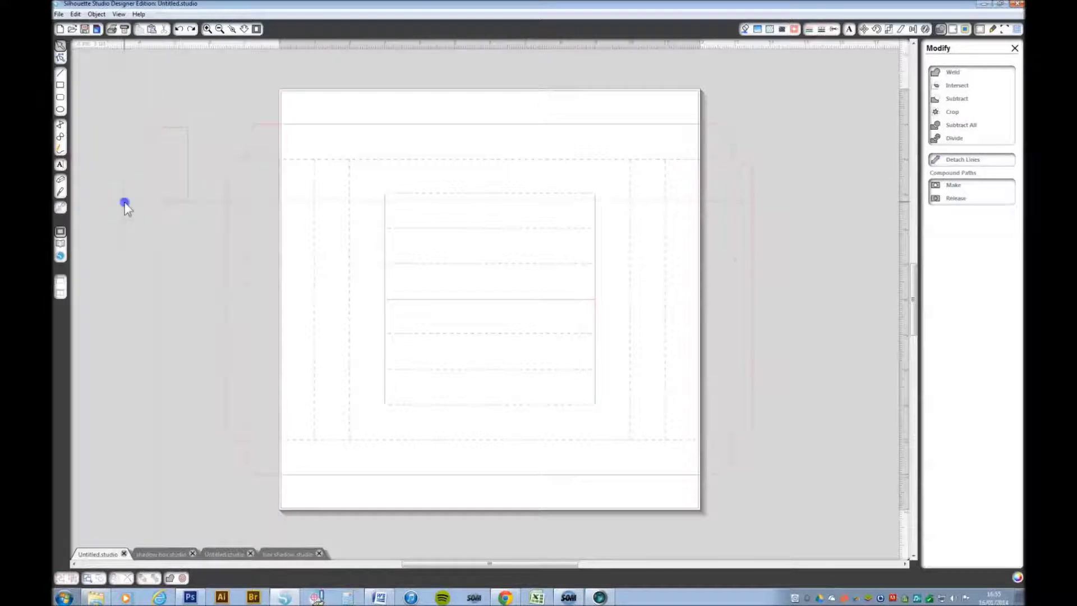
Duplicate the narrow rectangle beside the template and set the copy apart below the original as a spare
click(153, 152)
right_click(156, 154)
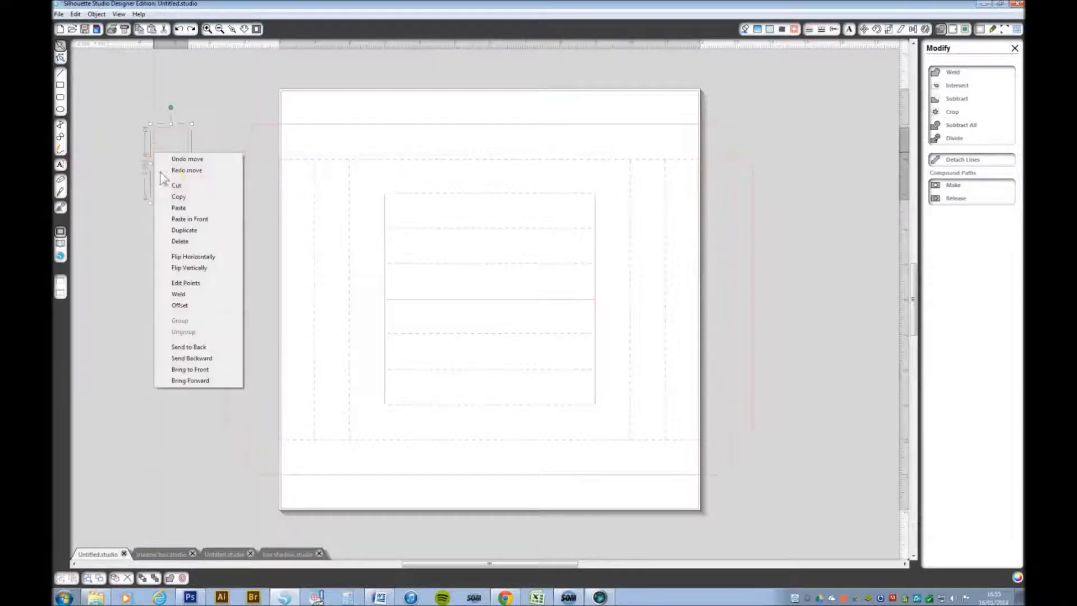
click(175, 205)
click(153, 282)
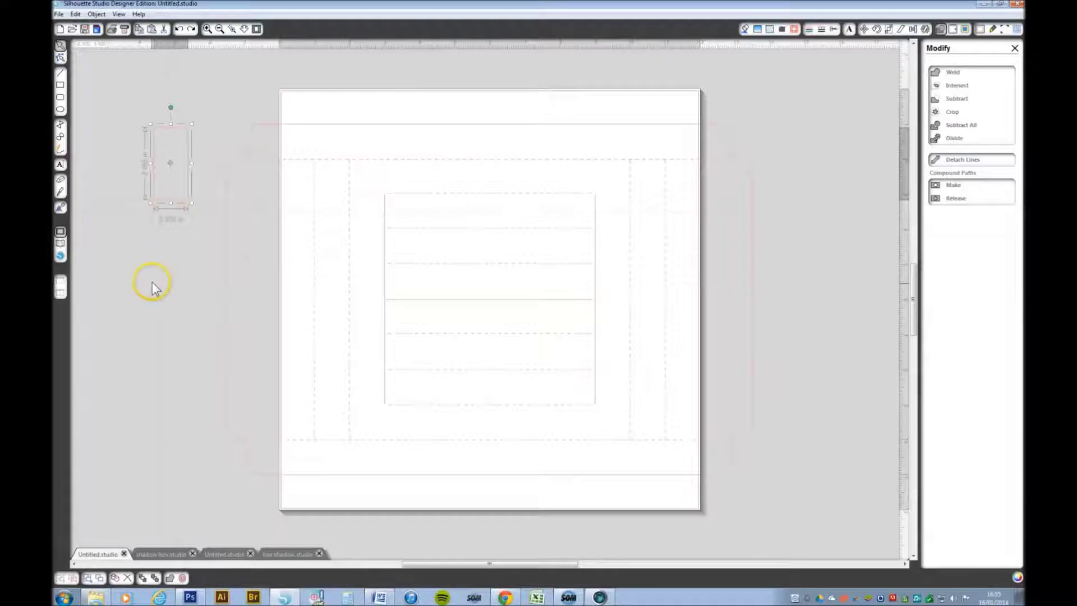
key(ctrl+v)
click(182, 218)
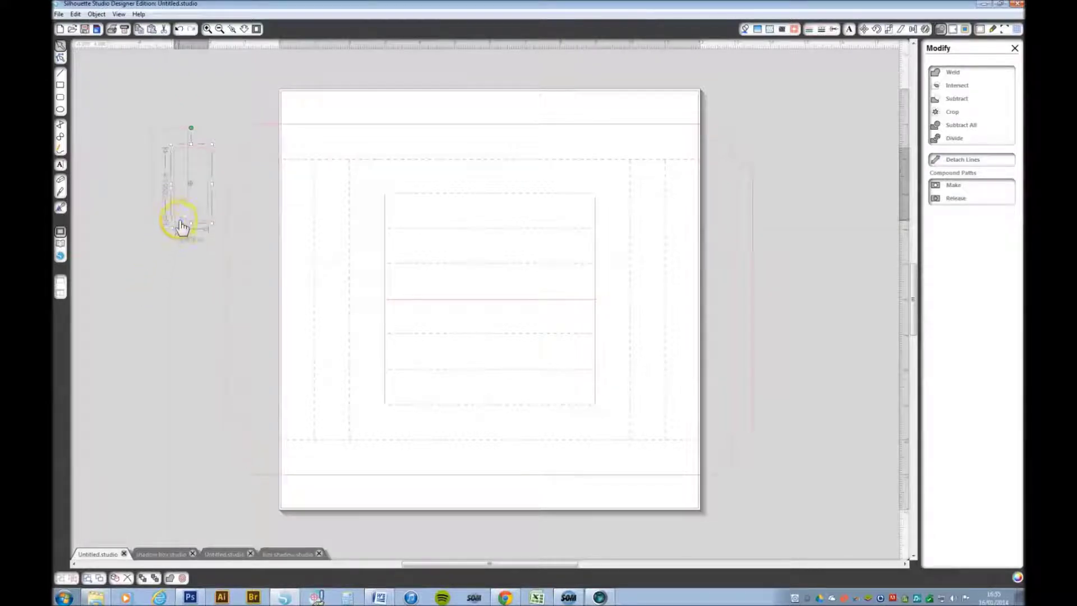
drag(182, 219, 103, 329)
drag(174, 200, 191, 195)
click(160, 123)
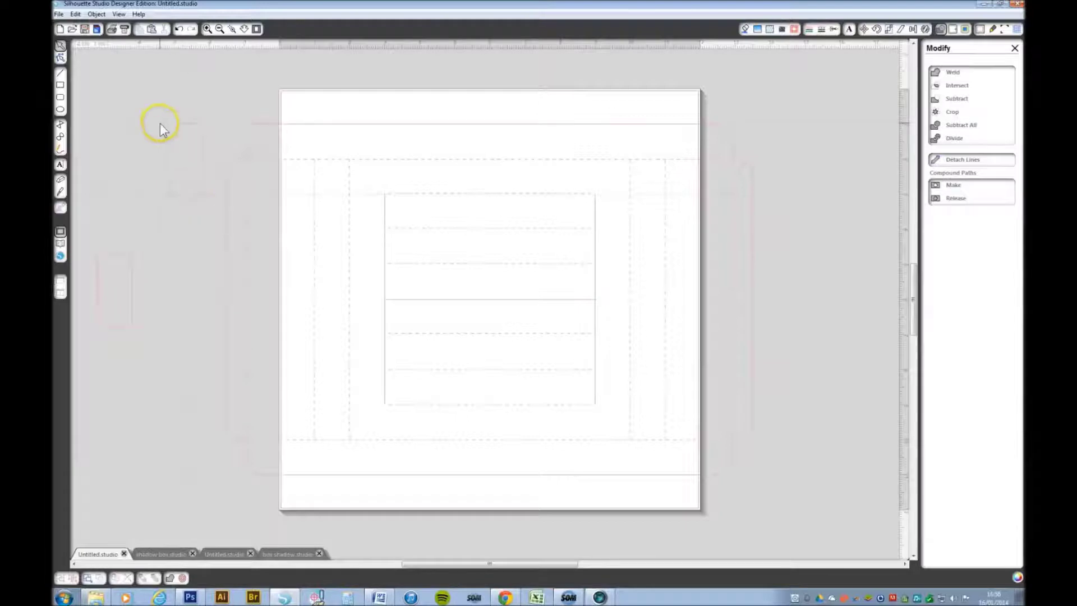
Add a point at the middle of the upper narrow rectangle's bottom edge
click(60, 57)
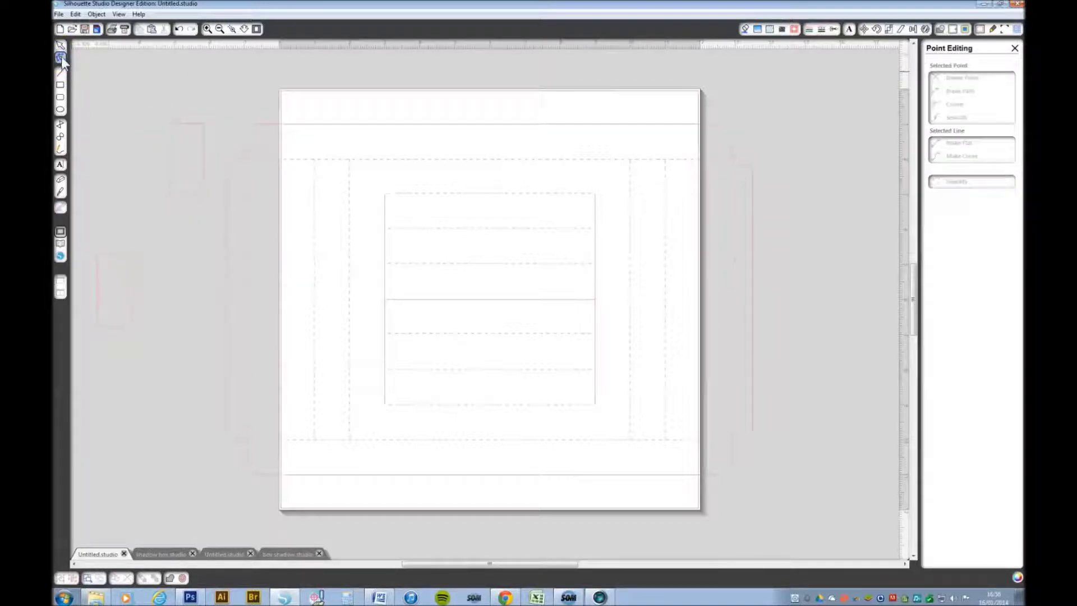
click(168, 127)
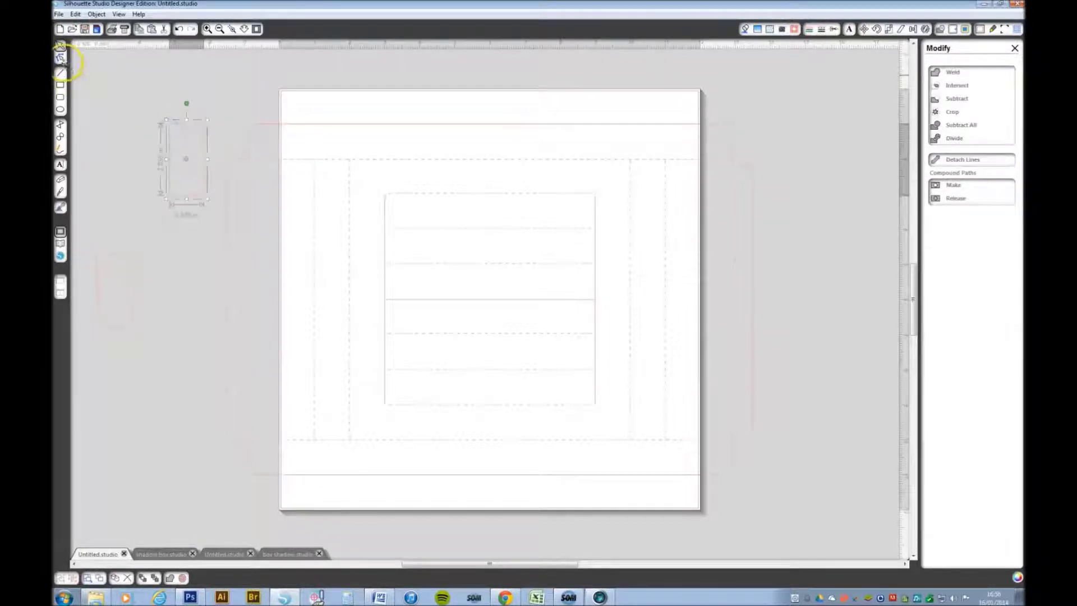
click(60, 58)
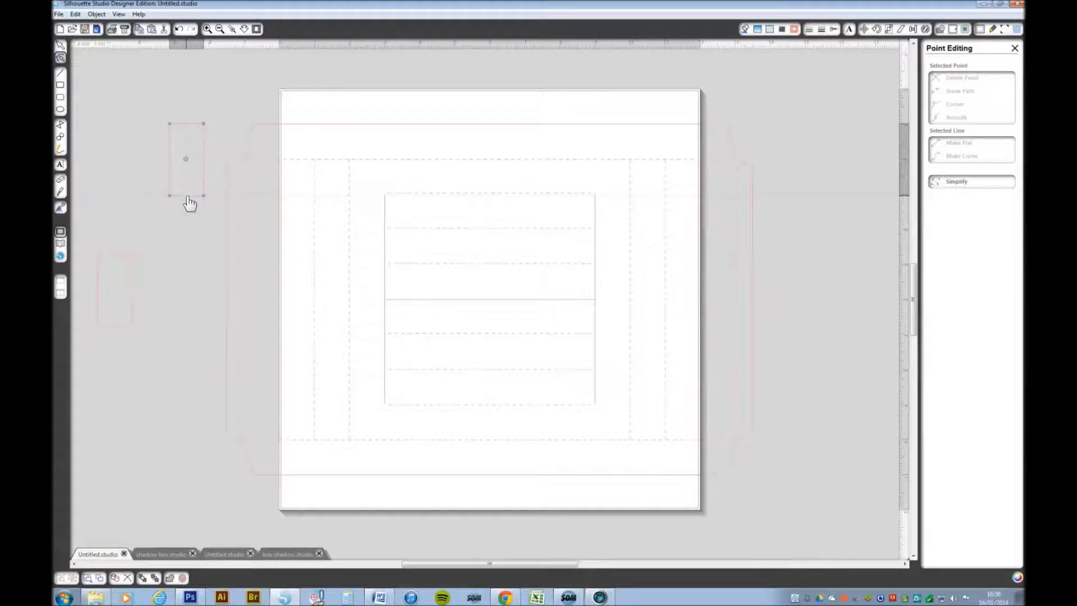
click(187, 196)
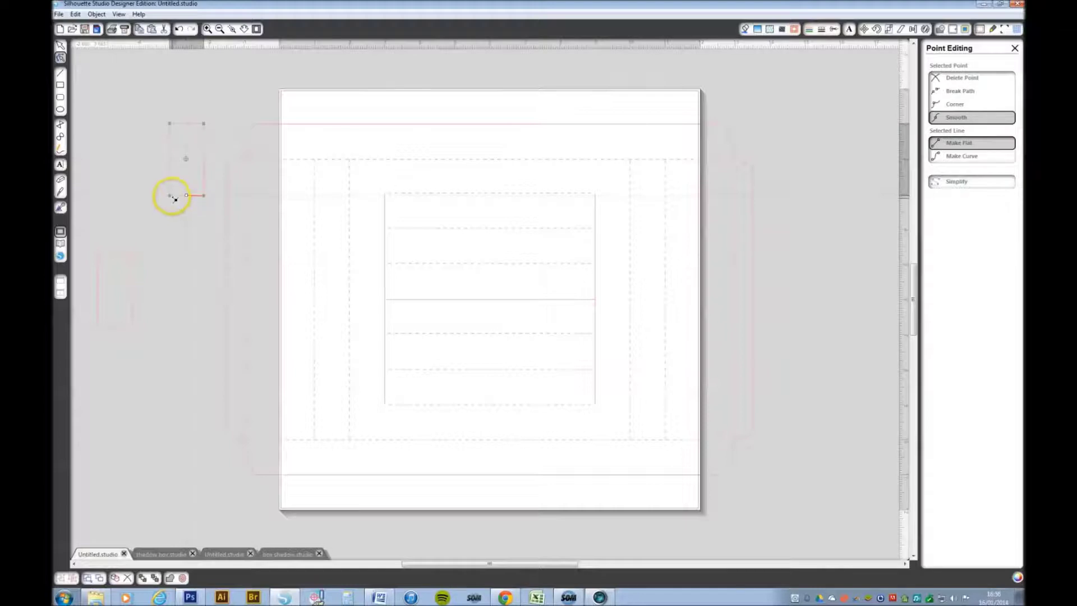
Delete the narrow rectangle's two bottom corner points to turn it into a downward-pointing triangle
drag(186, 196, 205, 198)
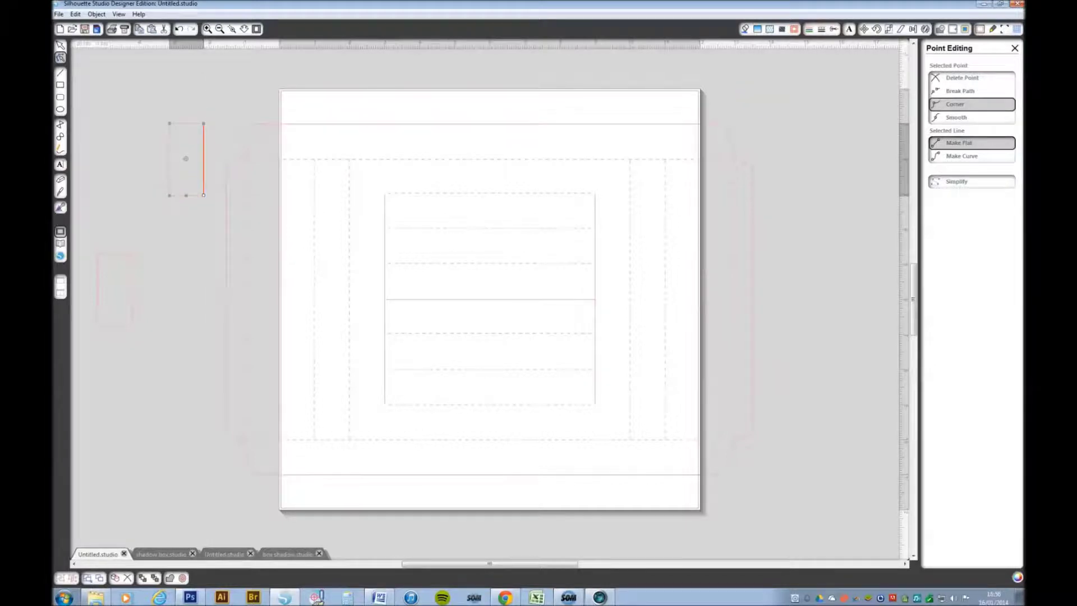
click(961, 78)
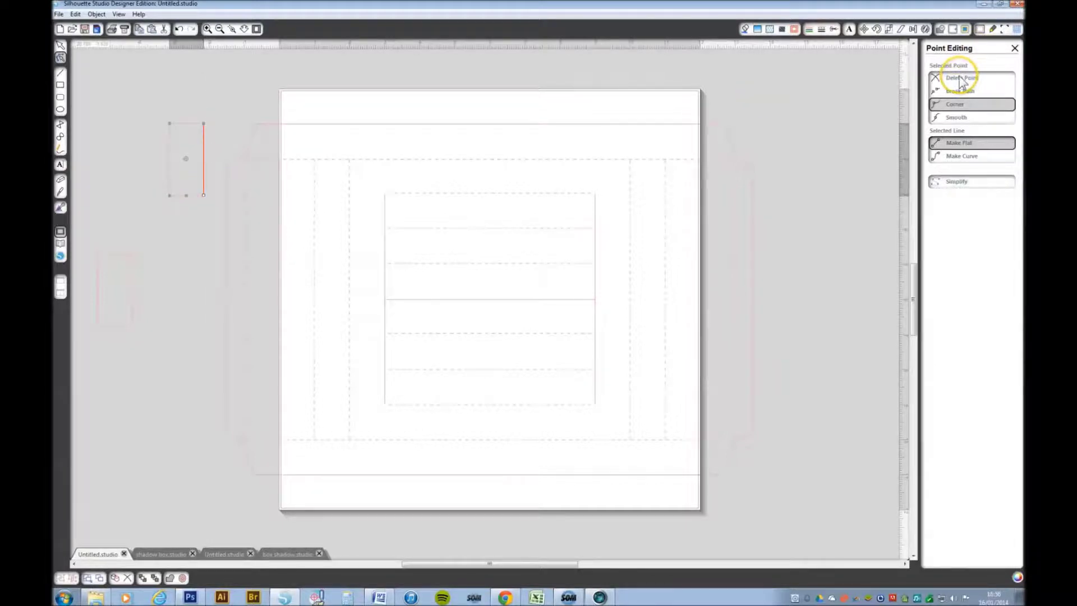
click(960, 79)
click(298, 149)
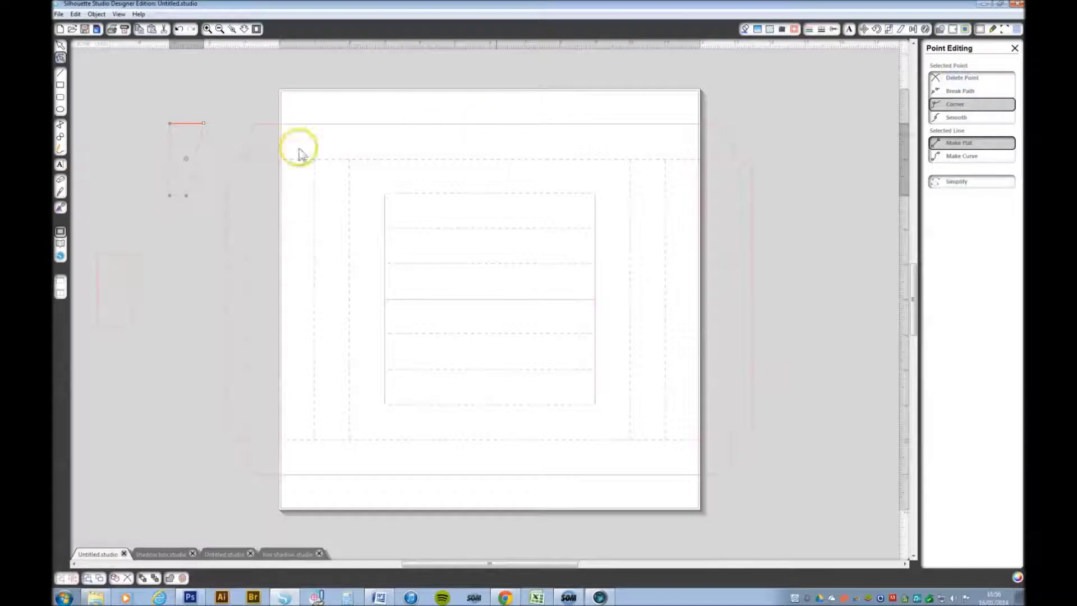
click(170, 195)
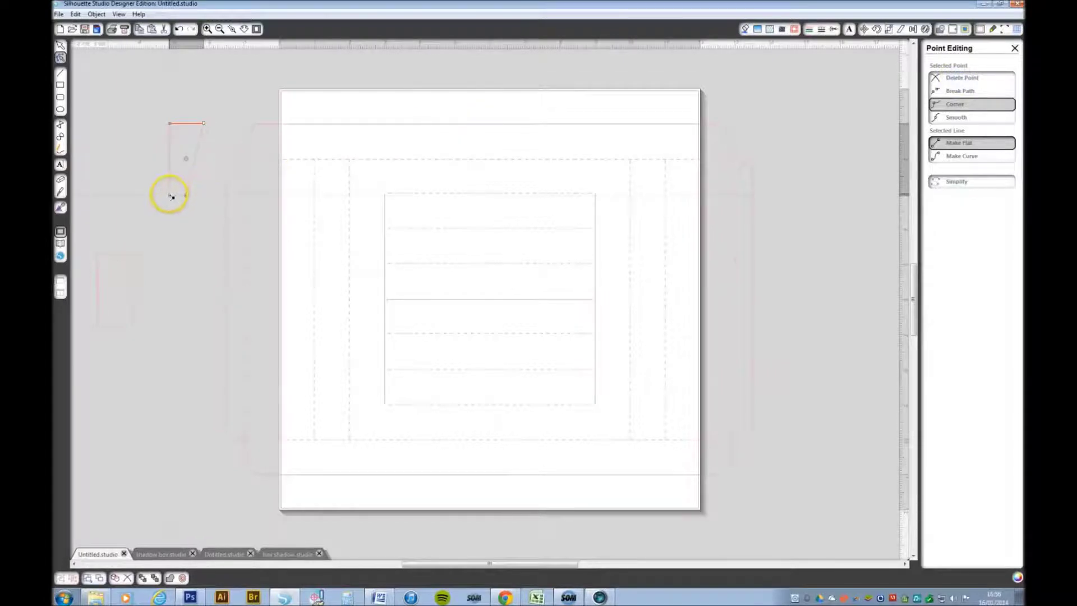
click(169, 195)
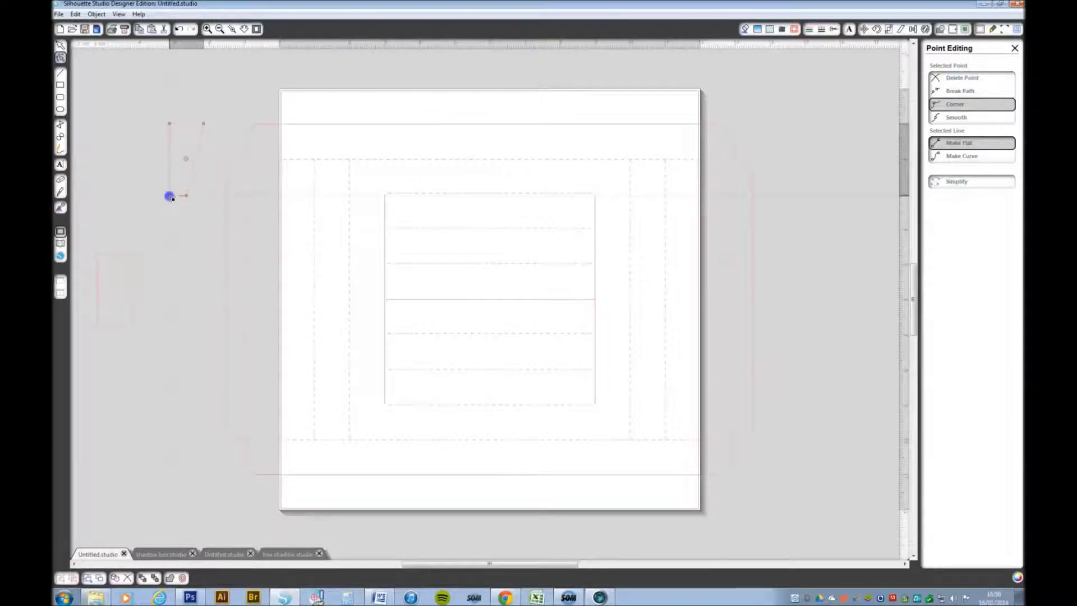
click(977, 89)
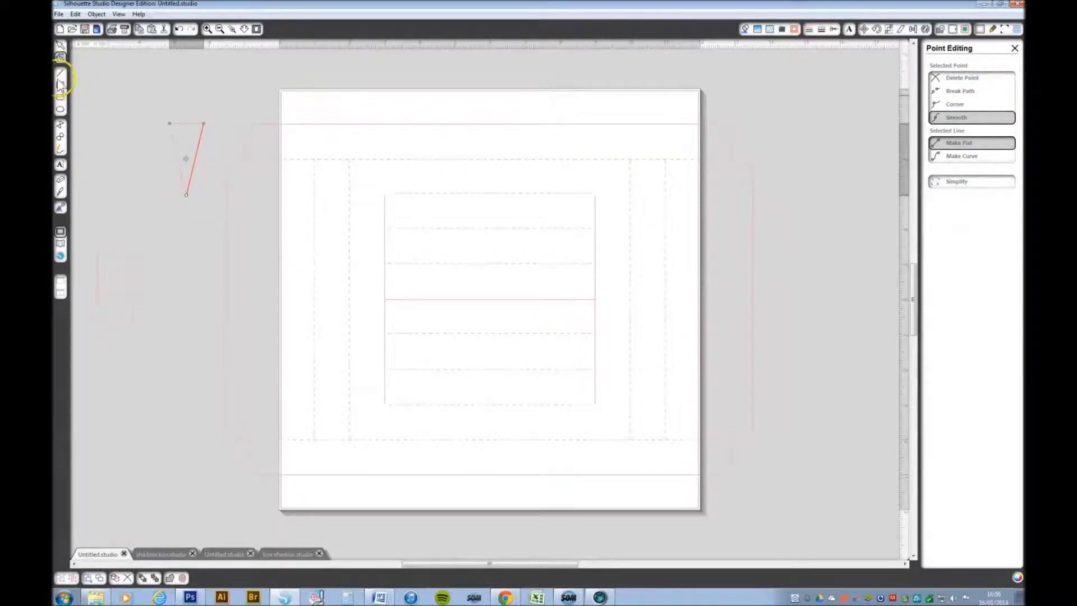
Move the triangle onto the template with its tip near where the upper horizontal fold line meets the page's left edge
click(207, 28)
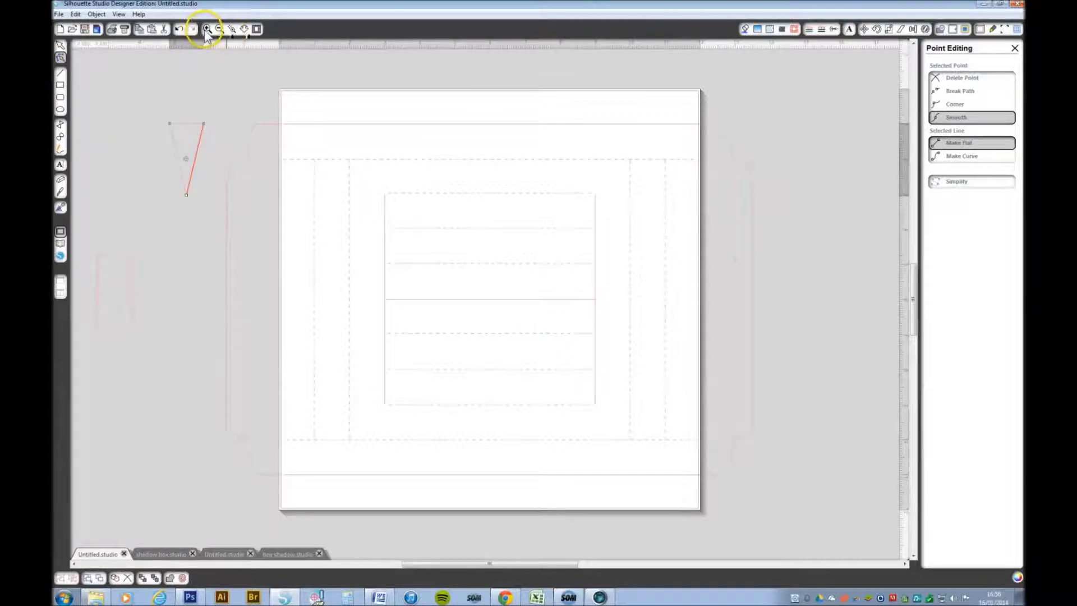
click(277, 141)
click(251, 165)
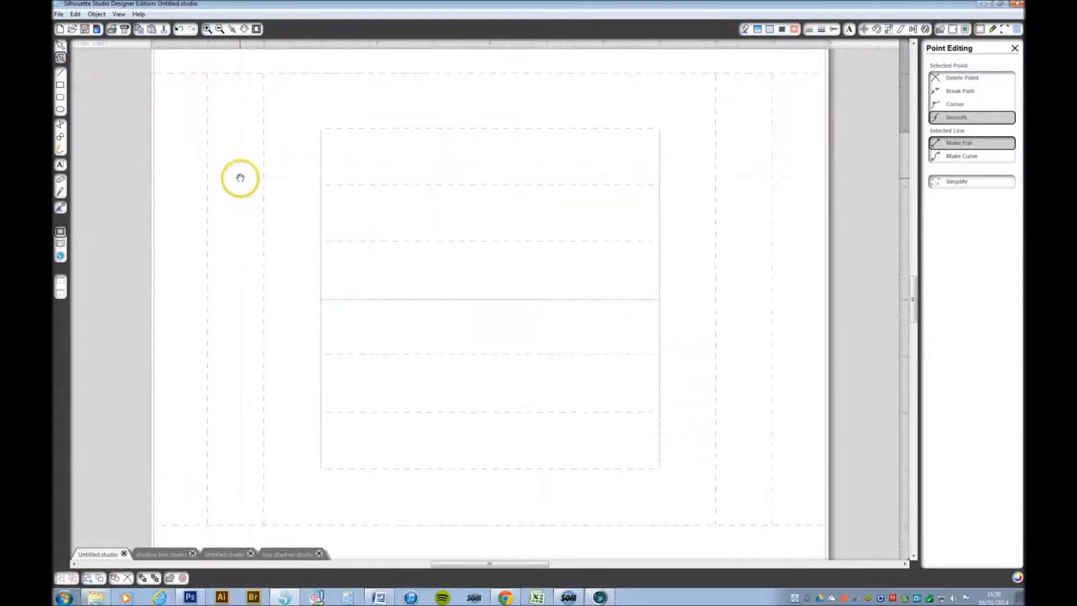
drag(240, 177, 618, 443)
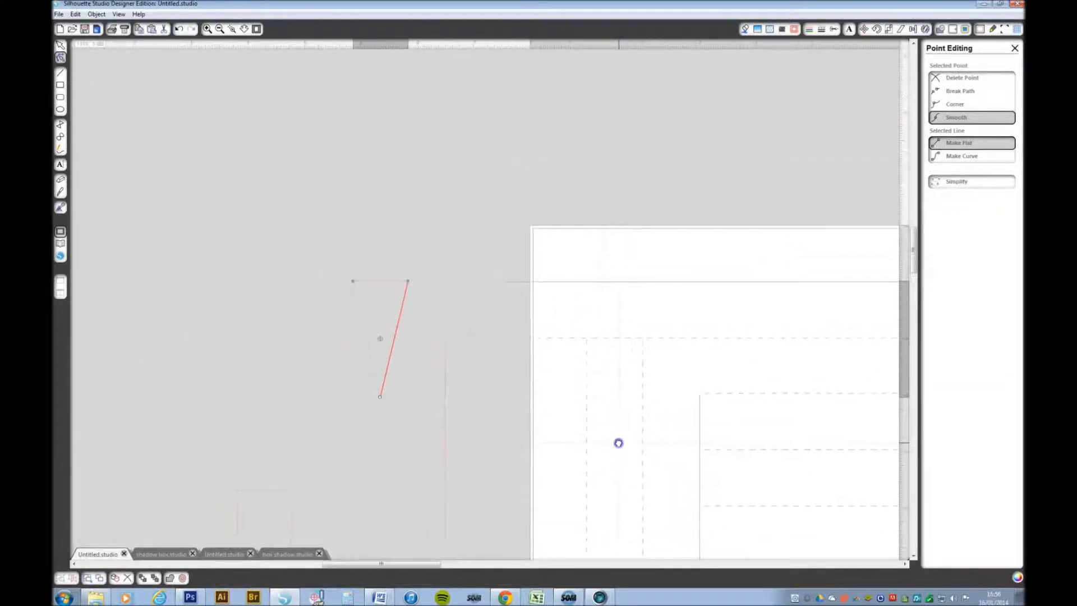
click(383, 389)
drag(387, 381, 534, 314)
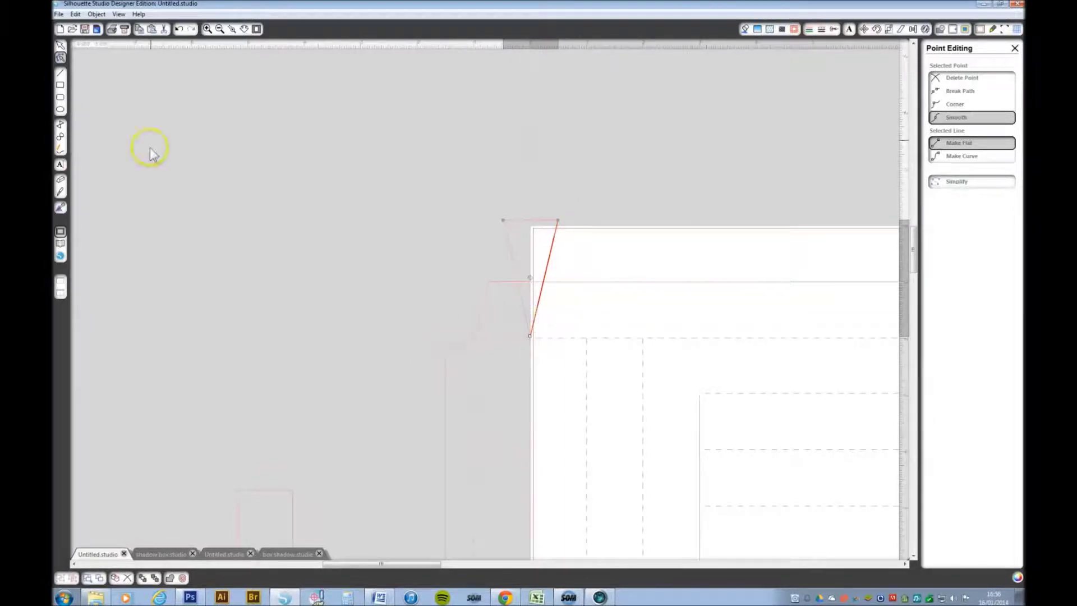
Fine-tune the triangle's position so its tip sits exactly on the upper horizontal fold line at the page edge
click(208, 29)
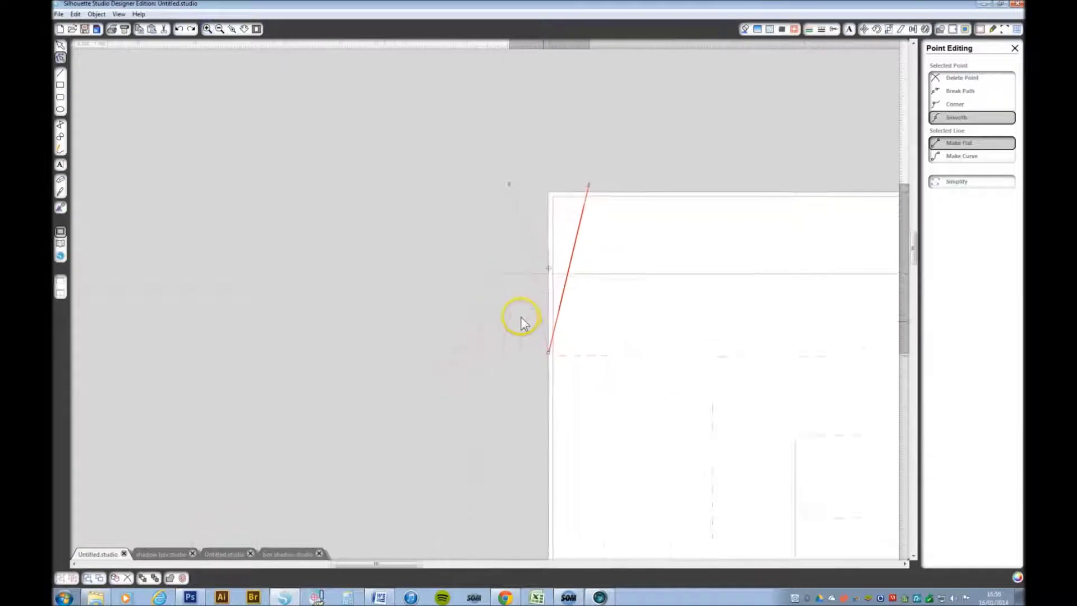
click(206, 29)
click(207, 29)
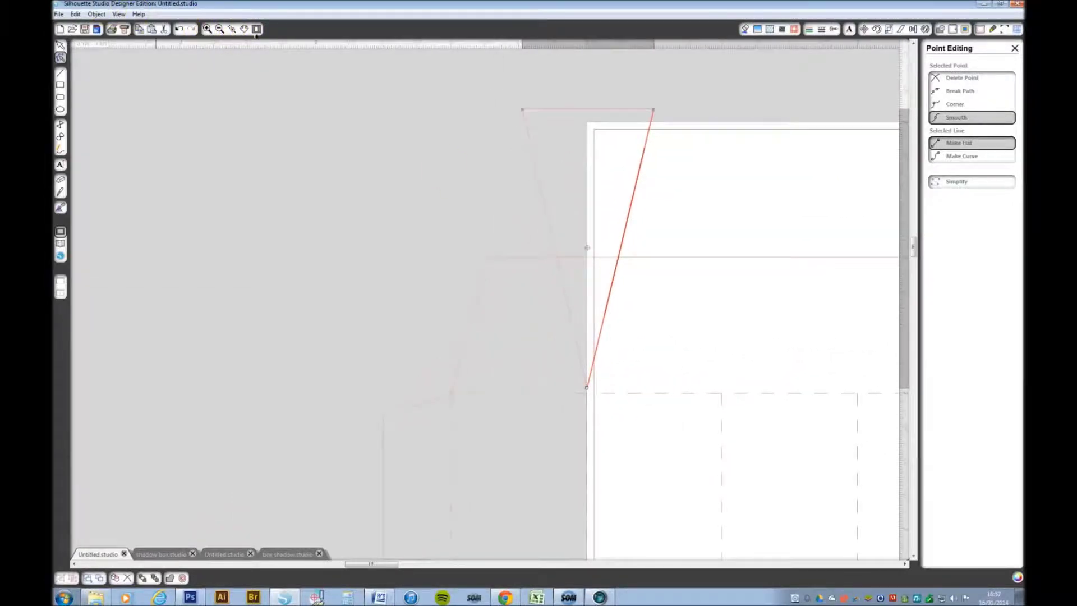
click(60, 45)
drag(681, 214, 623, 337)
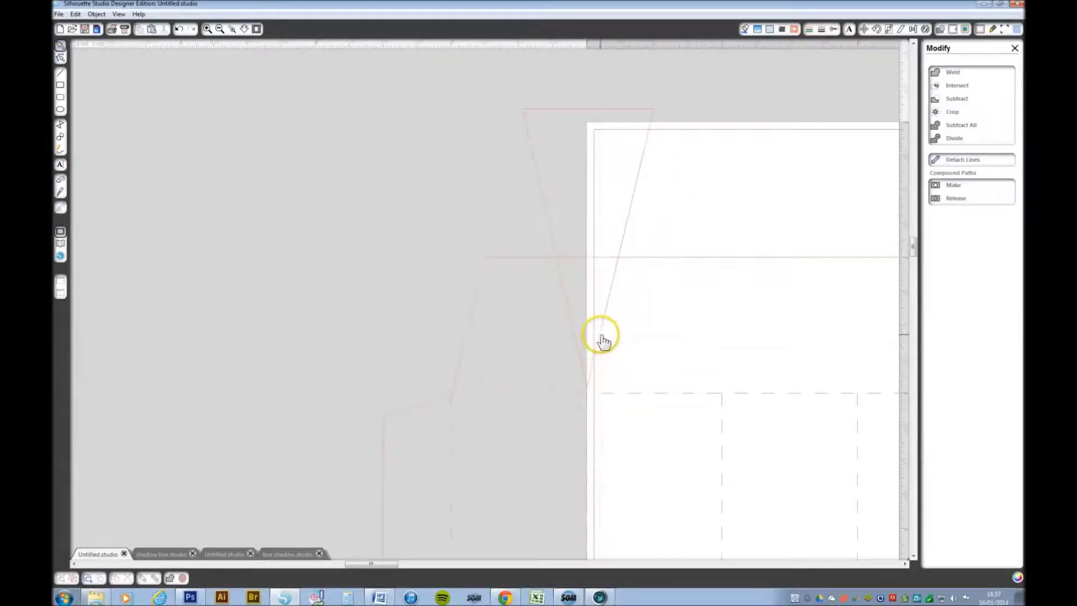
drag(601, 341, 600, 339)
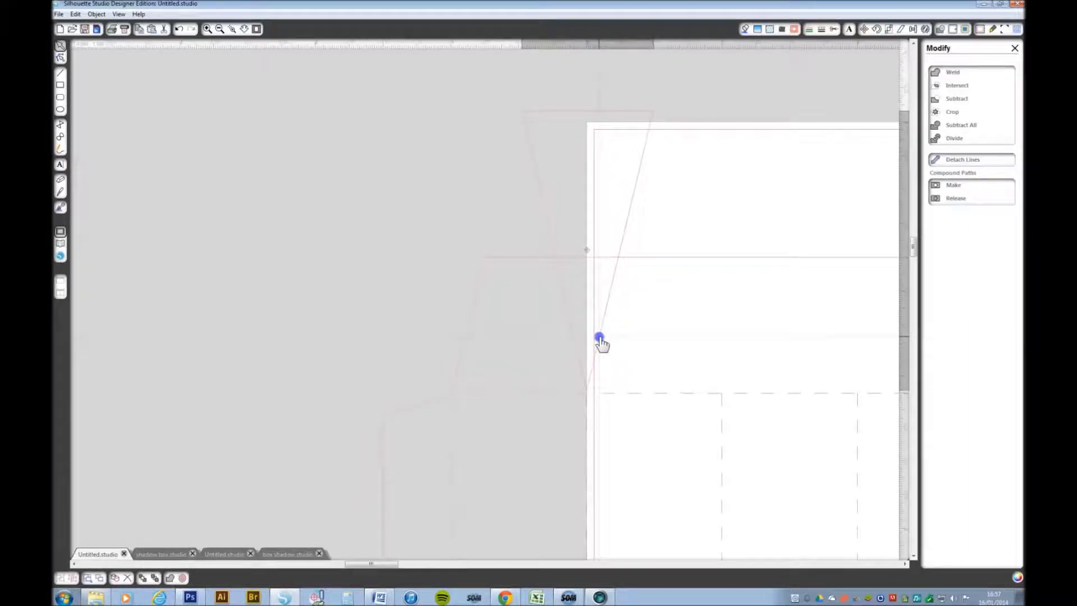
click(600, 339)
key(Up)
key(Up)
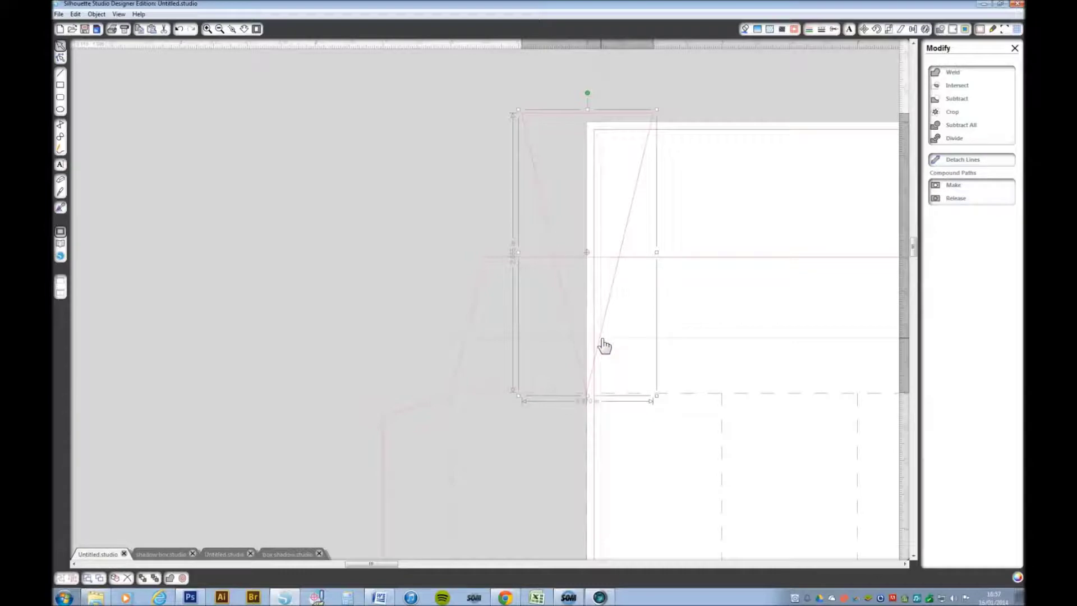
click(207, 30)
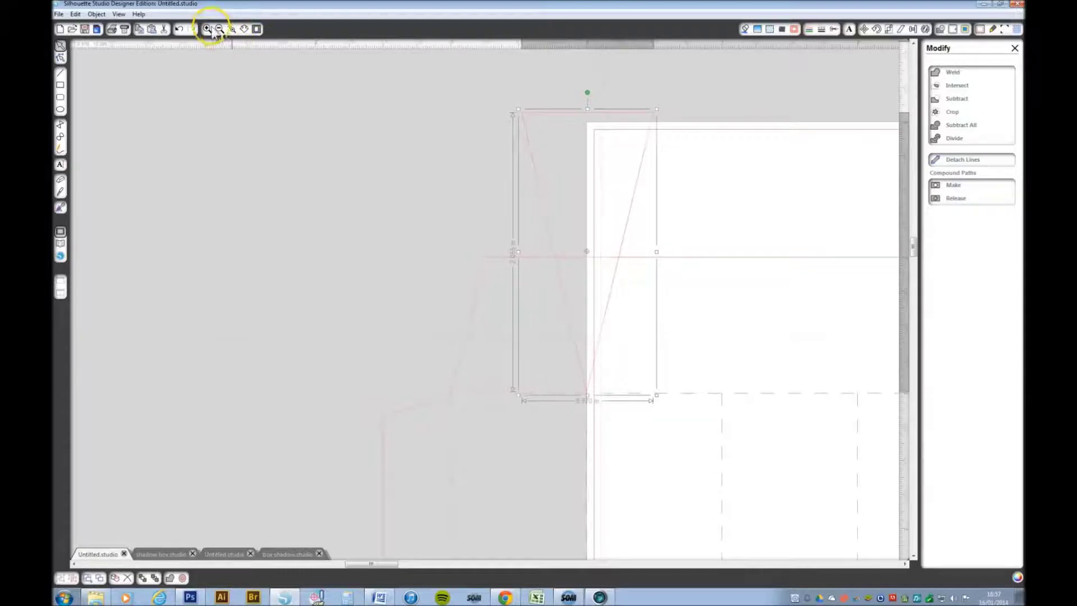
click(207, 29)
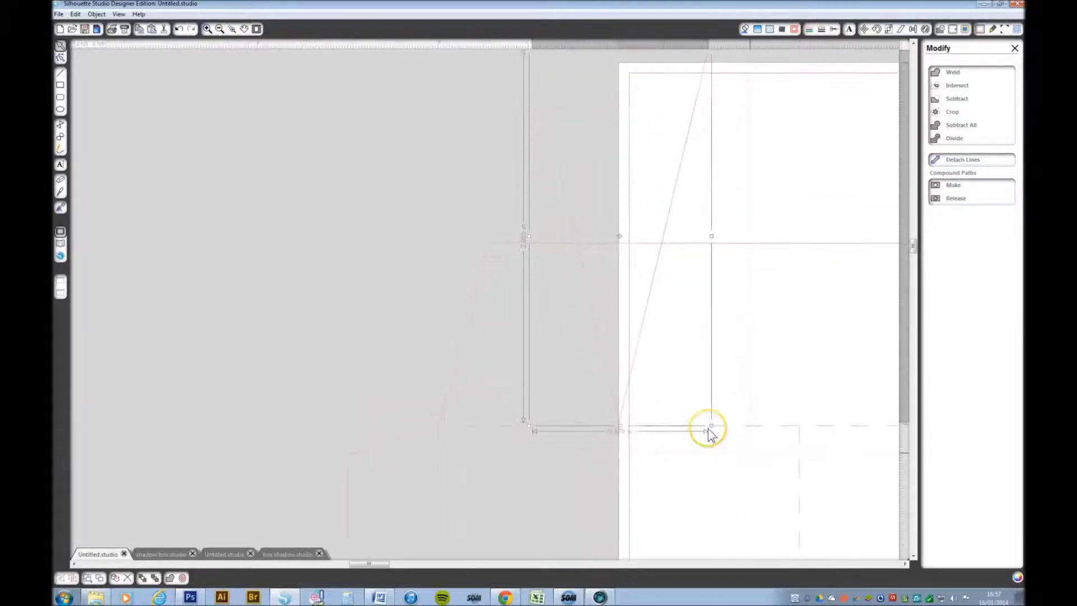
click(634, 352)
click(312, 39)
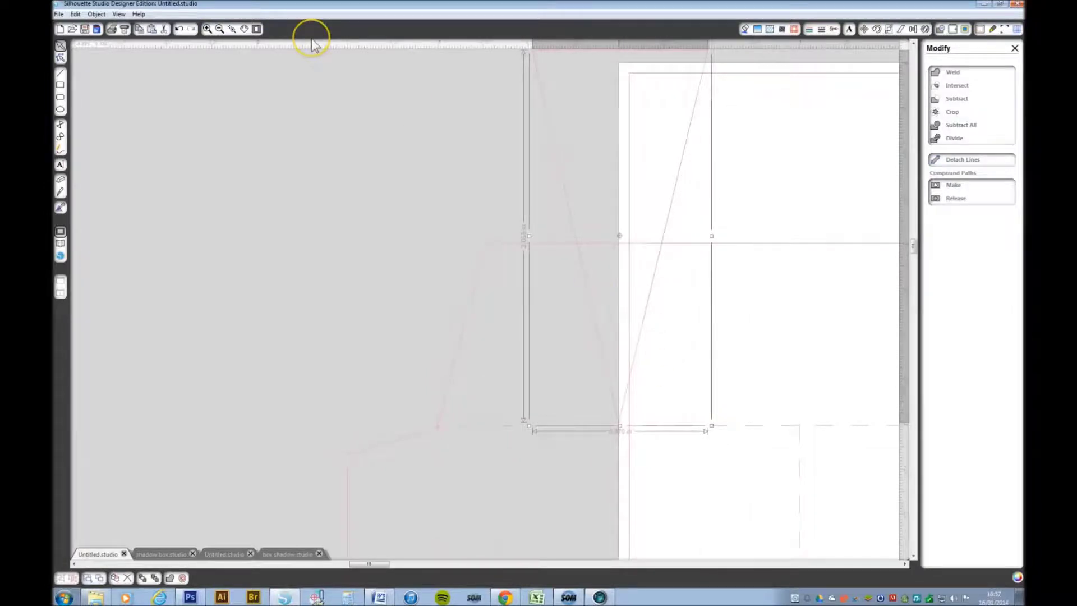
key(ctrl+z)
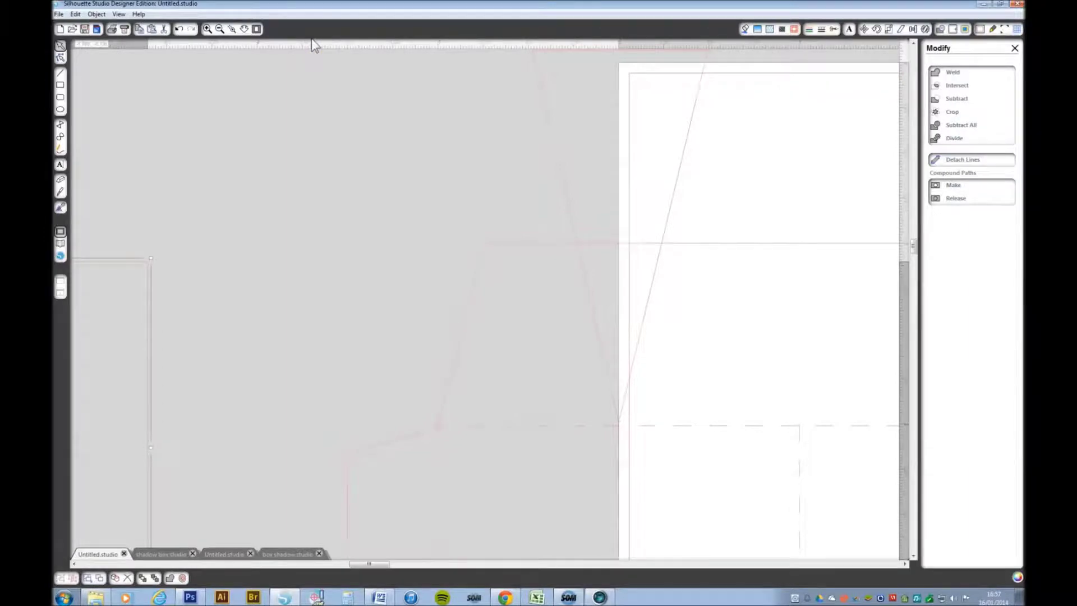
key(ctrl+z)
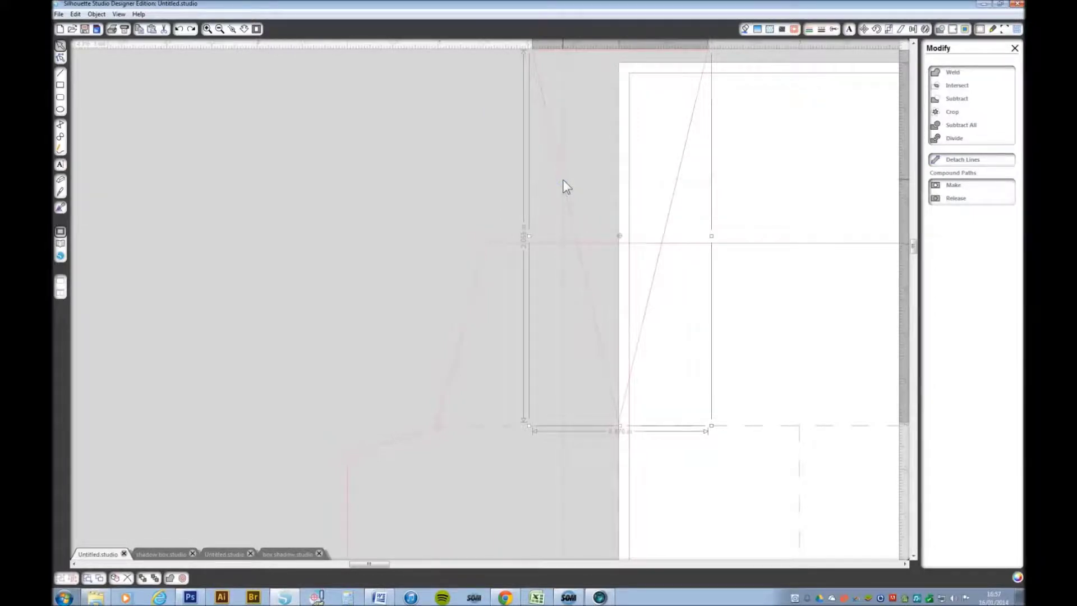
key(ctrl+y)
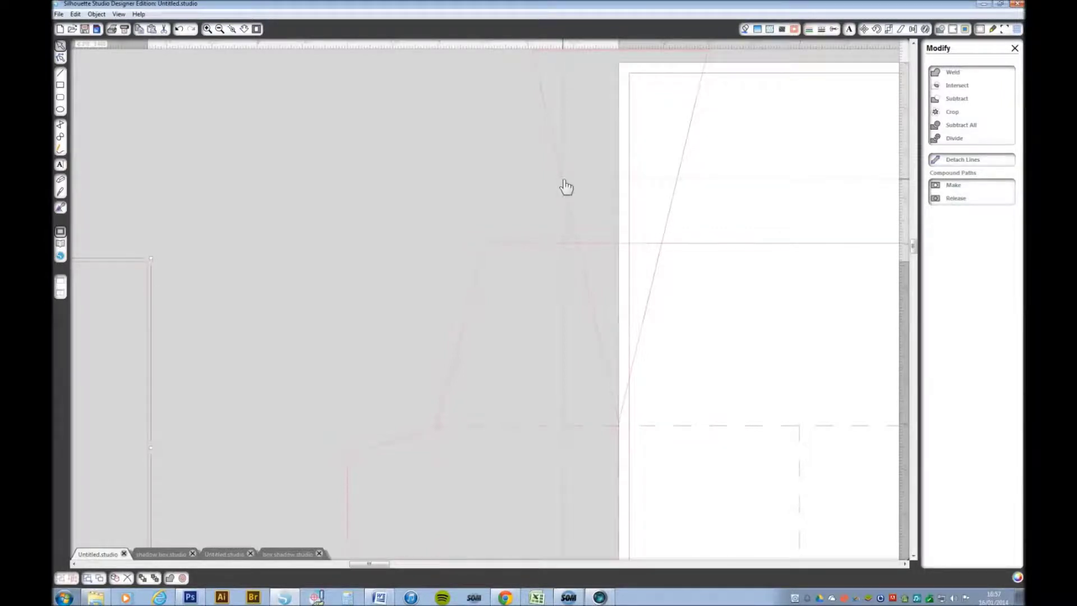
Copy the triangle and place the copy with its tip on the next vertical fold line to the right
right_click(563, 179)
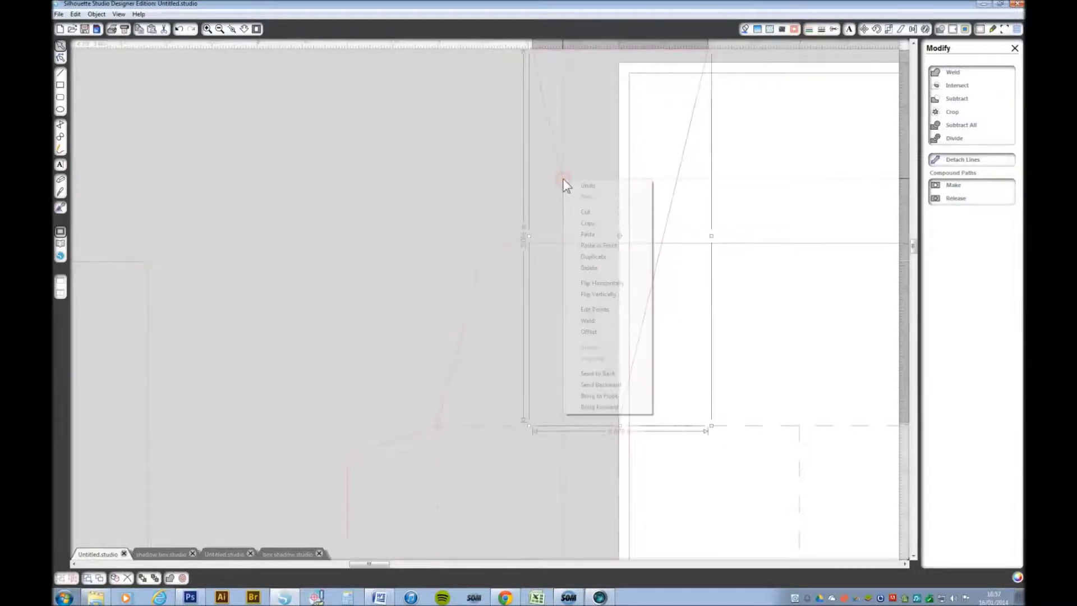
click(584, 224)
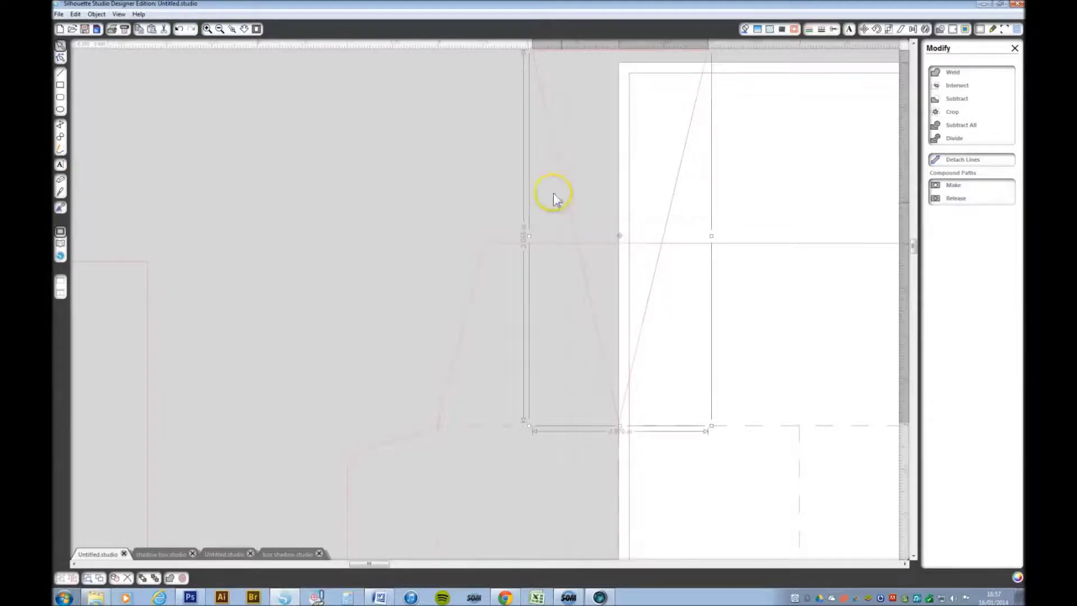
key(ctrl+v)
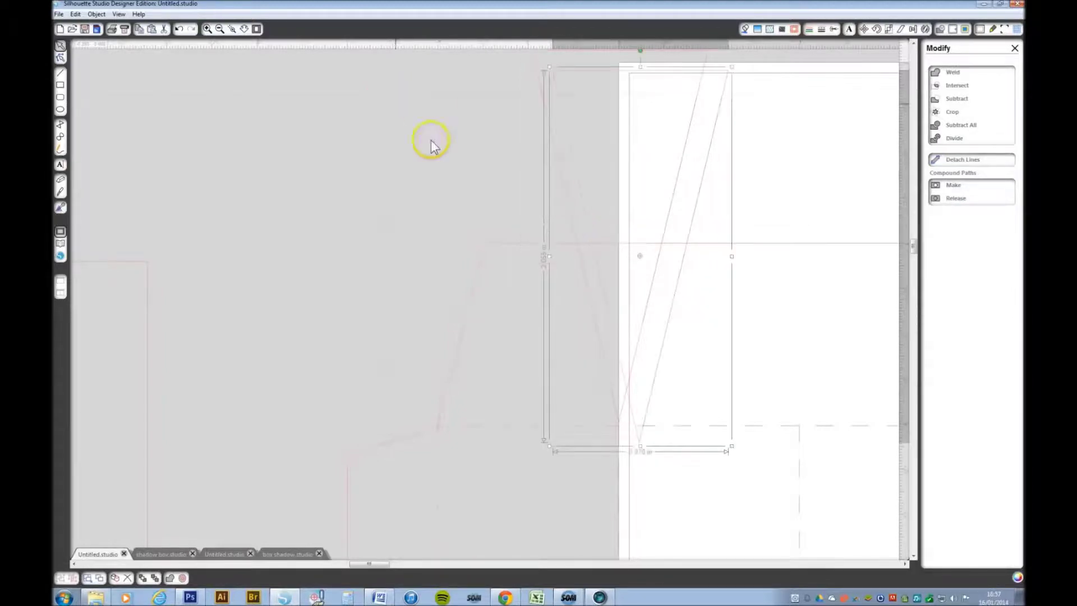
mouse_move(647, 402)
mouse_down()
mouse_move(795, 368)
mouse_move(811, 369)
mouse_move(809, 384)
mouse_up()
click(847, 496)
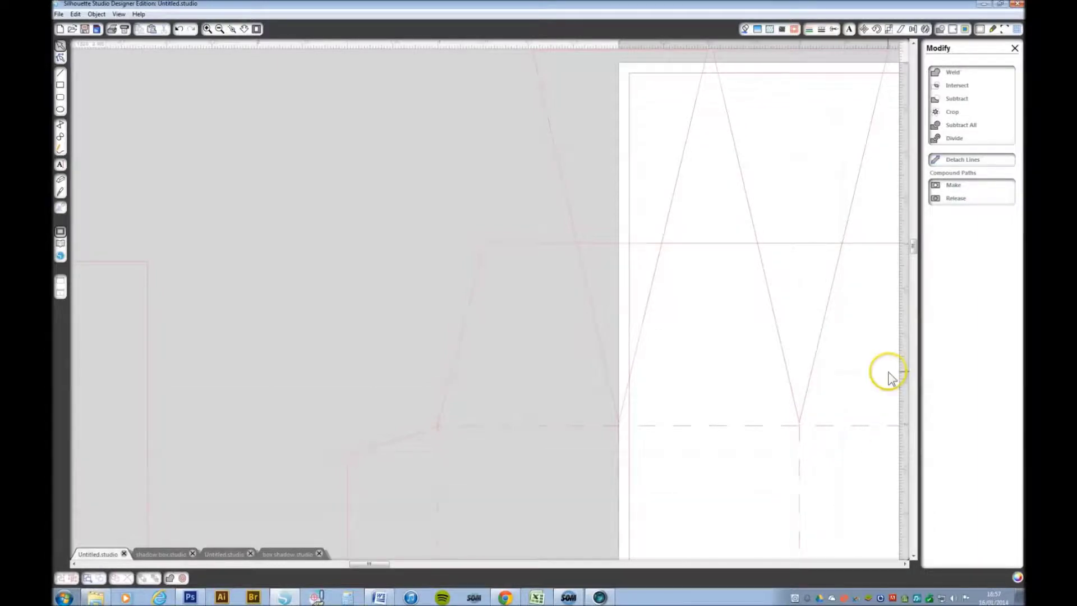
Open the spare rectangle beside the template for point editing and add a point at the middle of its top edge
drag(888, 371, 384, 388)
mouse_move(484, 447)
mouse_down()
mouse_move(328, 383)
mouse_move(505, 452)
mouse_move(602, 436)
mouse_up()
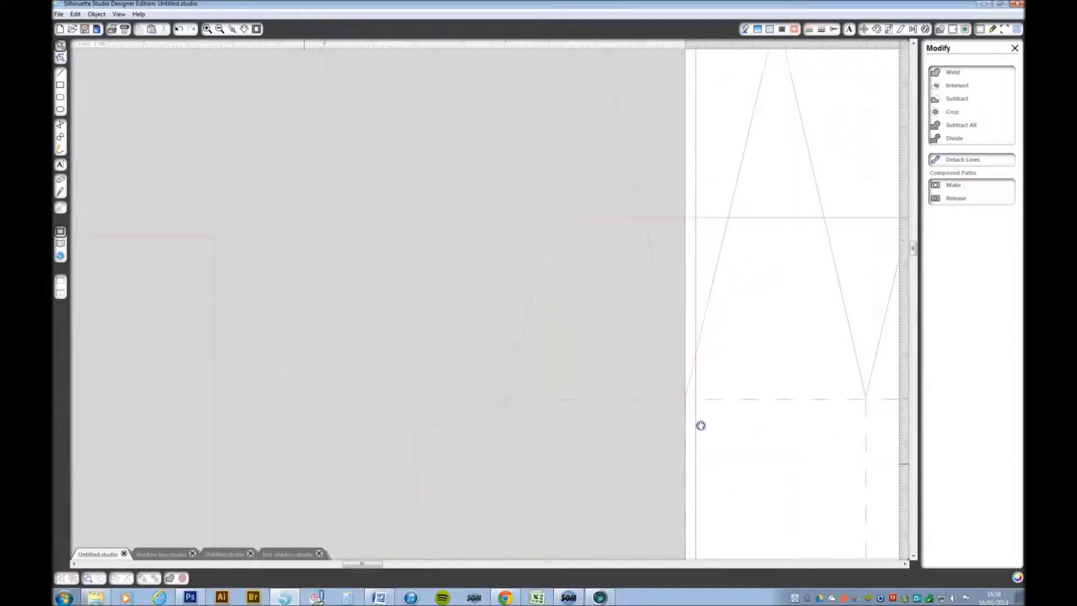
drag(830, 357, 883, 345)
mouse_move(327, 465)
mouse_down()
mouse_move(355, 428)
mouse_move(602, 437)
mouse_up()
click(368, 506)
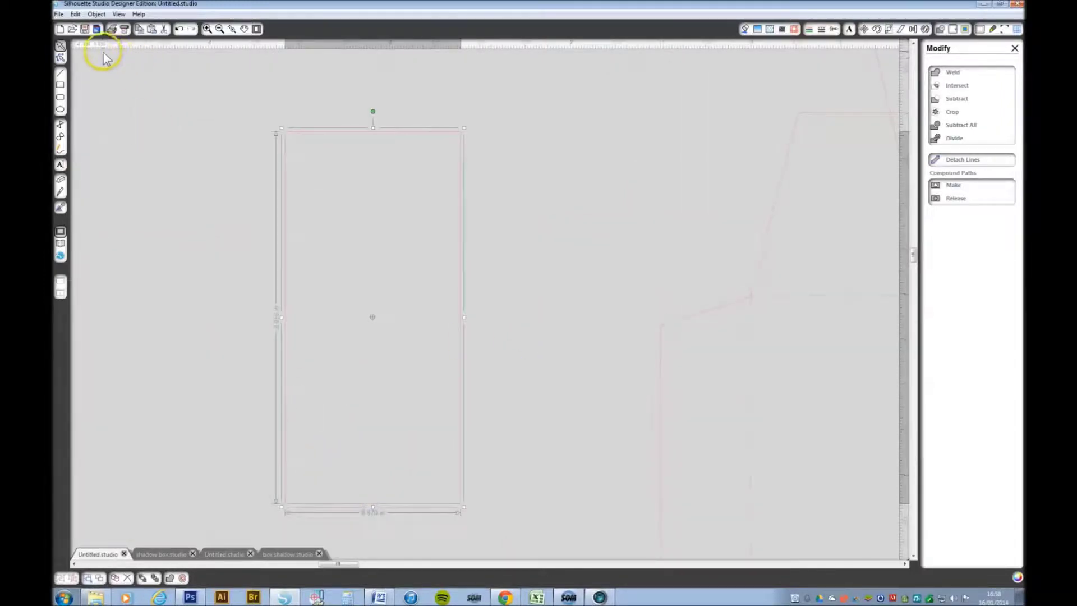
click(60, 45)
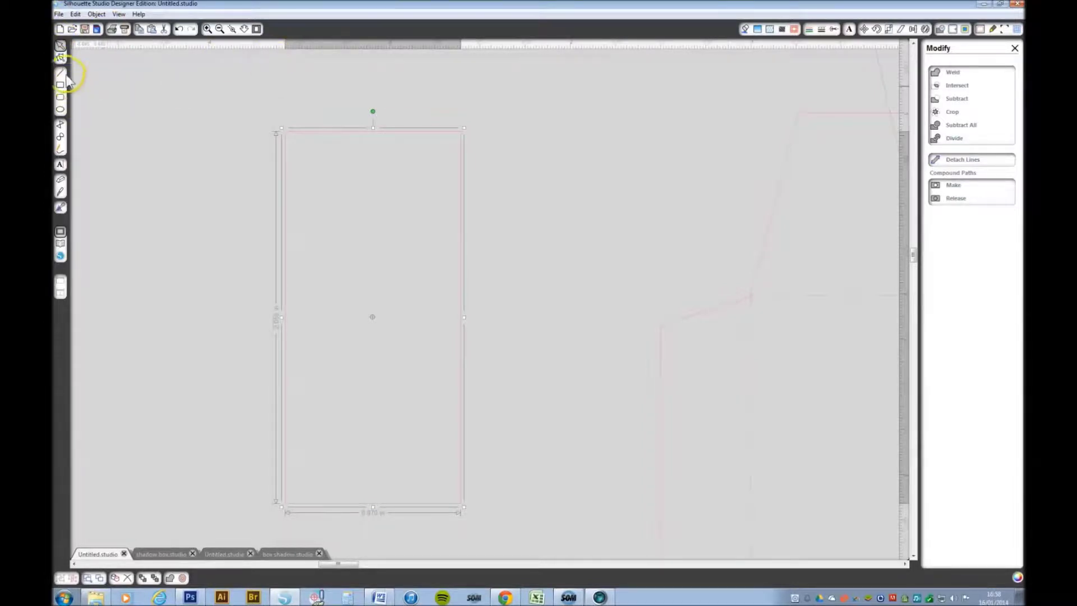
click(61, 57)
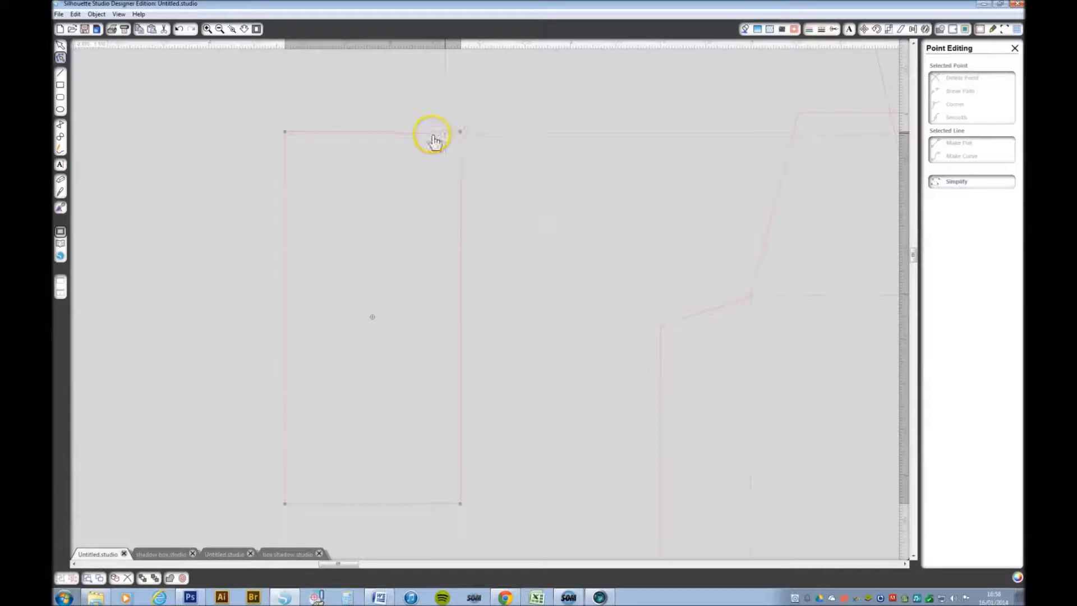
click(373, 132)
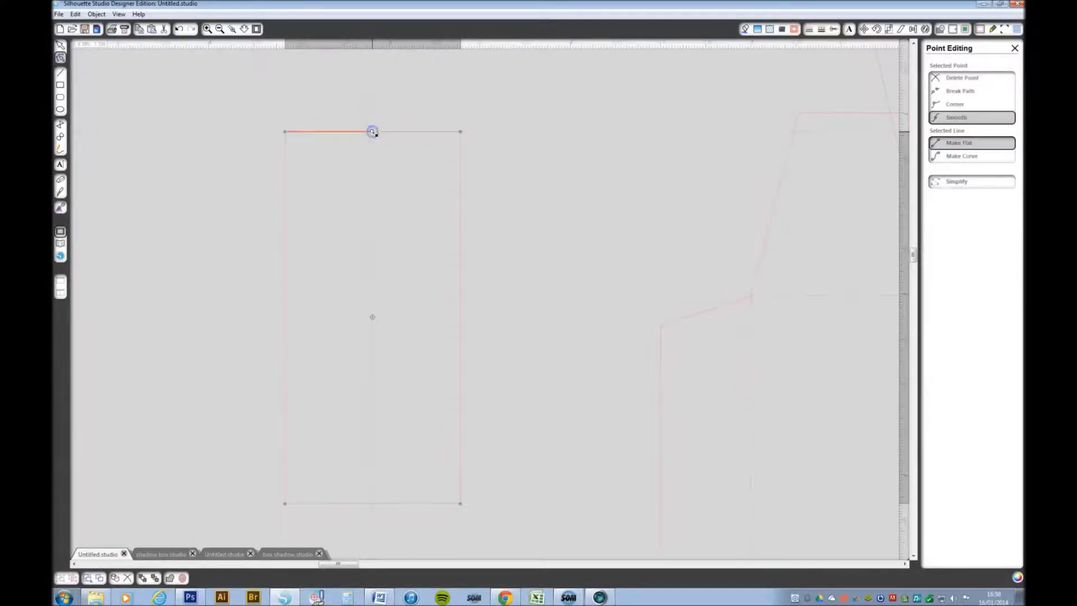
Add a point at the middle of the rectangle's bottom edge, directly below the top one
click(375, 506)
click(374, 503)
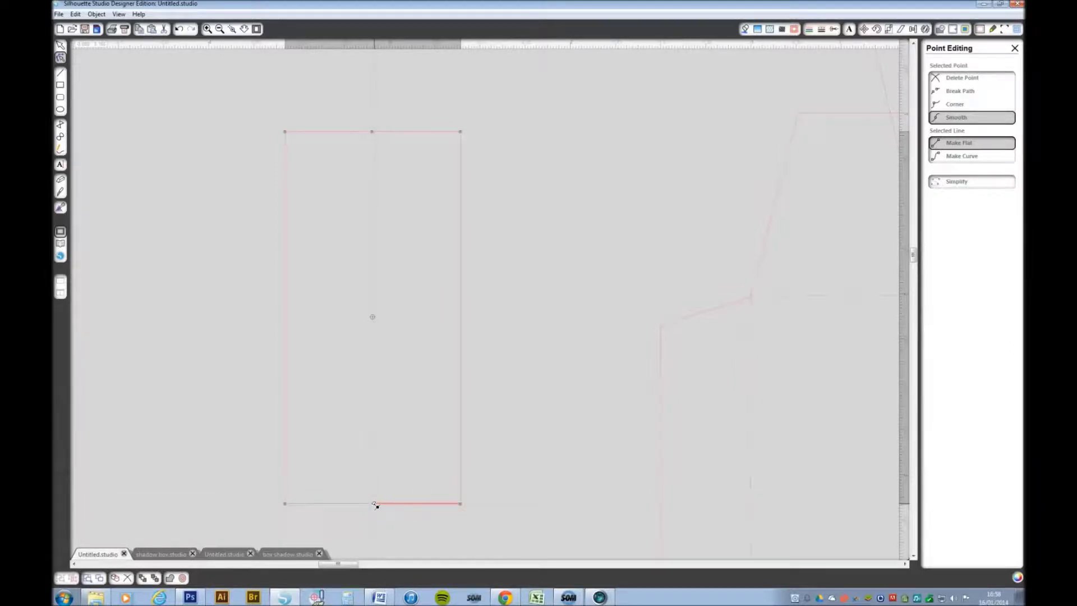
key(ctrl+z)
click(372, 503)
click(373, 504)
Delete the rectangle's two bottom corner points and its top-right corner point to form a right-angled half triangle pointing down
click(462, 505)
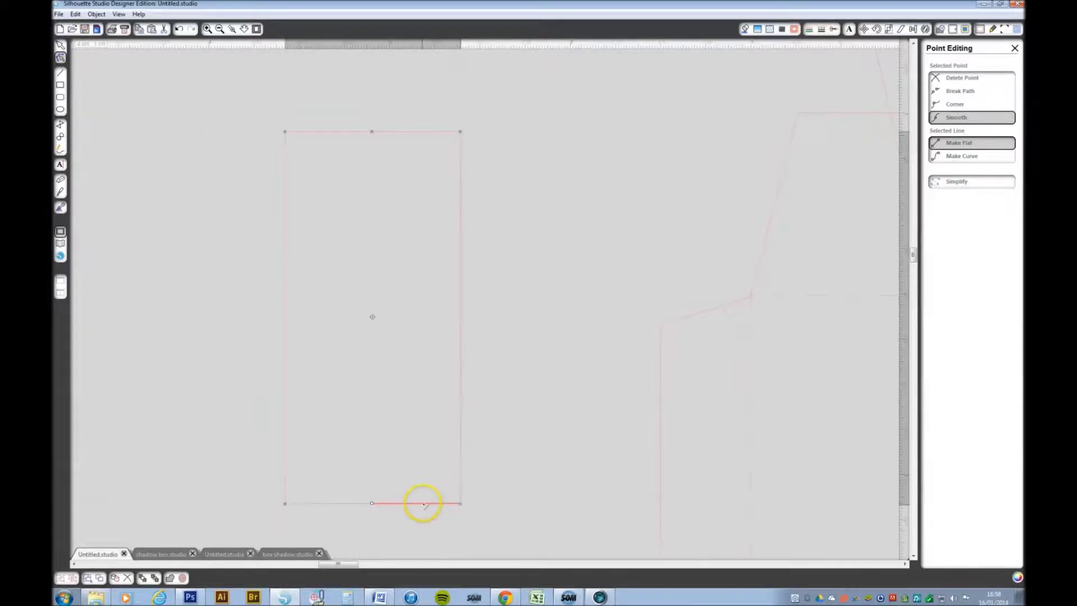
click(461, 504)
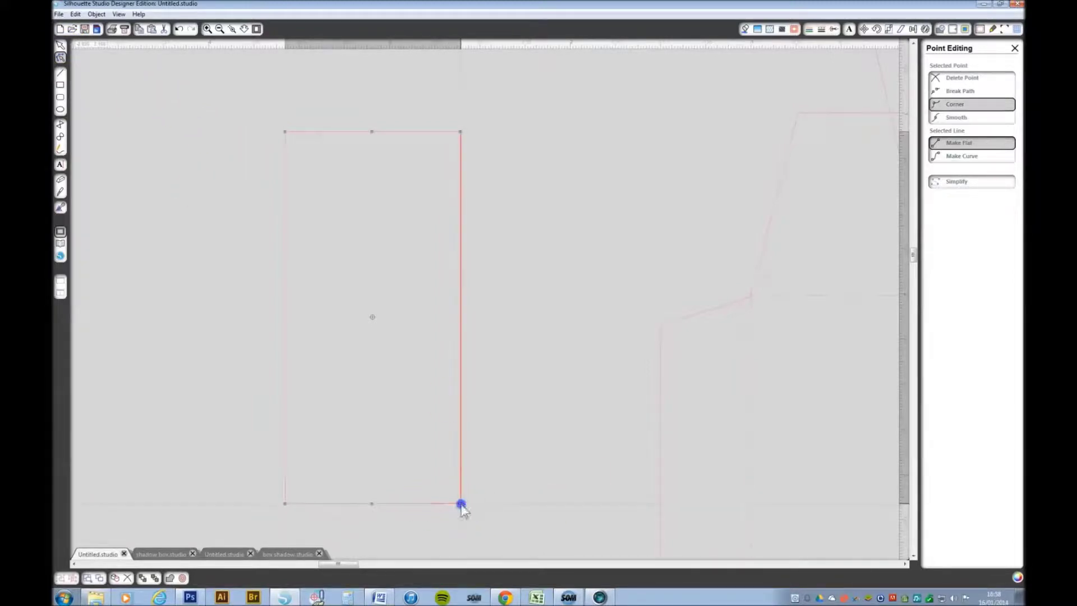
click(961, 78)
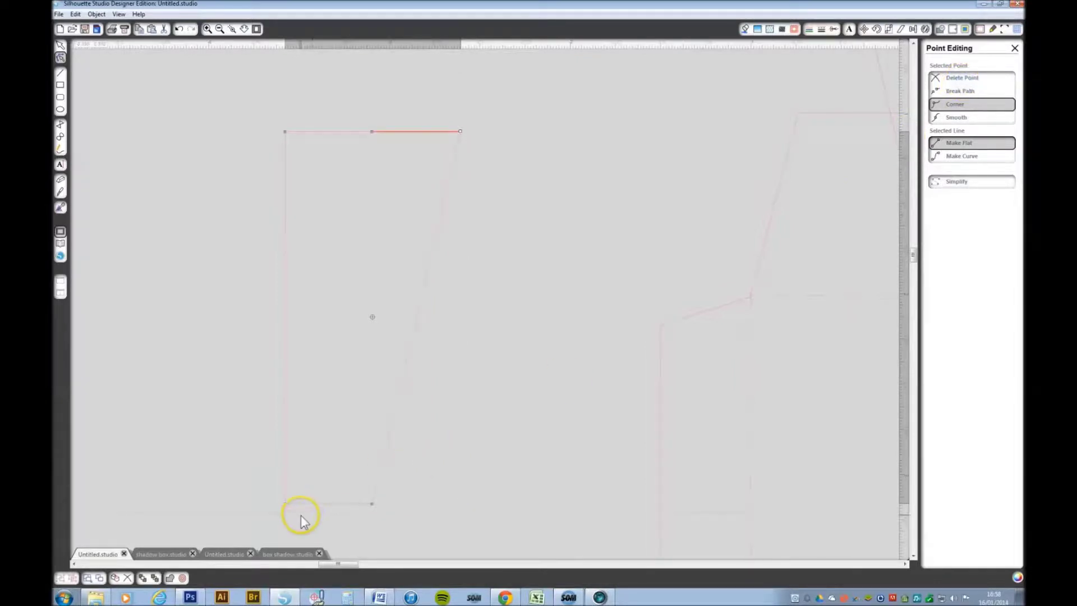
click(284, 504)
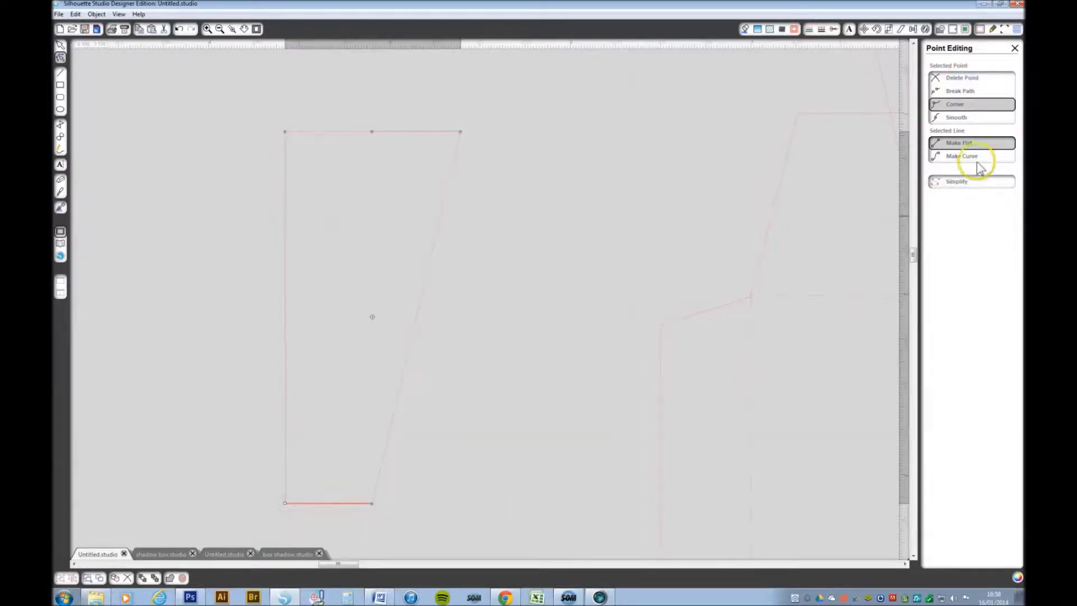
click(968, 80)
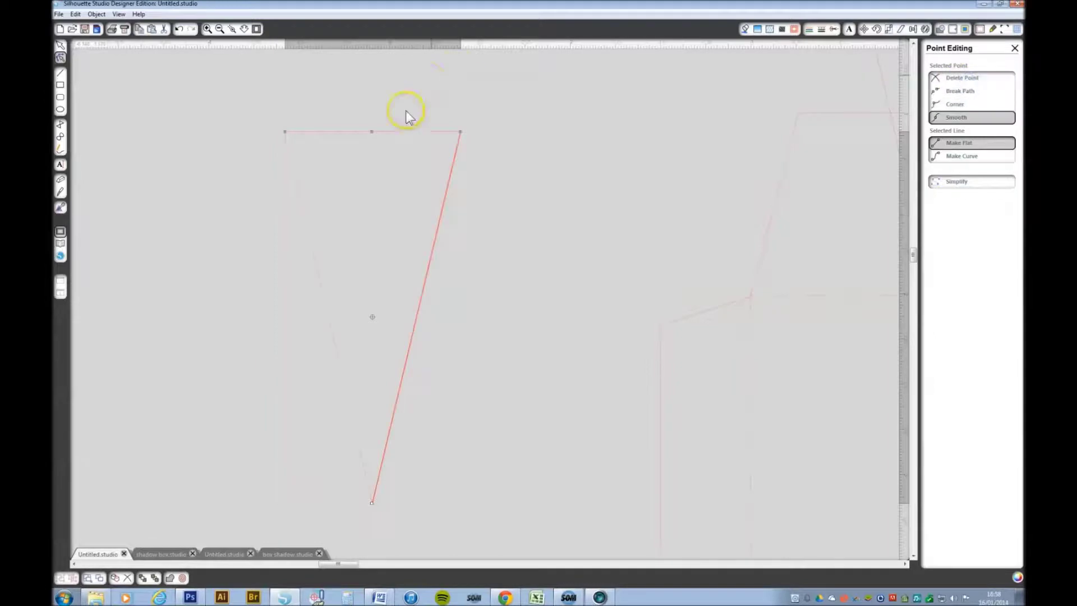
click(460, 133)
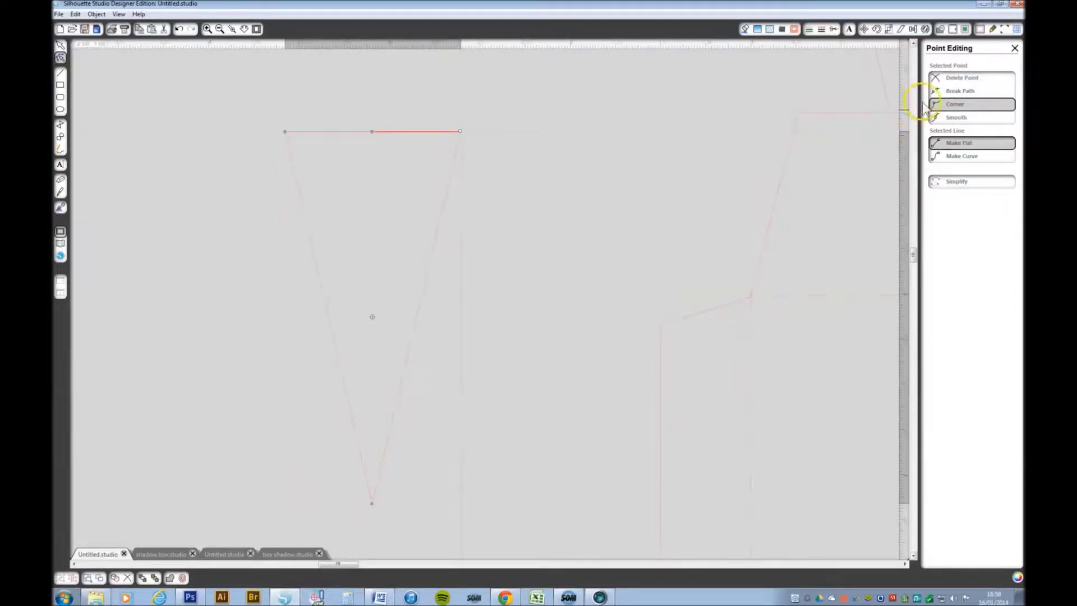
click(962, 77)
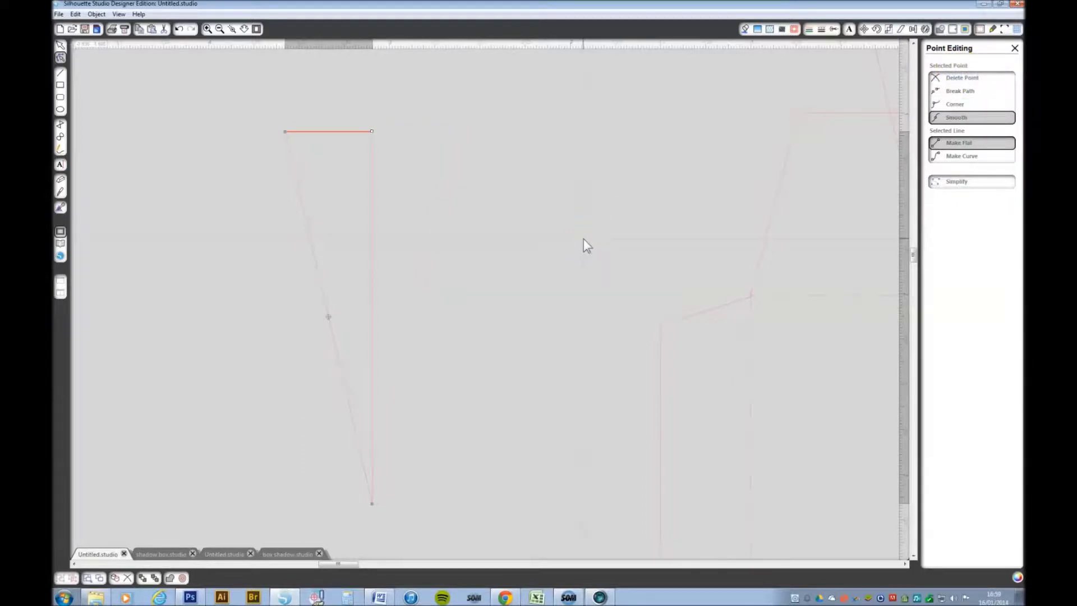
Place the half triangle with its tip where the upper horizontal fold line meets the vertical fold line right of the copied triangle
click(257, 28)
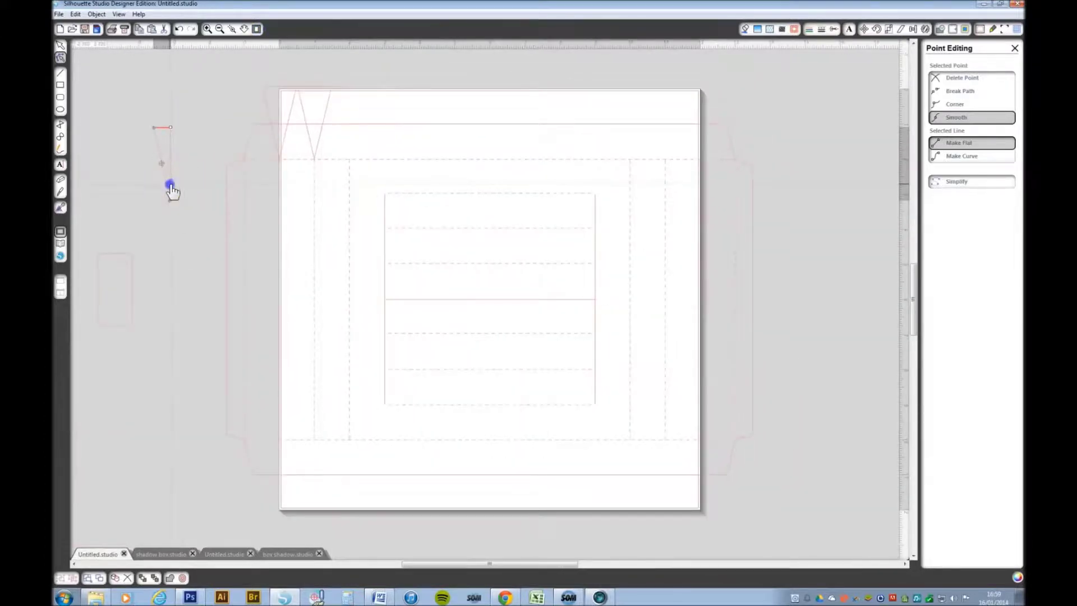
drag(171, 188, 351, 159)
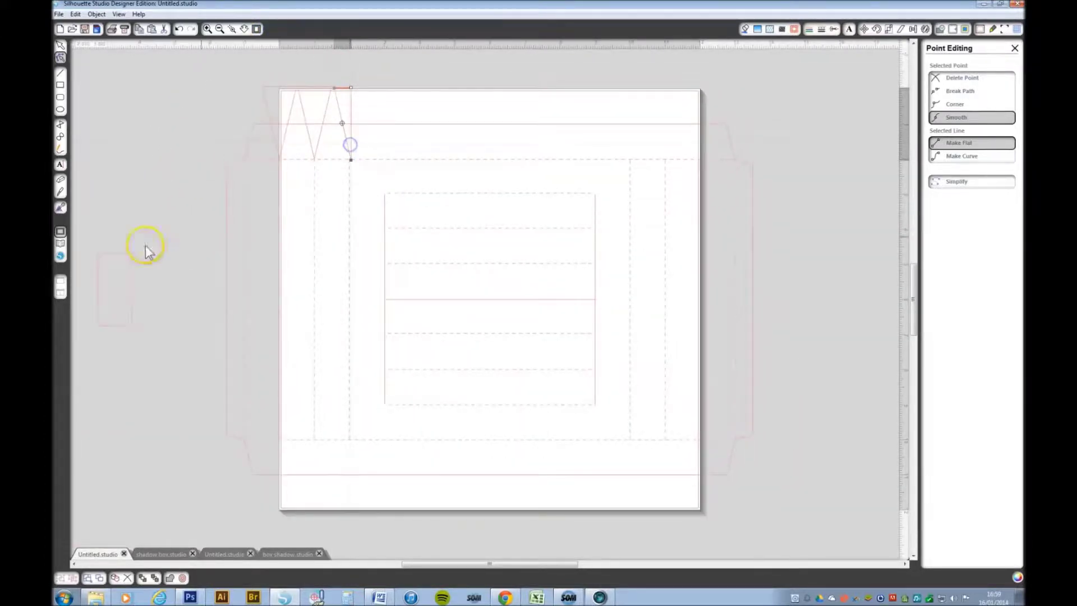
click(235, 32)
drag(328, 134, 378, 196)
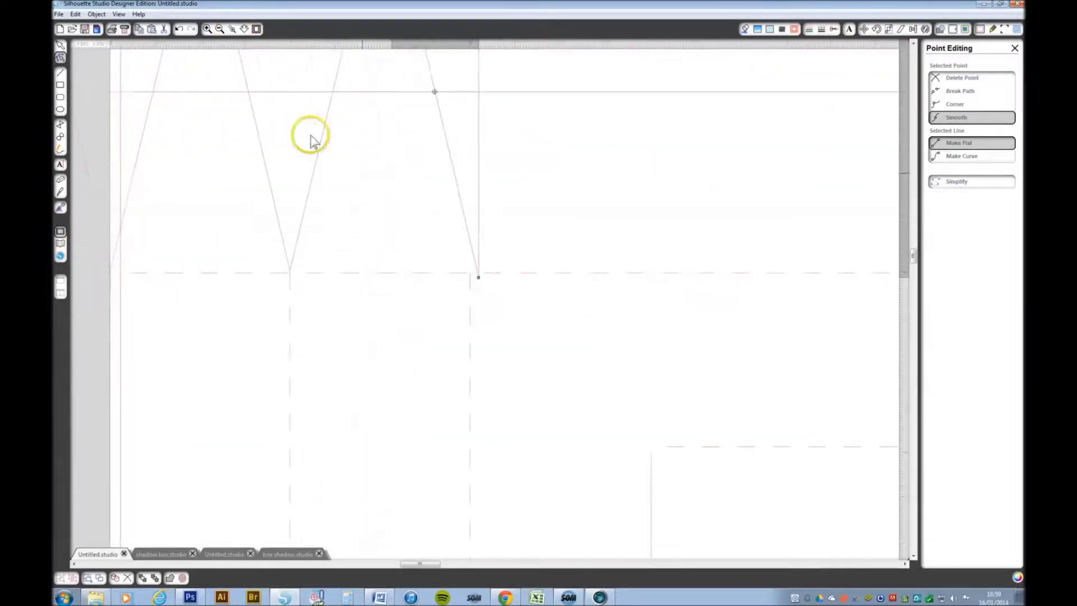
click(60, 45)
click(482, 163)
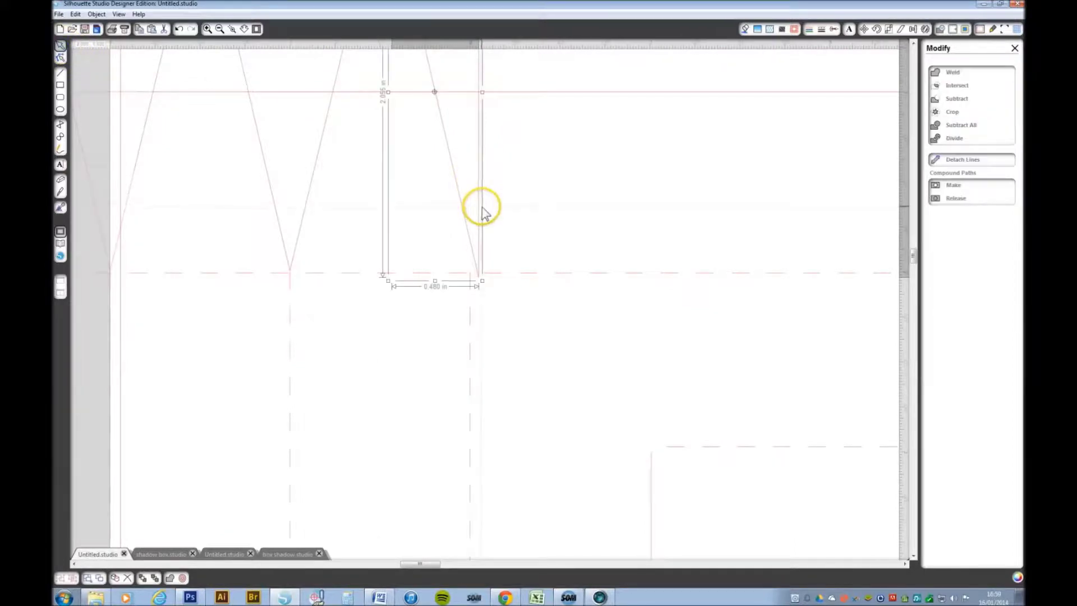
drag(481, 213, 471, 208)
Mirror the three upper-left triangles to the right and move the mirrored set to the template's upper-right corner
click(297, 242)
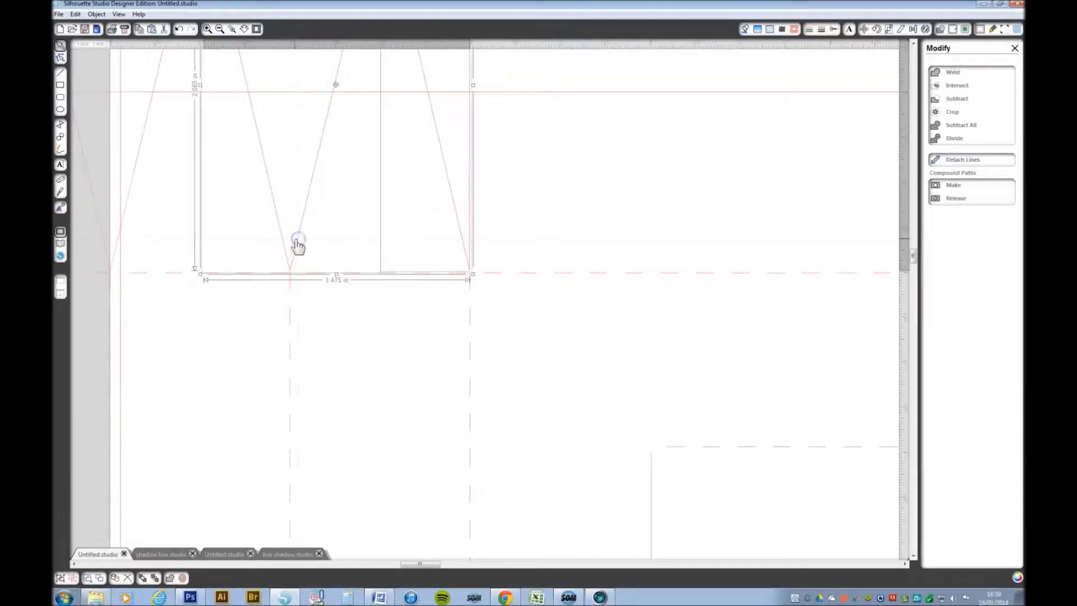
shift+click(127, 200)
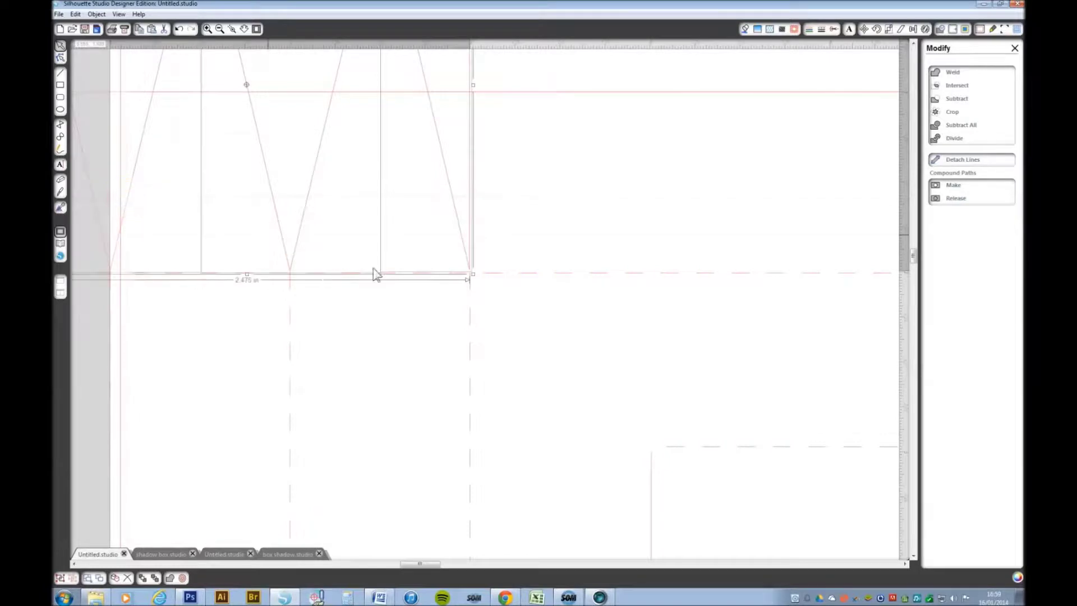
click(913, 28)
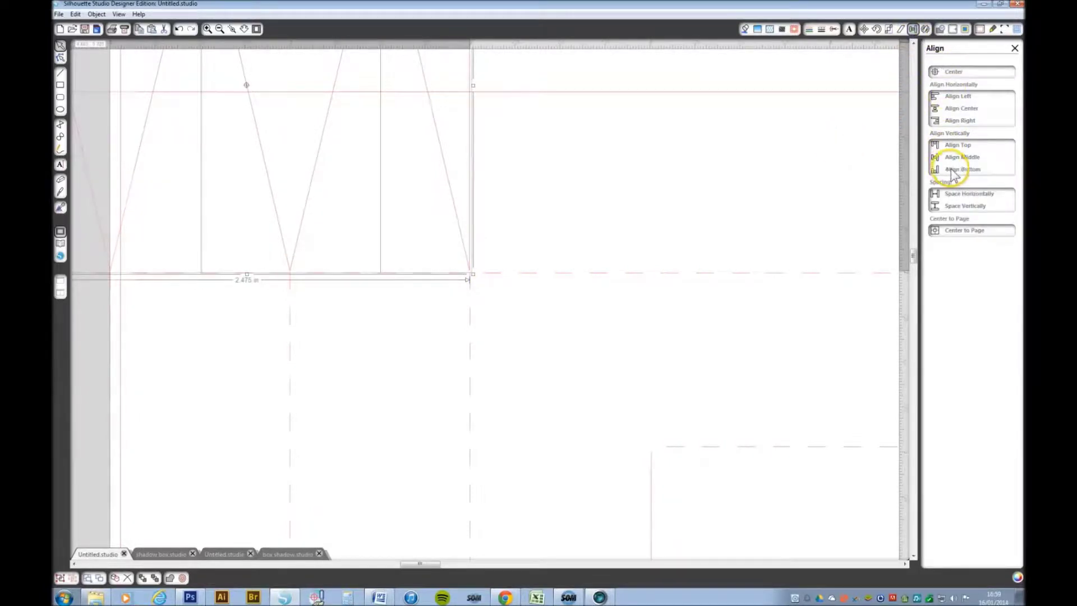
click(256, 29)
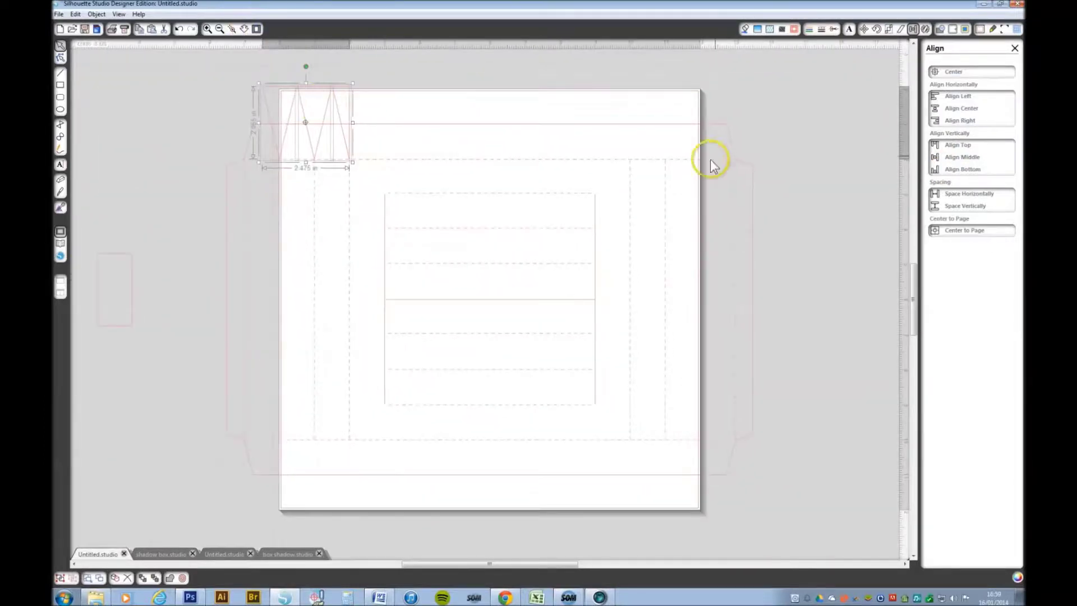
click(925, 30)
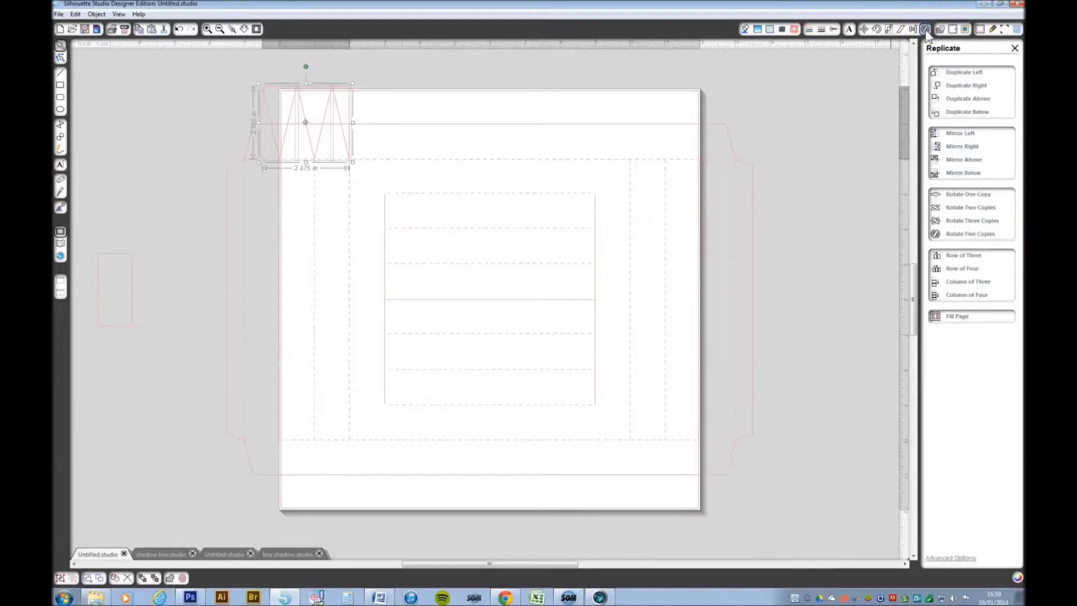
click(967, 147)
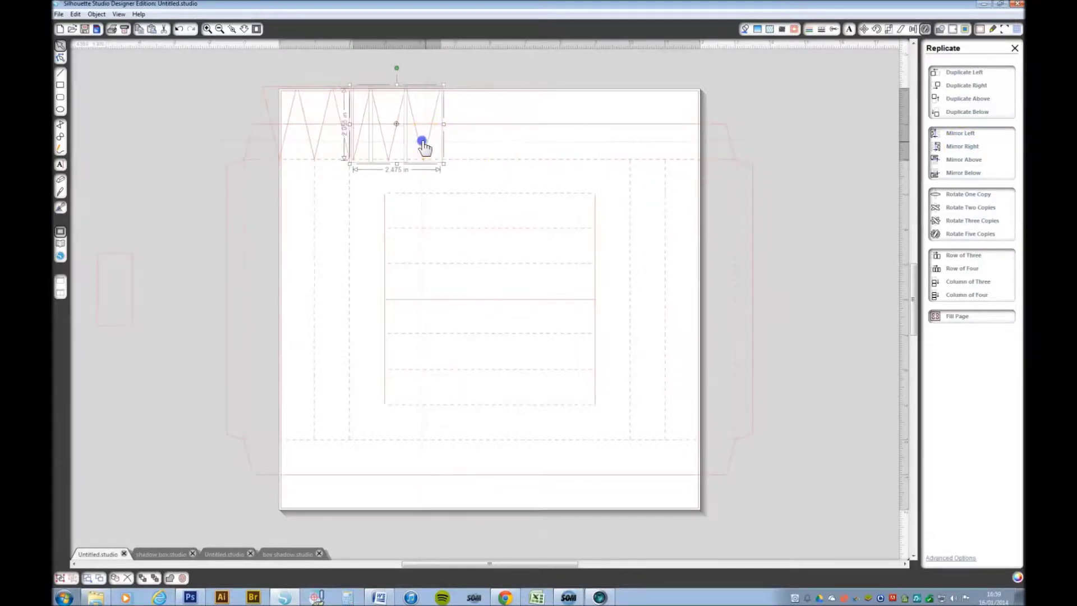
drag(424, 146, 706, 146)
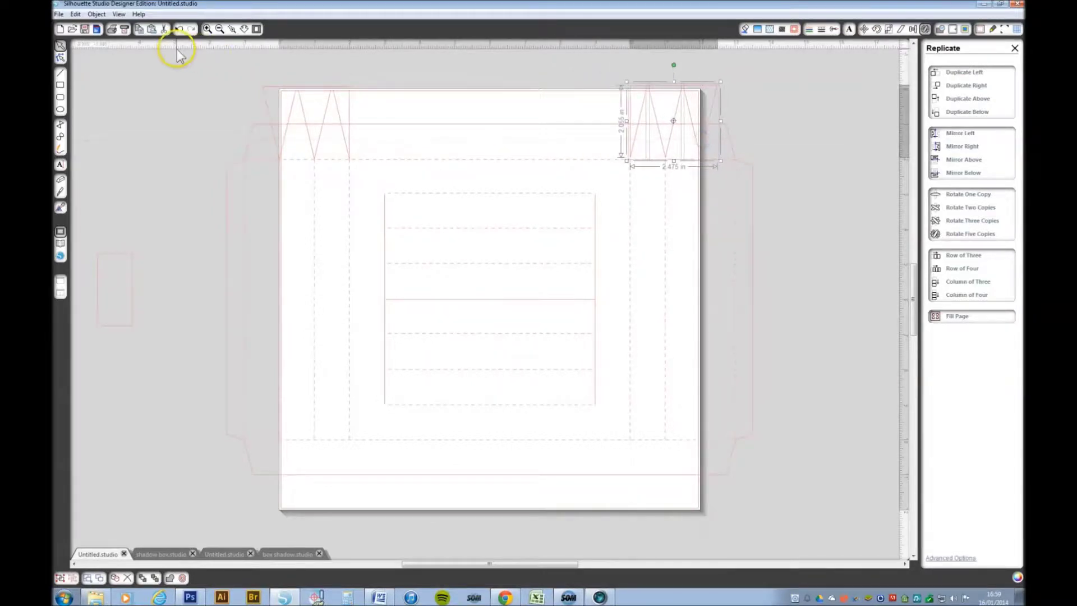
Fine-tune the mirrored triangles so their tips sit on the upper horizontal fold line at the right-hand vertical fold lines
click(231, 29)
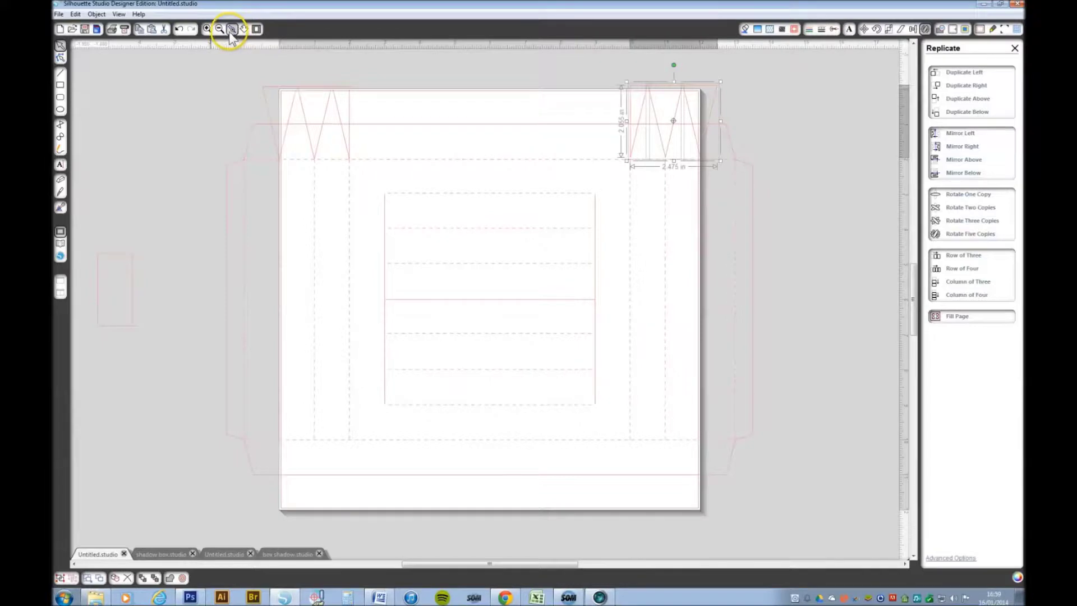
drag(599, 133, 788, 245)
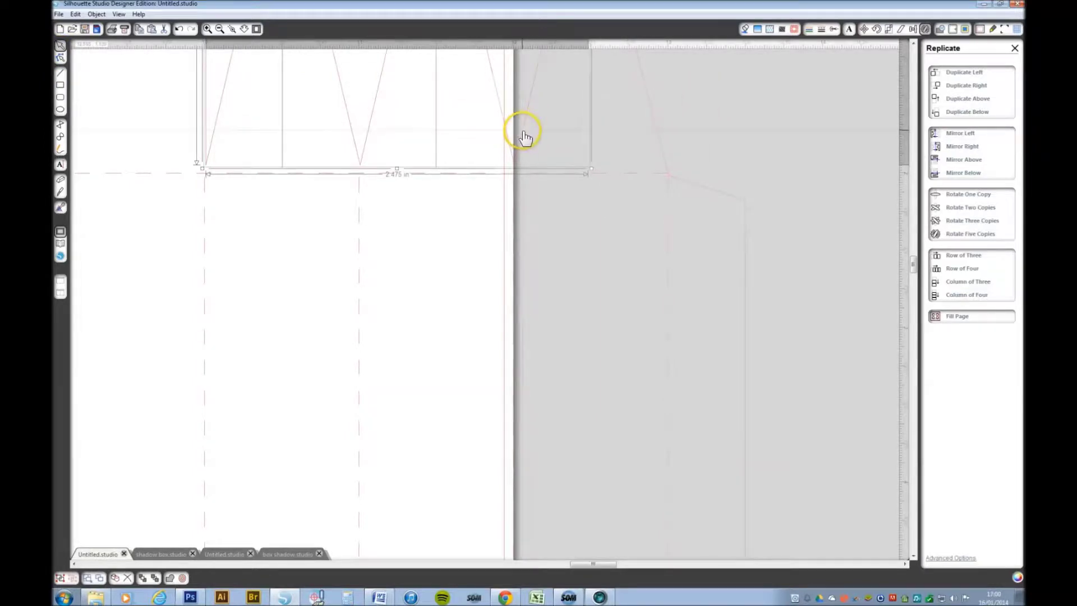
drag(516, 134, 521, 139)
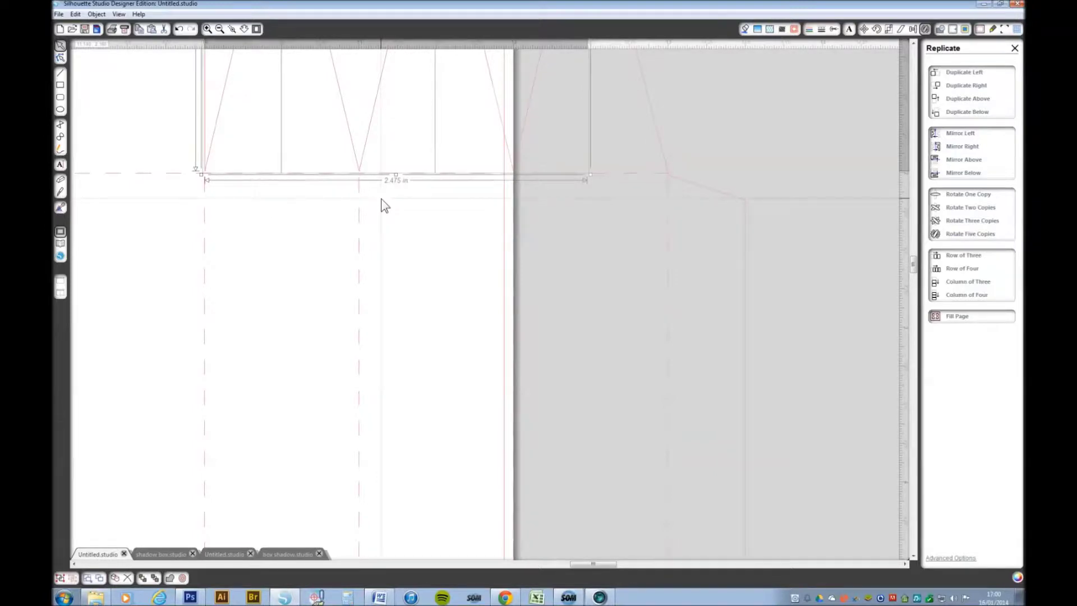
click(437, 144)
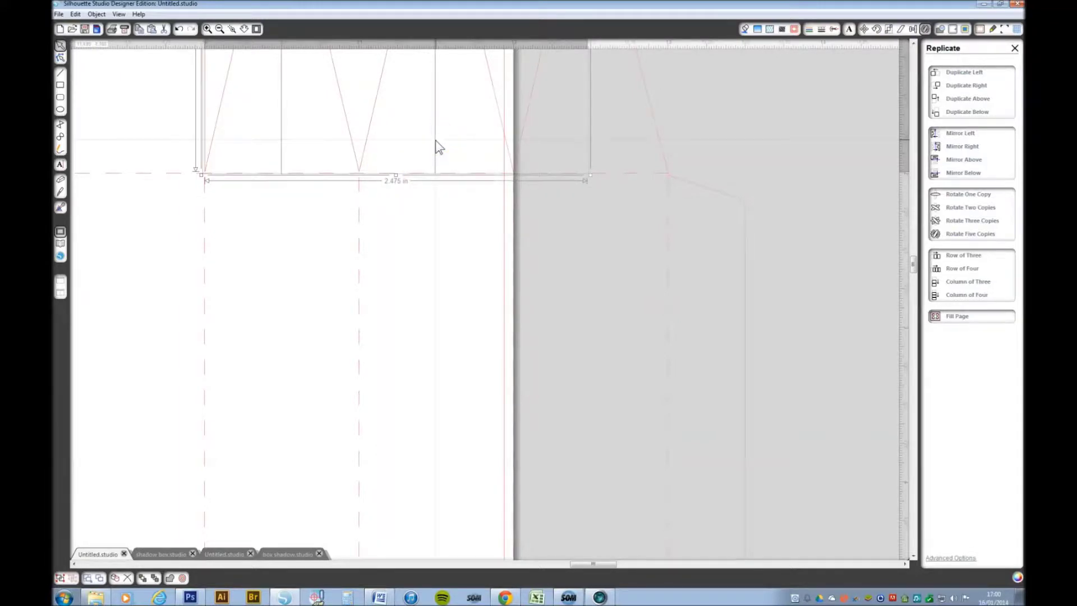
Group both sets of upper triangles together with the upper horizontal fold line
click(257, 29)
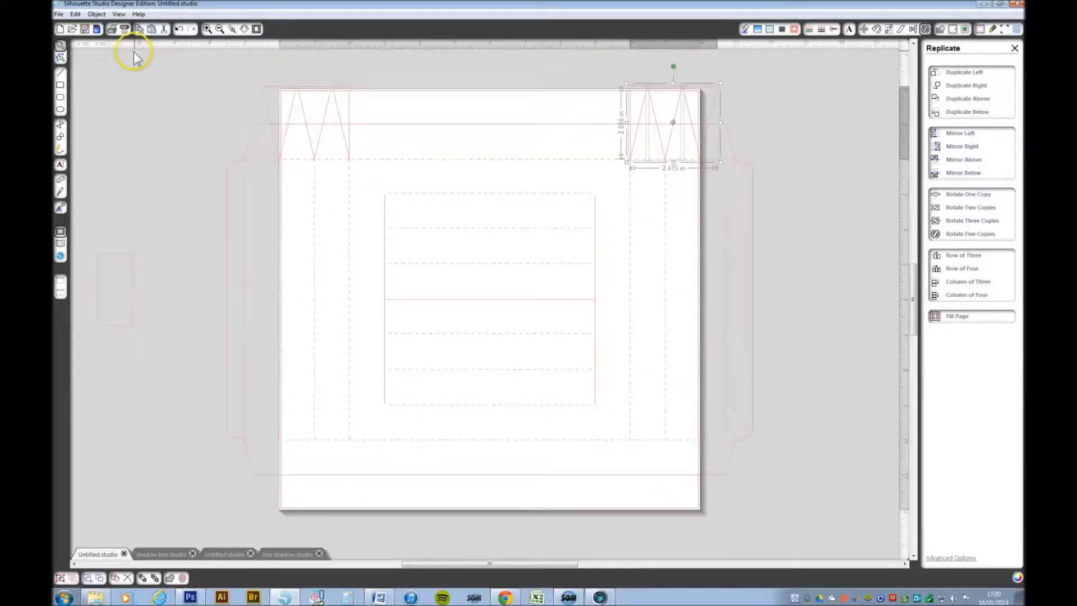
click(391, 77)
drag(391, 77, 770, 177)
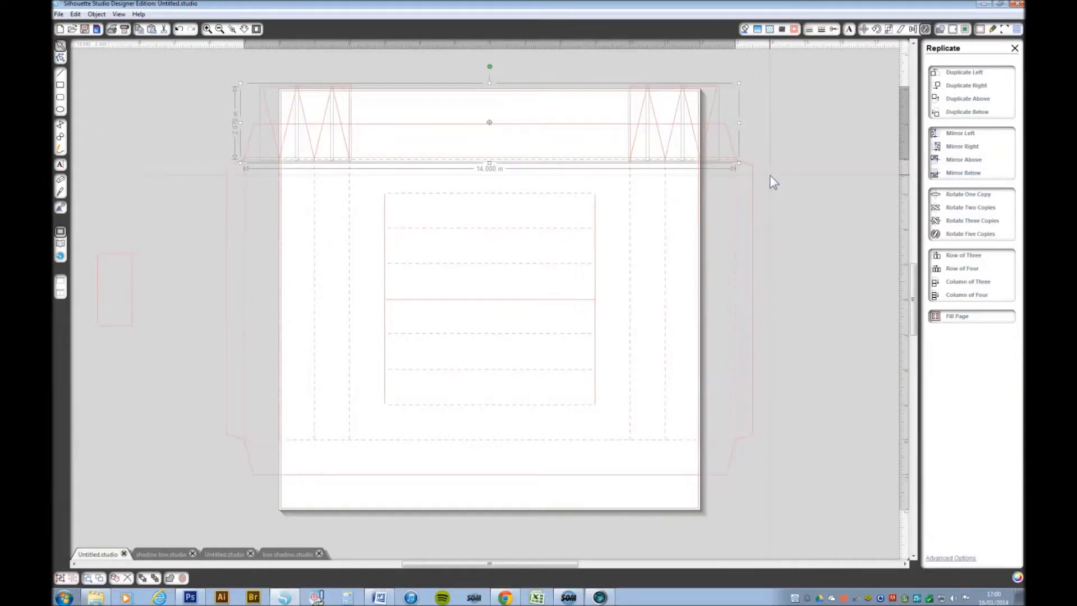
key(ctrl+g)
click(836, 121)
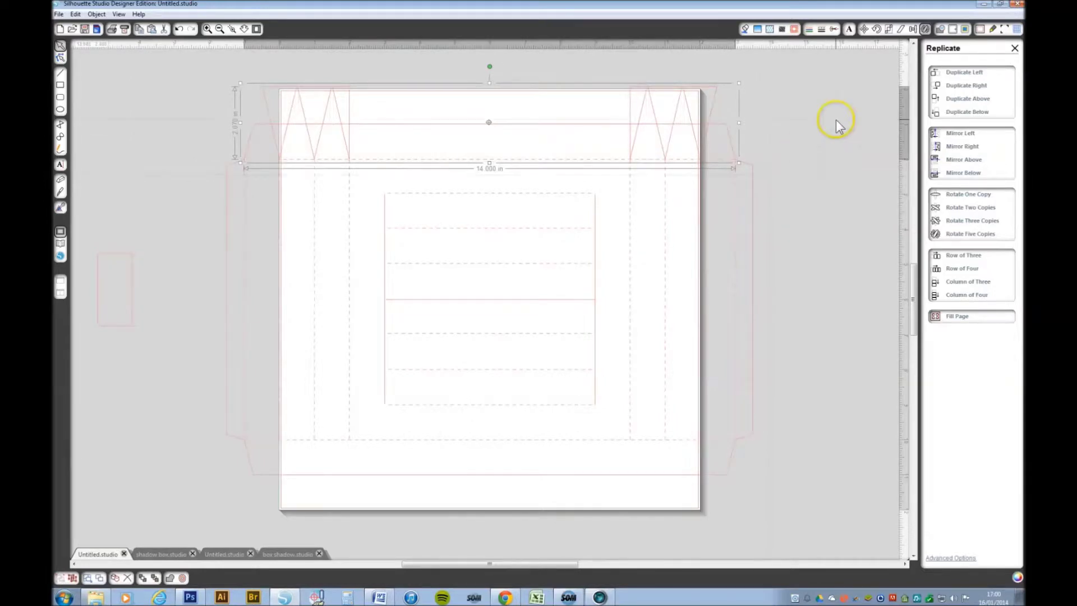
Mirror the triangle group below and move the copy down to the template's lower horizontal fold line
click(960, 173)
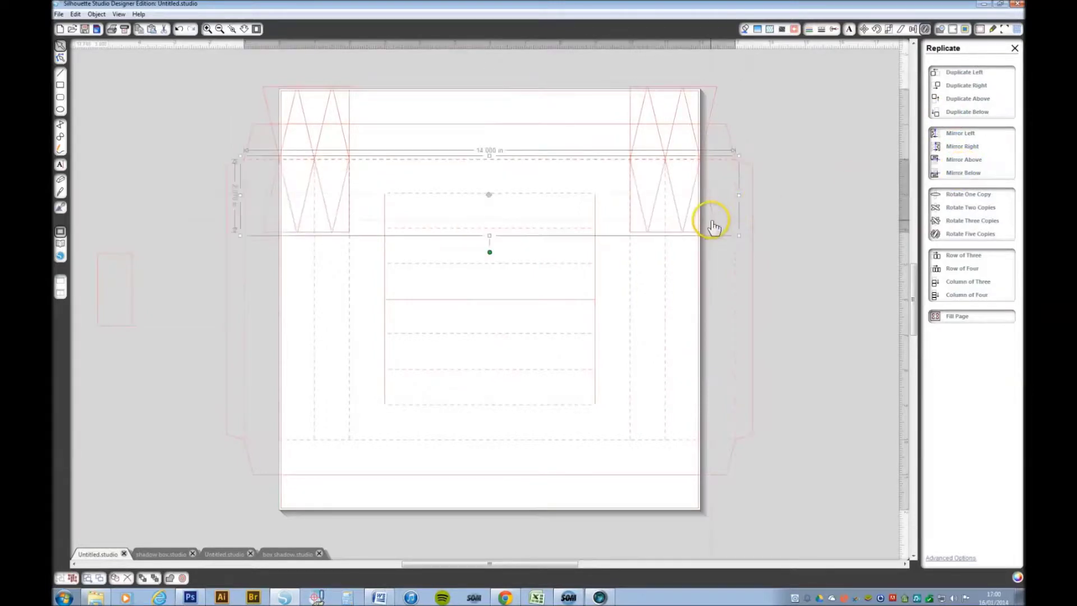
click(714, 225)
drag(713, 225, 712, 507)
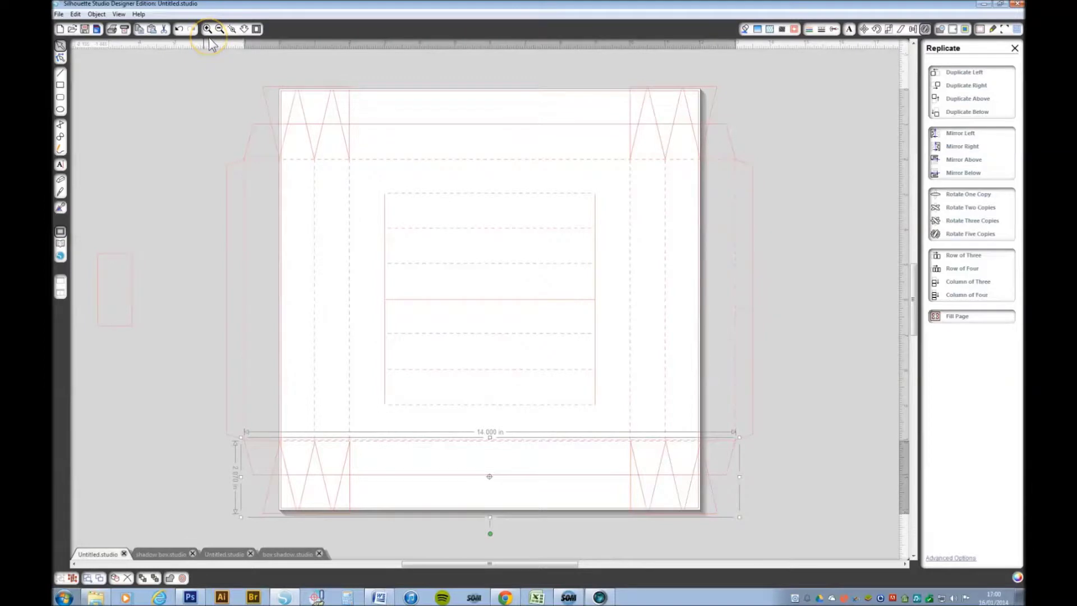
Fine-tune the lower triangle group so its tips align exactly with the lower horizontal fold line and the vertical fold lines
click(494, 194)
click(232, 31)
drag(214, 403, 413, 521)
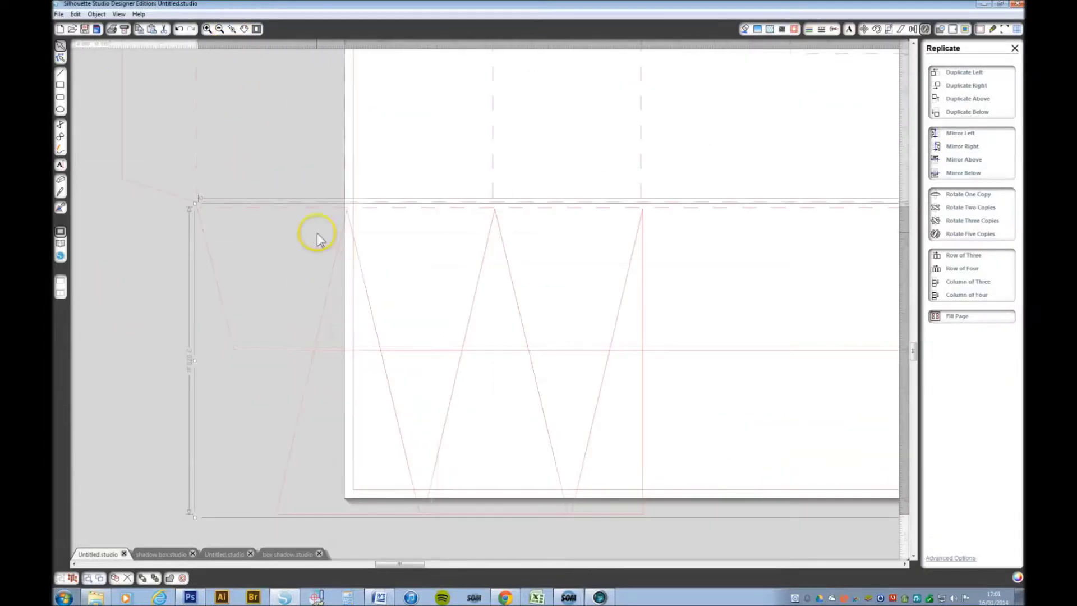
click(60, 48)
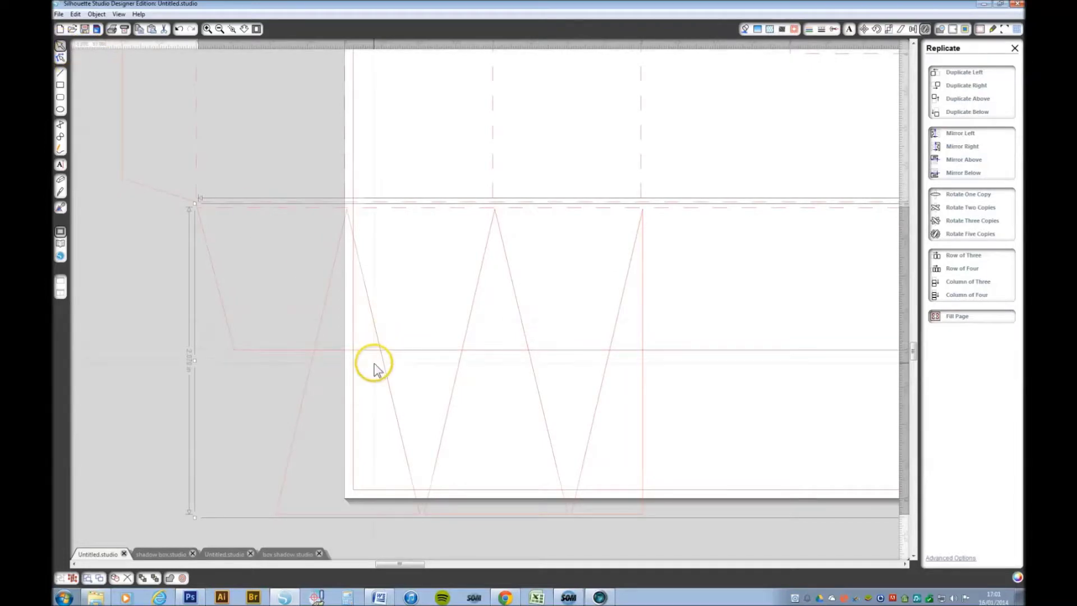
drag(385, 371, 382, 368)
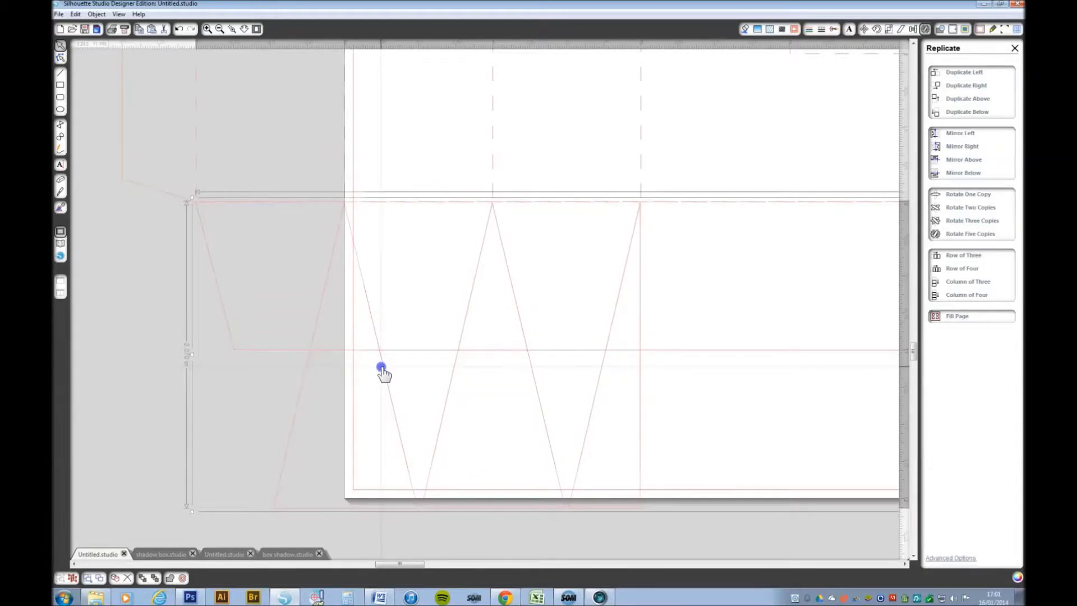
Ungroup the lower triangle group and delete the duplicate fold line lying over the template's lower horizontal fold line
drag(381, 369, 382, 369)
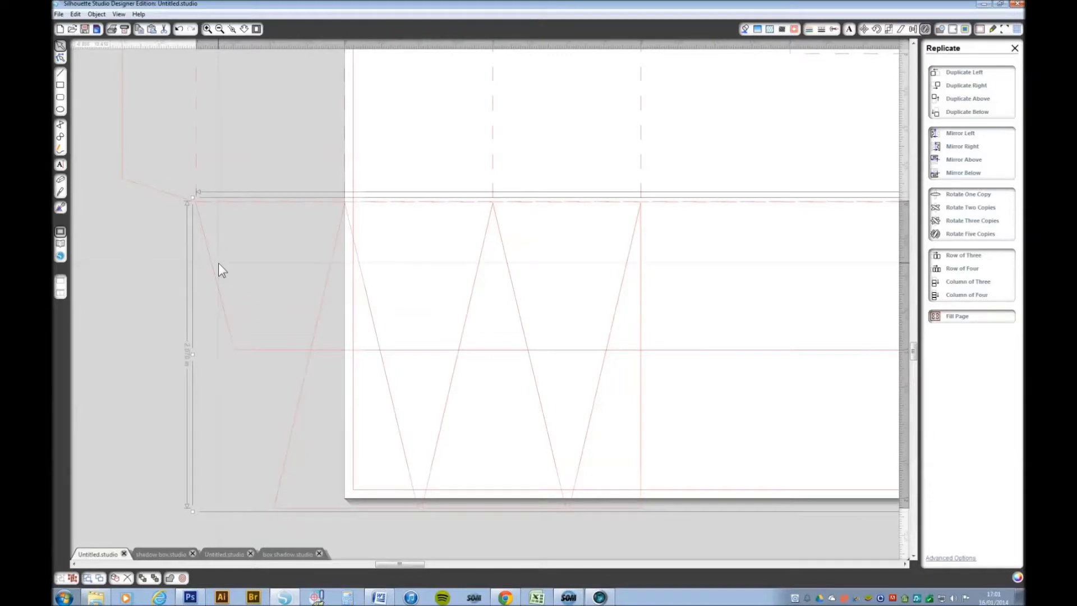
right_click(221, 290)
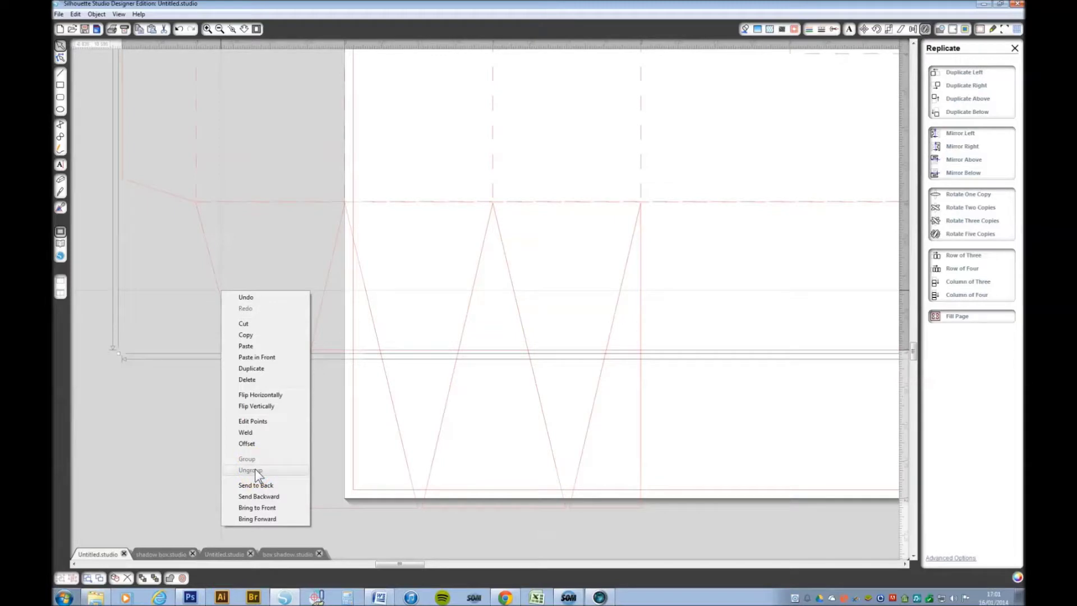
click(163, 459)
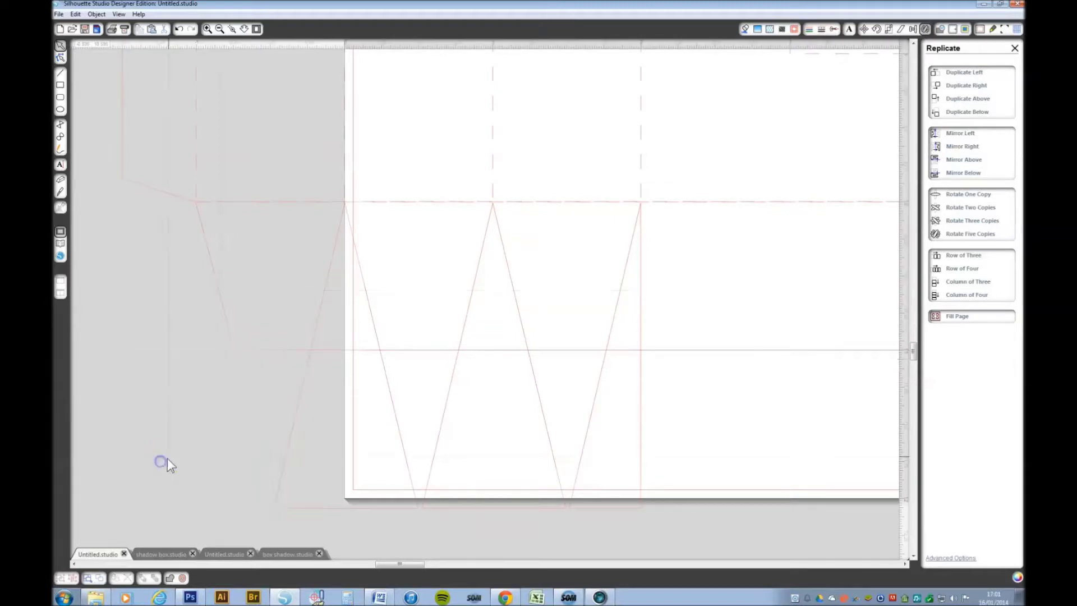
click(220, 203)
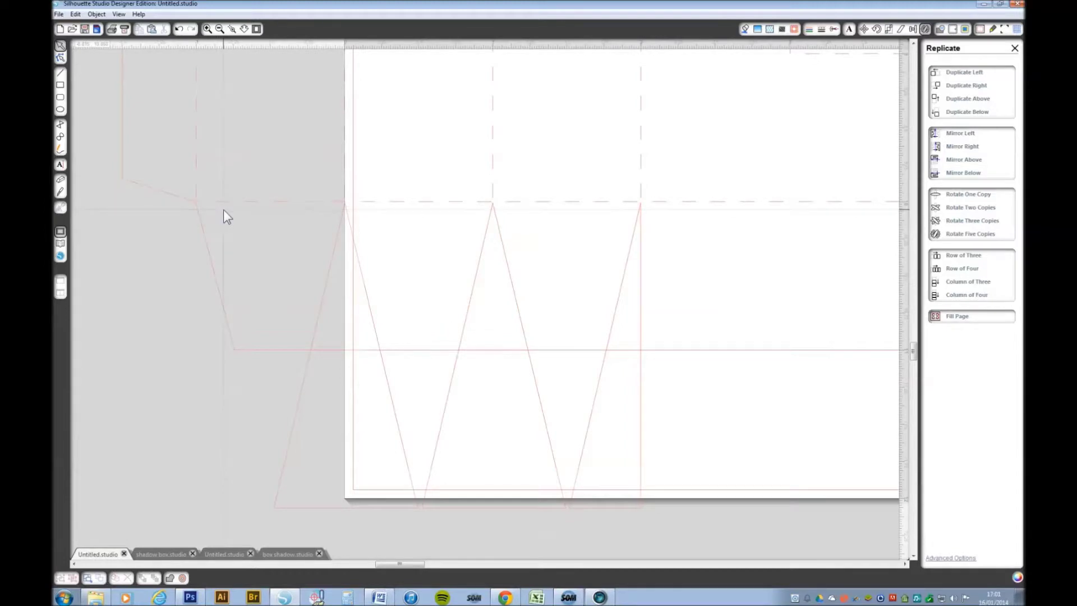
Subtract the triangles at all four corners from the box outline to cut the tapered glue tabs
click(256, 29)
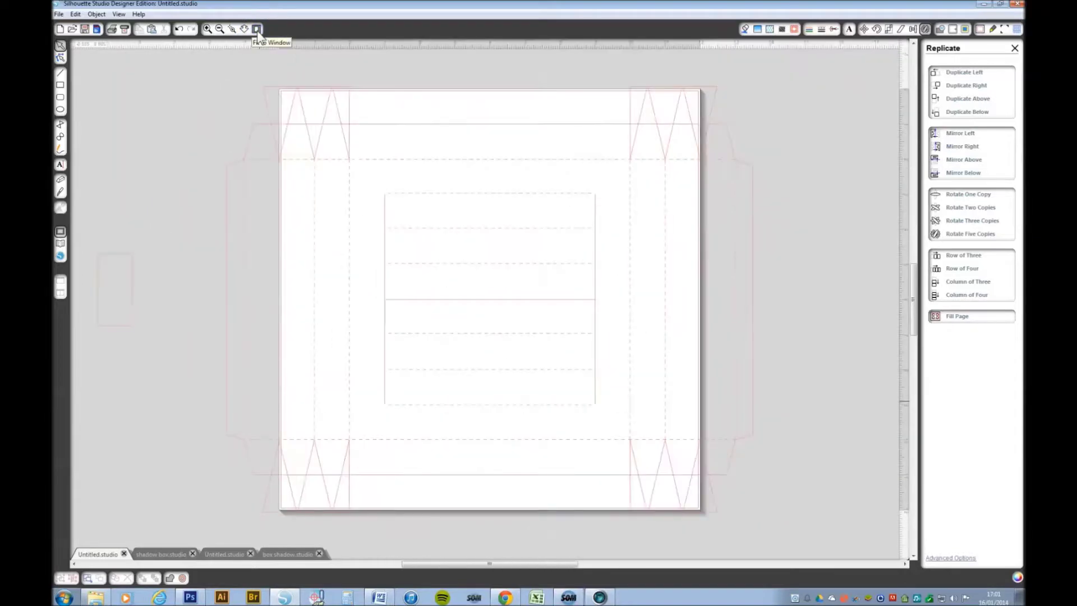
click(689, 130)
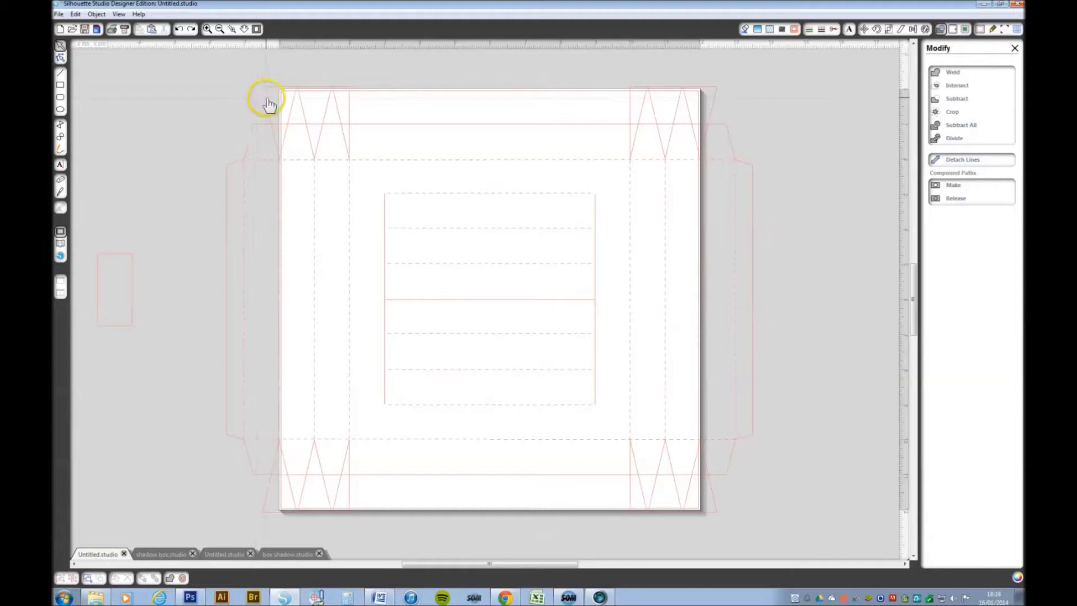
click(268, 106)
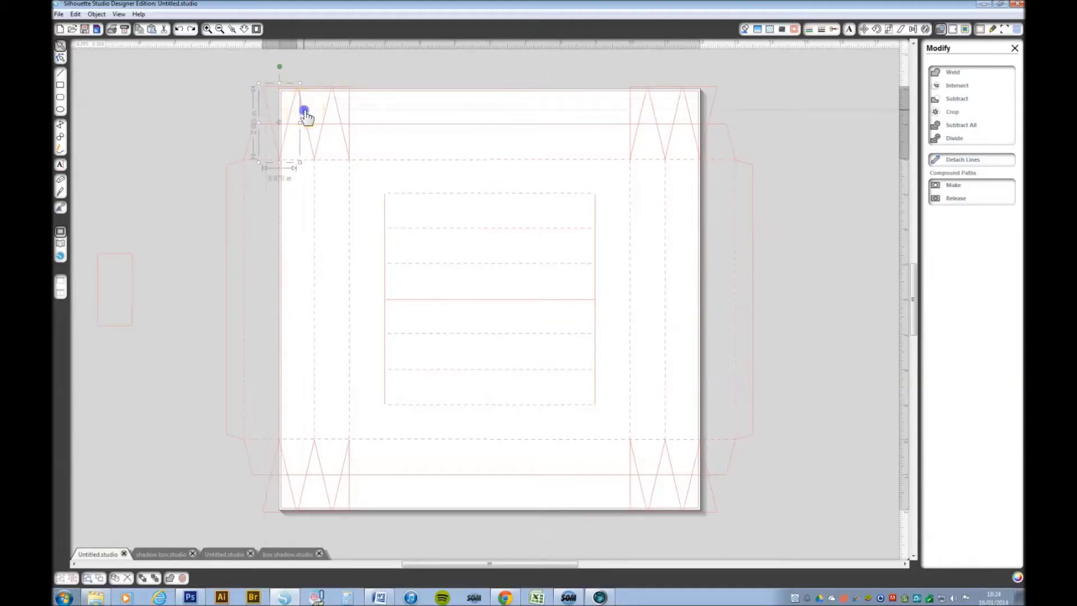
shift+click(332, 109)
shift+click(350, 109)
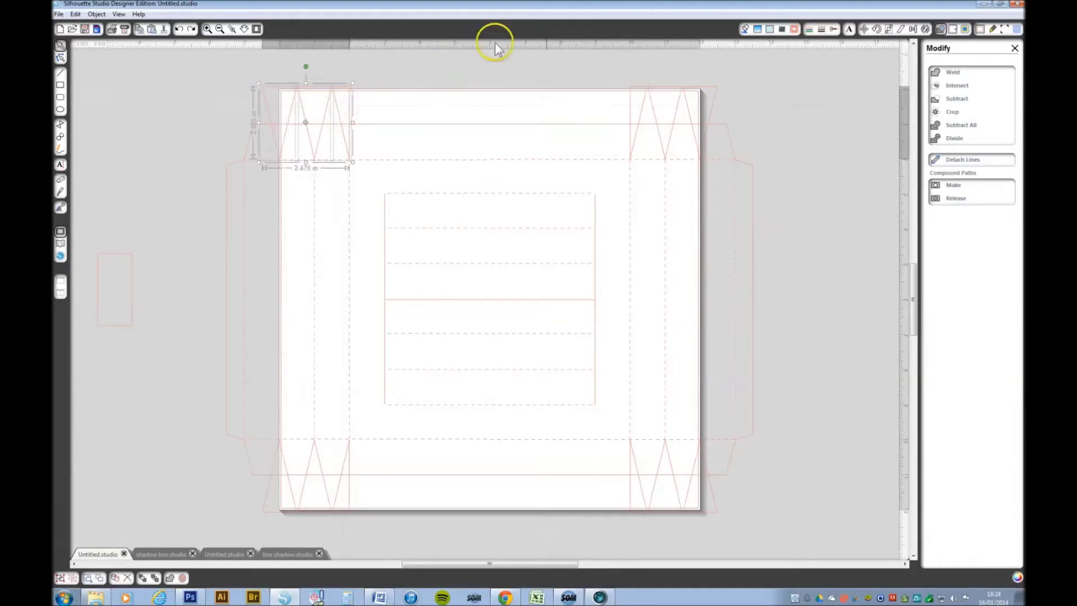
shift+drag(577, 57, 735, 167)
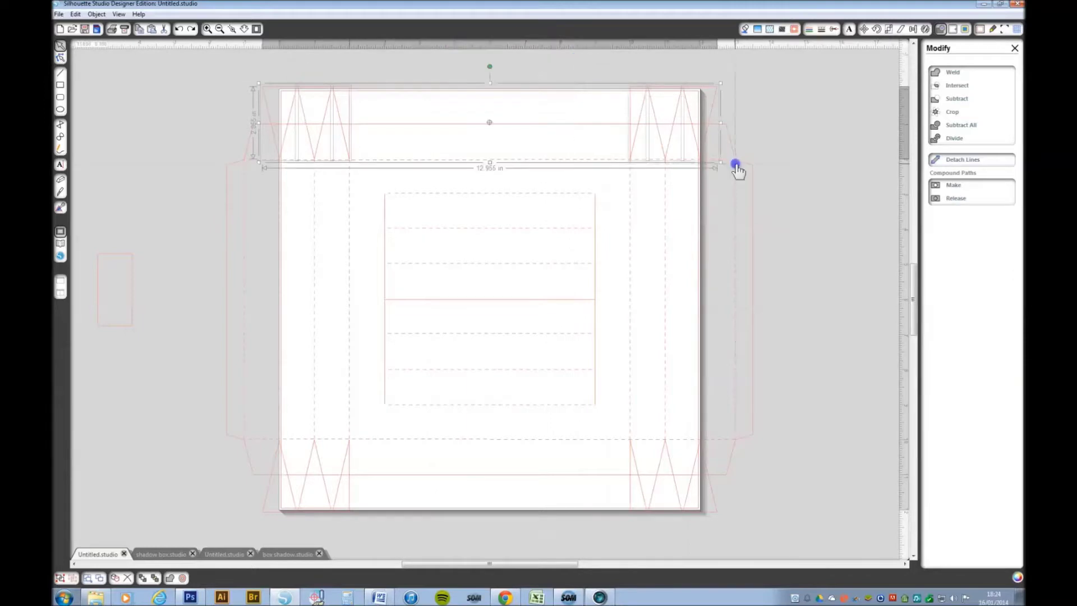
shift+drag(203, 410, 321, 487)
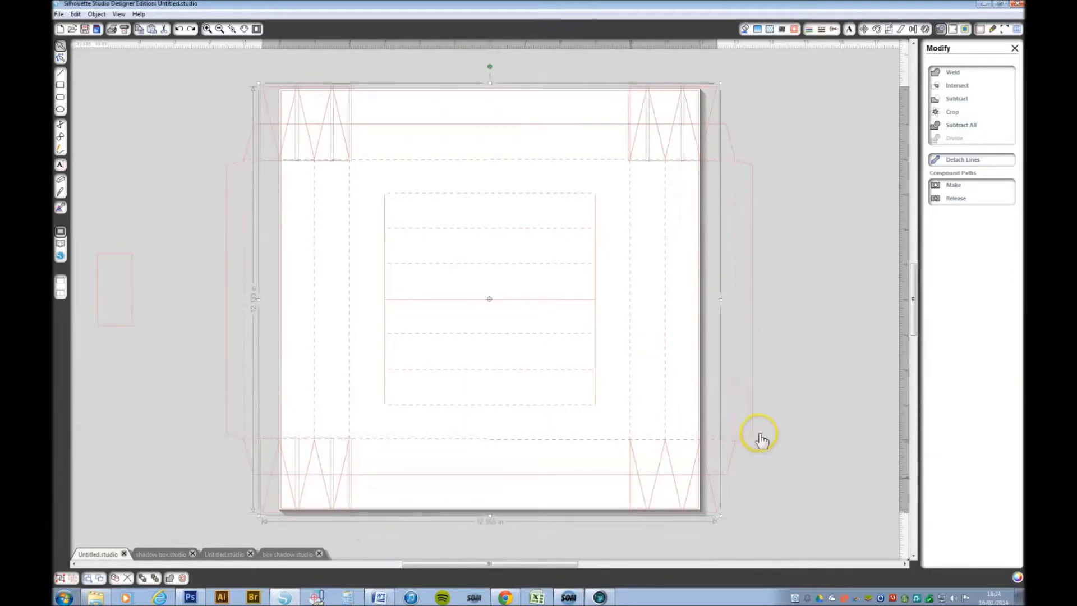
shift+drag(769, 435, 598, 504)
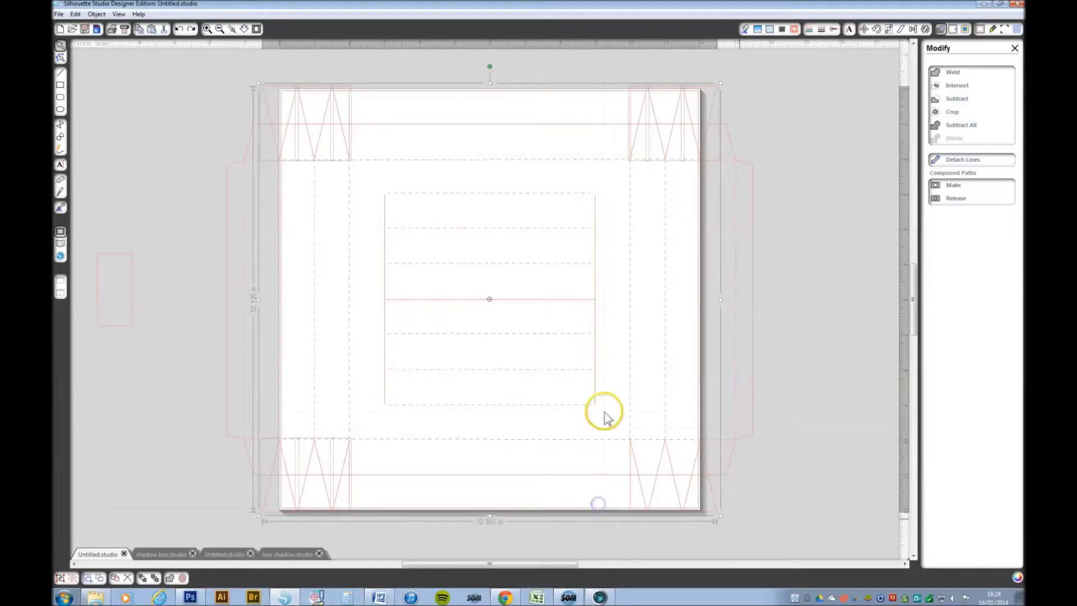
shift+drag(603, 411, 739, 508)
shift+click(676, 488)
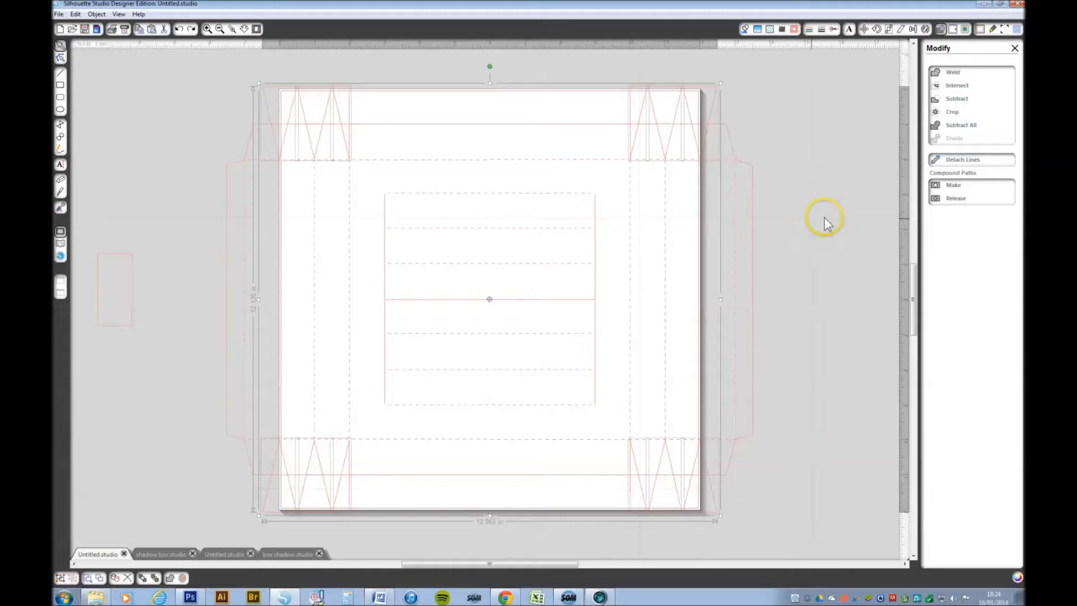
click(753, 257)
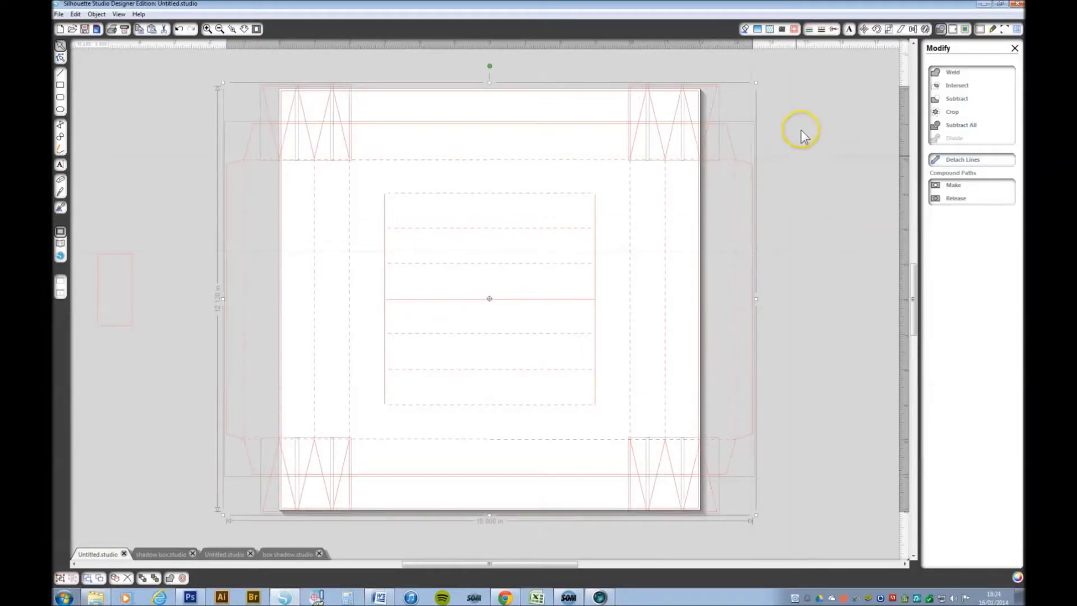
click(957, 99)
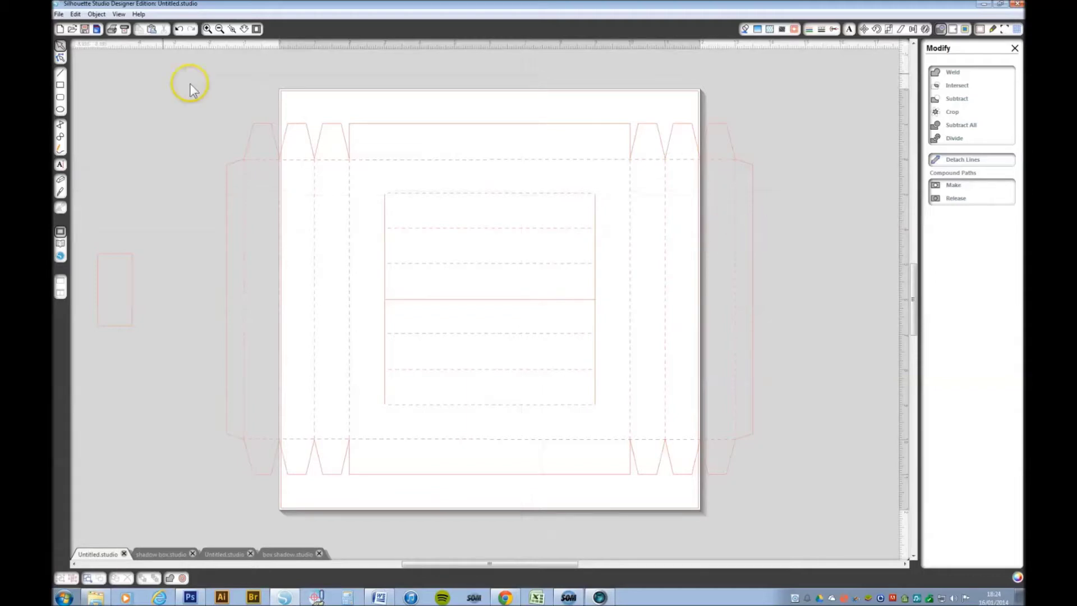
Scale the whole box template, including its fold lines and centre panel, down proportionally to fit within the page
drag(153, 75, 820, 523)
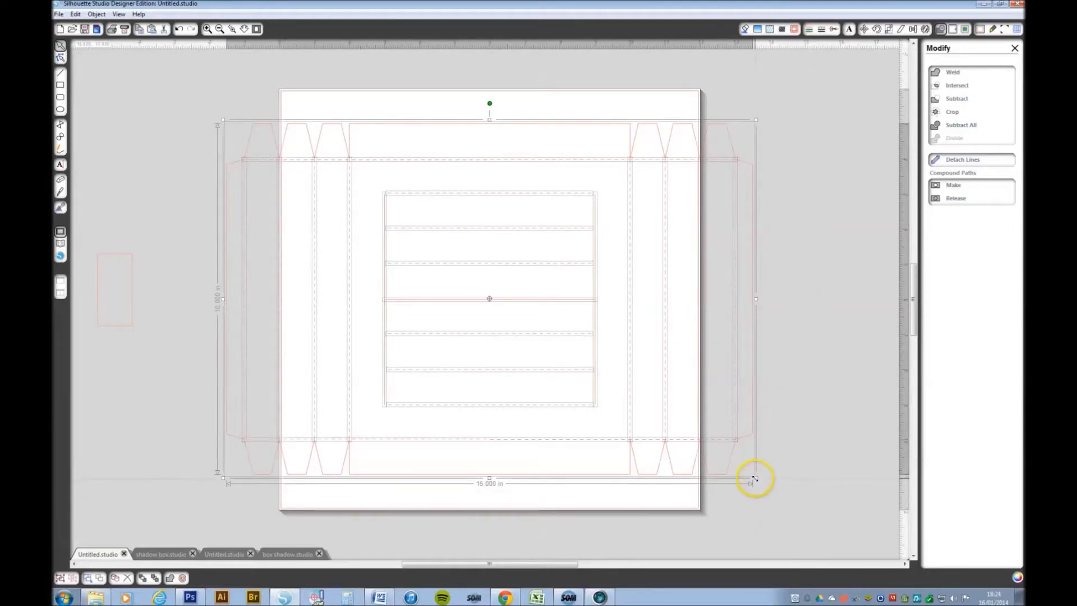
drag(754, 478, 695, 430)
click(721, 410)
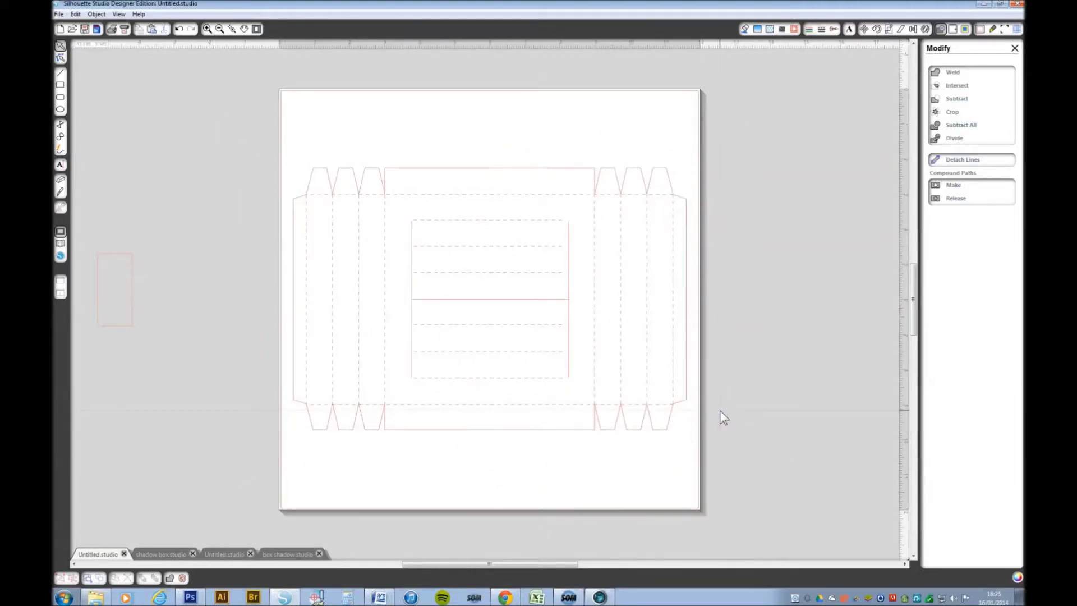